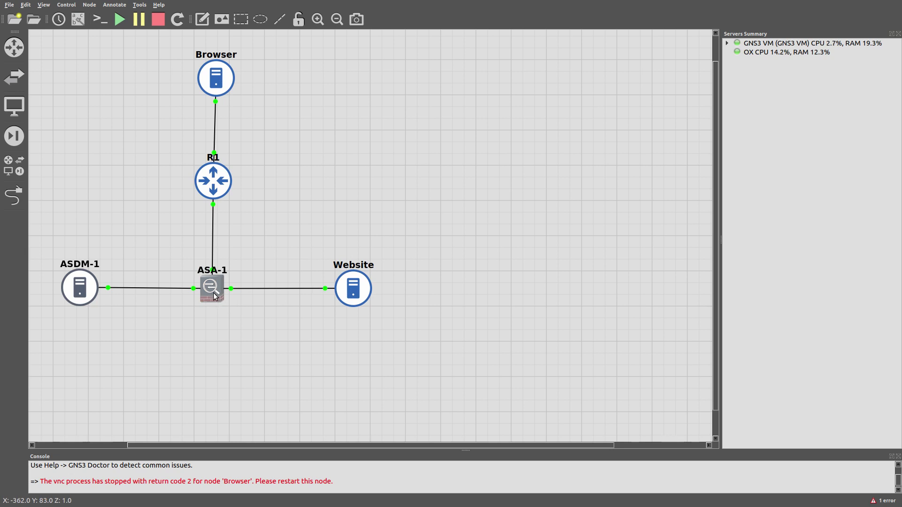
- Move ASDM-1 closer to ASA-1 and line Browser up directly above R1
drag(85, 292, 107, 294)
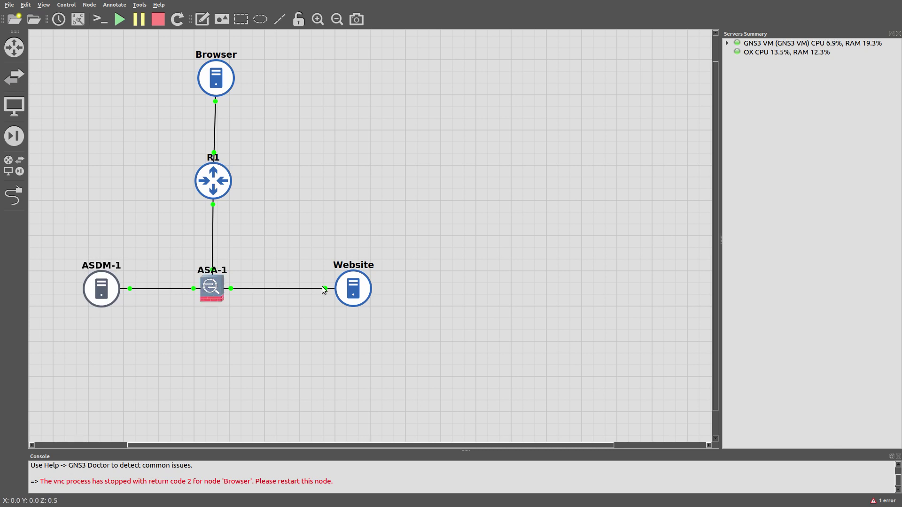
mouse_move(350, 283)
drag(207, 86, 199, 84)
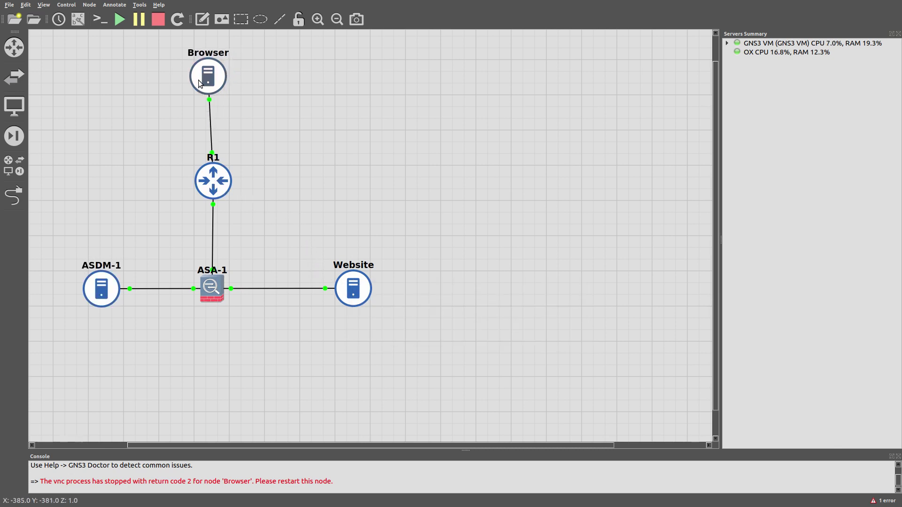
click(205, 160)
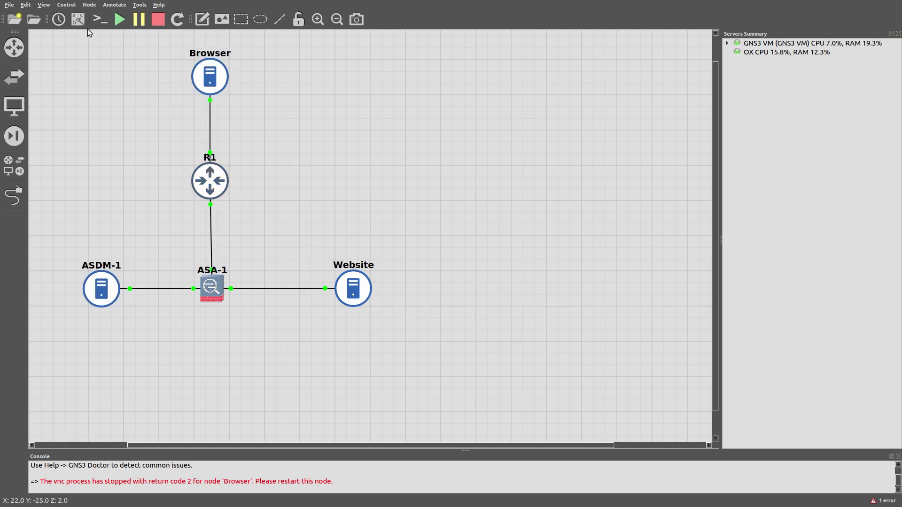
- Turn on interface labels and drag the Management0/0, Gi0/1 and Gi0/0 labels clear of the nodes
click(78, 20)
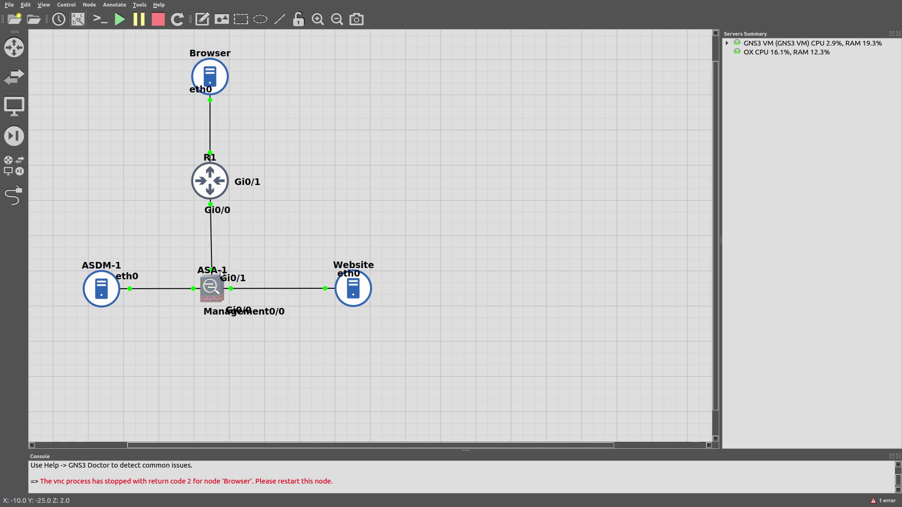
drag(225, 313, 208, 331)
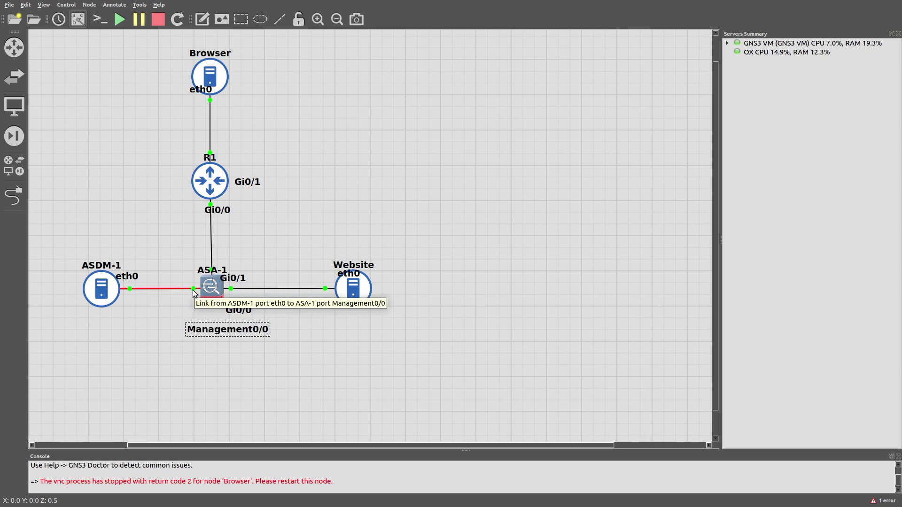
drag(220, 329, 158, 298)
drag(233, 278, 227, 260)
drag(239, 304, 241, 289)
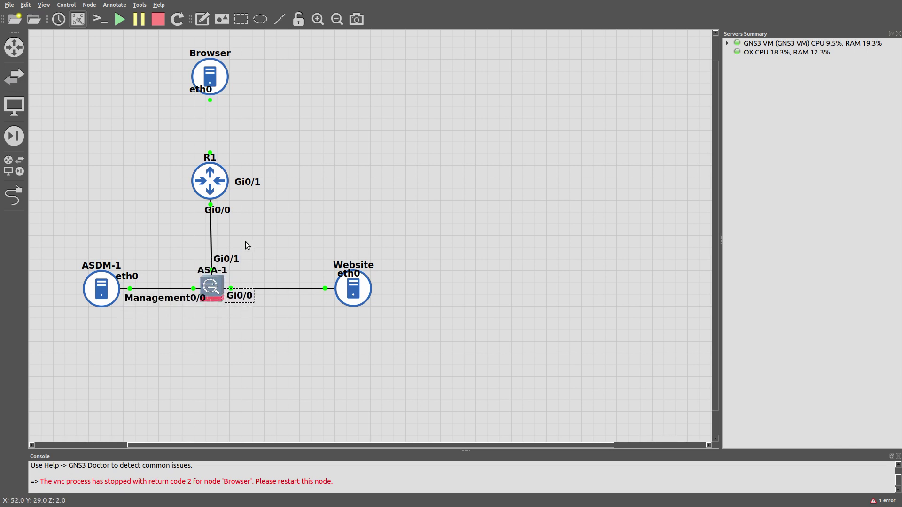
drag(247, 181, 232, 150)
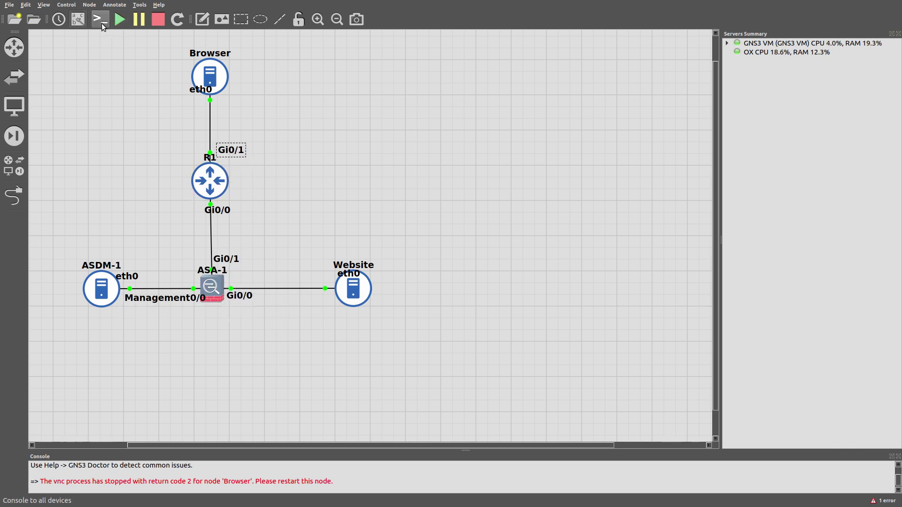
click(202, 19)
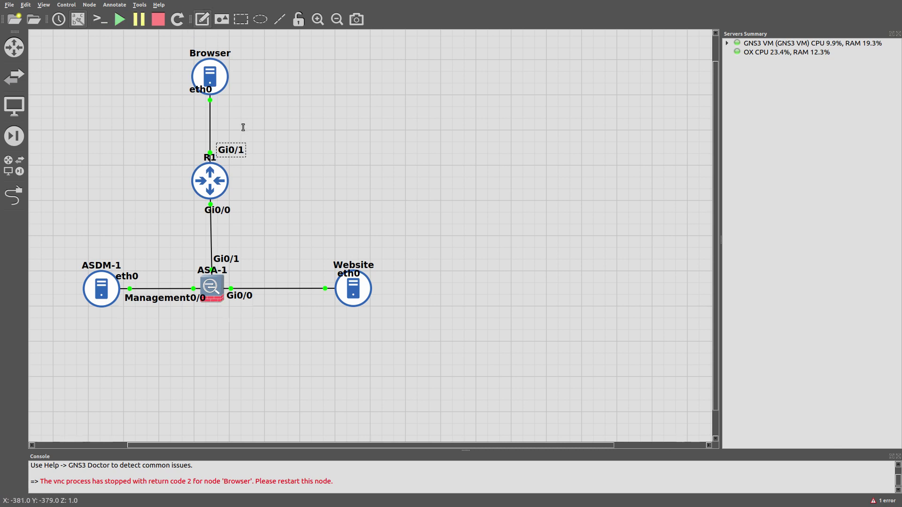
- Add a 192.168.1.2 note beside Browser's link to R1
click(242, 117)
text(192.168.1.2)
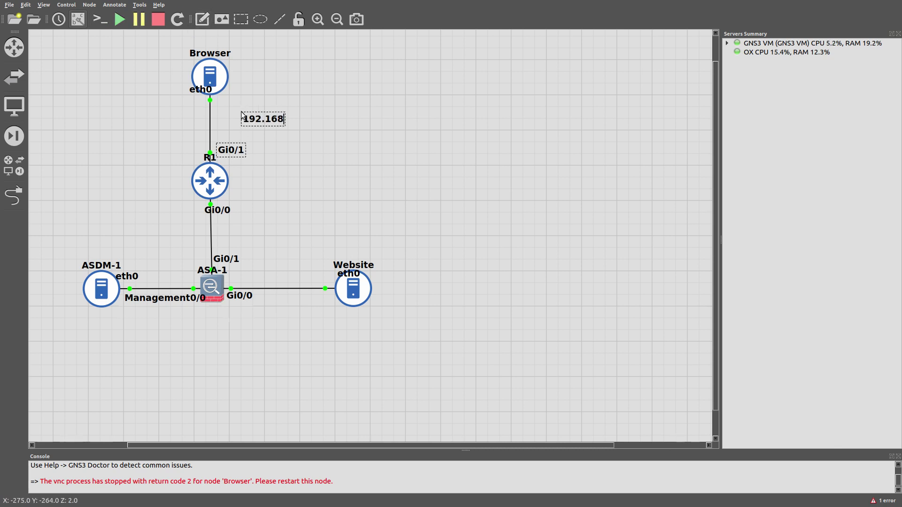
click(261, 127)
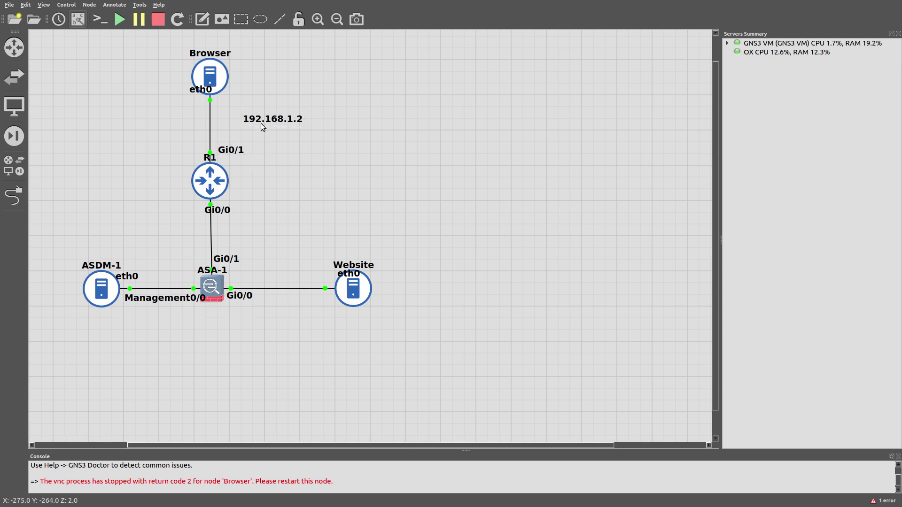
drag(257, 120, 242, 106)
- Duplicate that note beside R1's Gi0/1 and change it to 192.168.1.1
right_click(242, 106)
click(256, 111)
drag(279, 149, 260, 169)
double_click(261, 170)
key(End)
key(BackSpace)
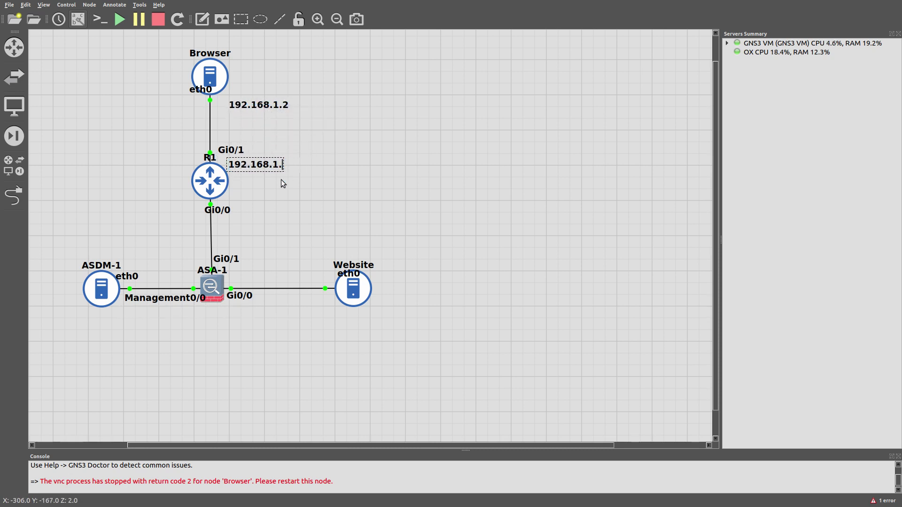
text(1)
click(272, 185)
- Copy the note beside R1's Gi0/0 and change it to 20.1.1.2
right_click(272, 175)
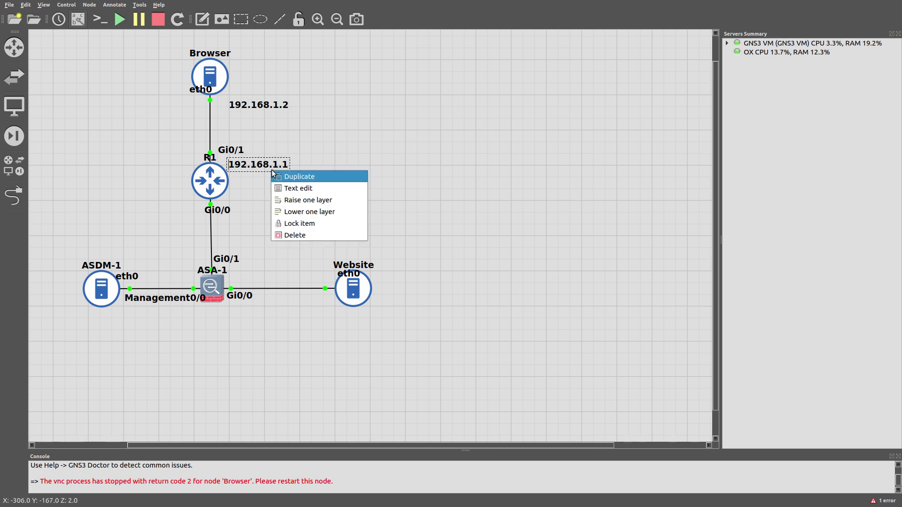
click(284, 180)
drag(275, 177, 270, 206)
double_click(270, 209)
text(20.1)
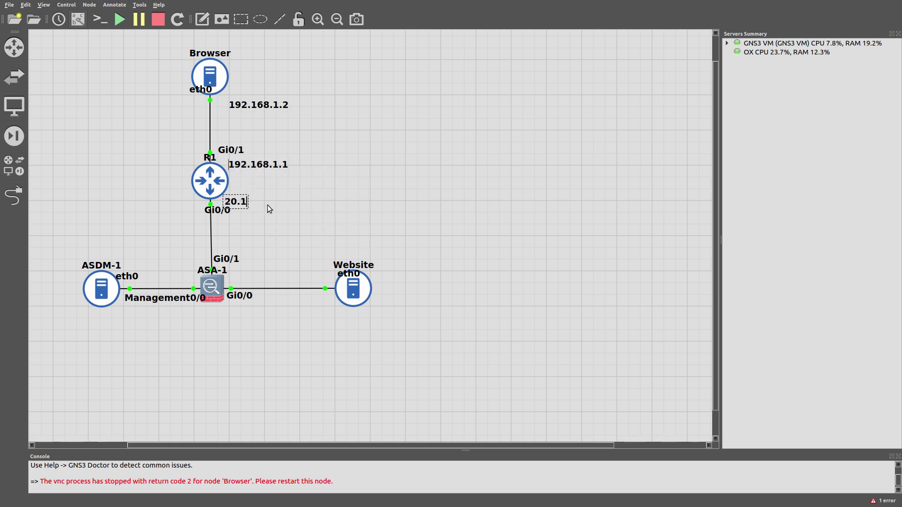
text(.1.2)
- Copy the 20.1.1.2 note beside ASA-1's Gi0/1 and change it to 20.1.1.1
right_click(250, 202)
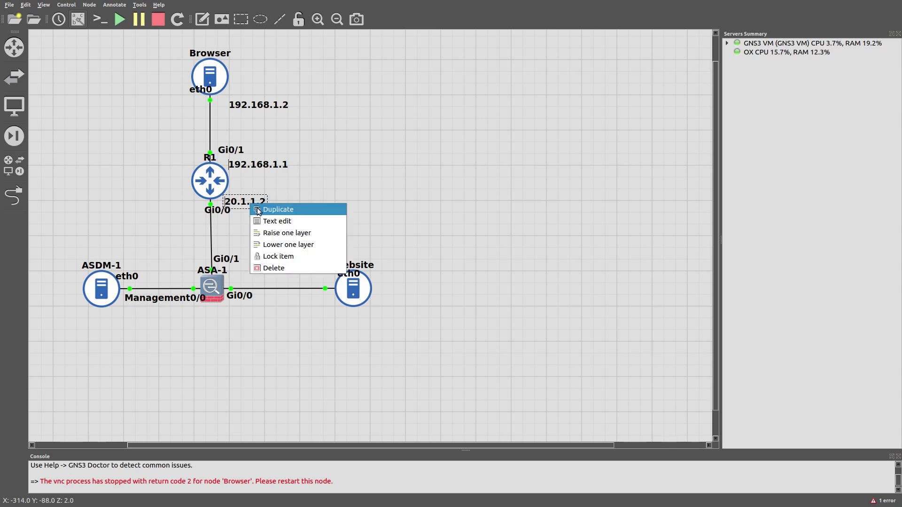
click(263, 207)
drag(262, 216, 248, 247)
double_click(248, 245)
key(End)
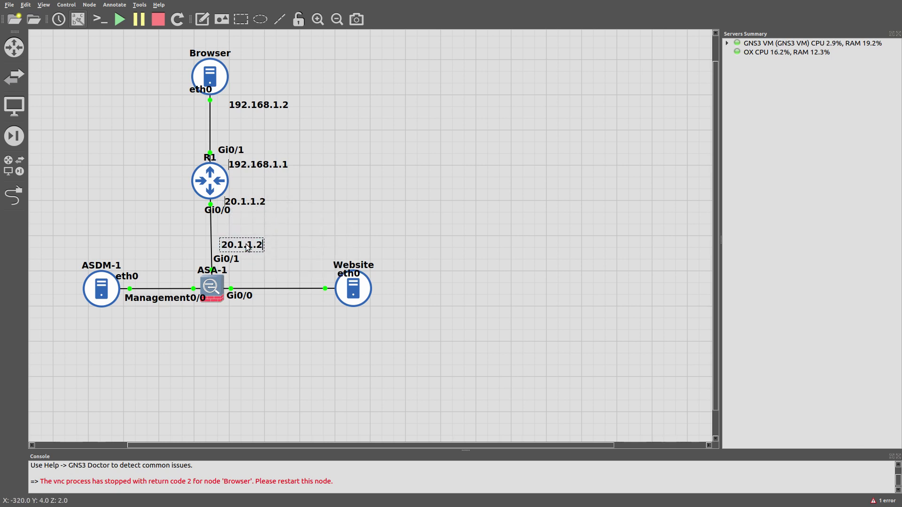
key(BackSpace)
text(1)
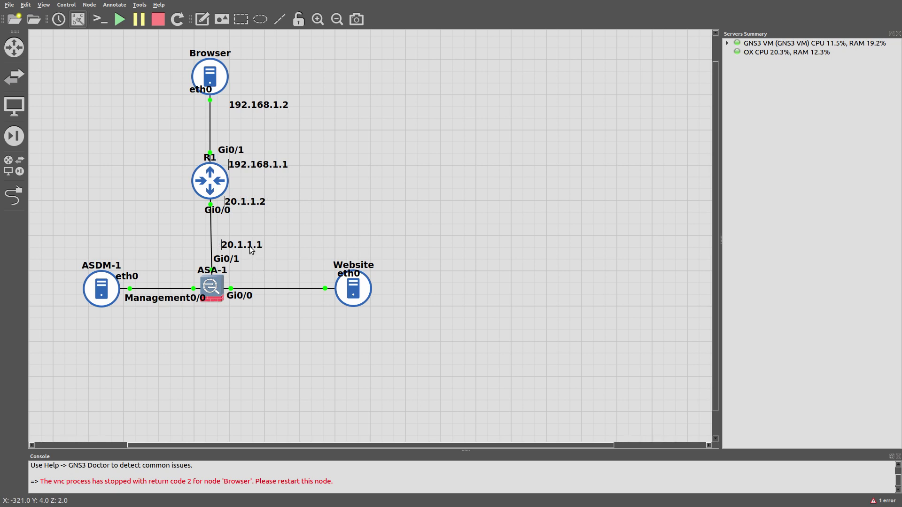
- Copy the note onto ASA-1's management link toward ASDM-1 and change it to 1.1.1.1
right_click(251, 249)
click(269, 249)
click(283, 274)
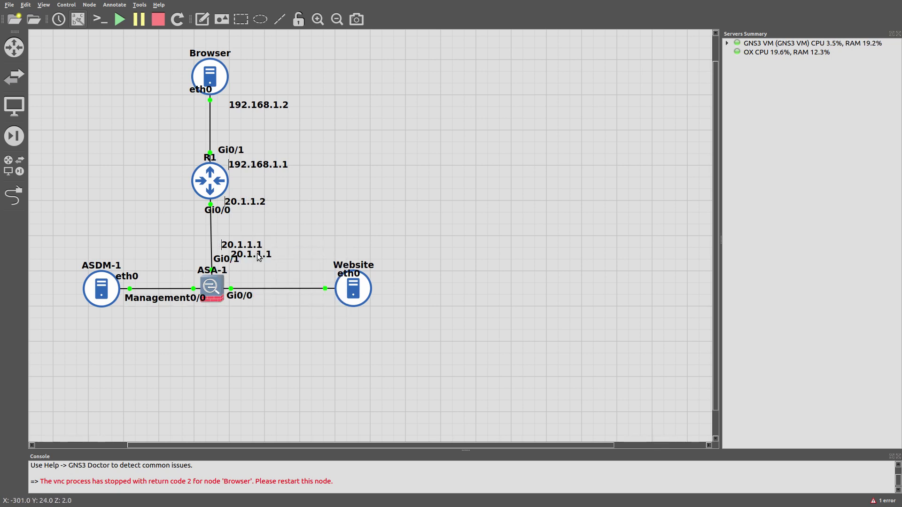
drag(258, 253, 193, 274)
double_click(194, 275)
key(Home)
key(Delete)
key(Delete)
key(Delete)
key(Delete)
key(Delete)
text(1.1.)
click(138, 249)
- Copy the 1.1.1.1 note above ASDM-1 and start changing it to 1.1.1.2
right_click(172, 269)
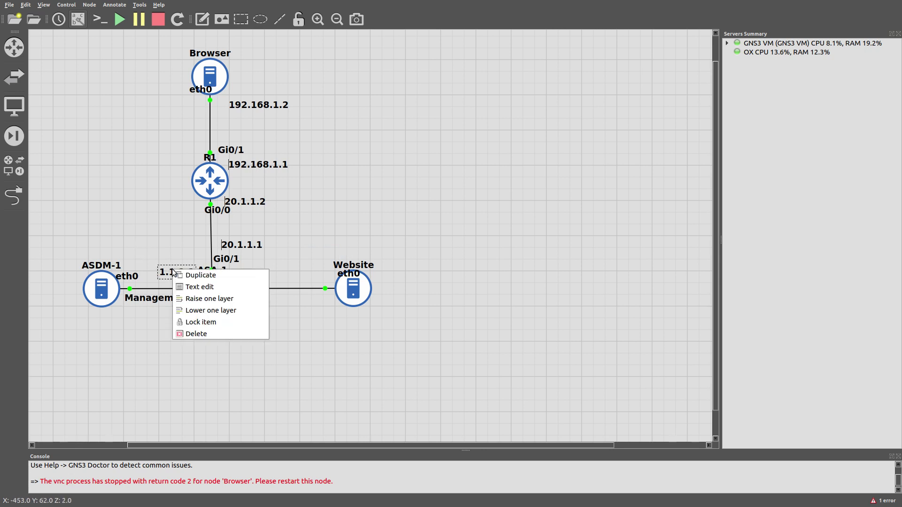
click(182, 275)
drag(179, 283, 96, 258)
double_click(97, 258)
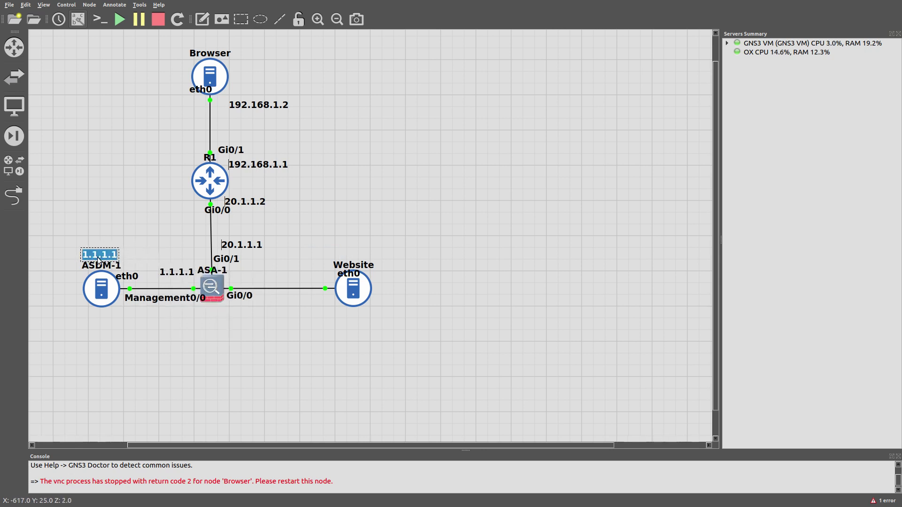
key(End)
key(BackSpace)
- Finish the 1.1.1.2 note and add a 172.16.1.2 note below the ASA-1–Website link
text(2)
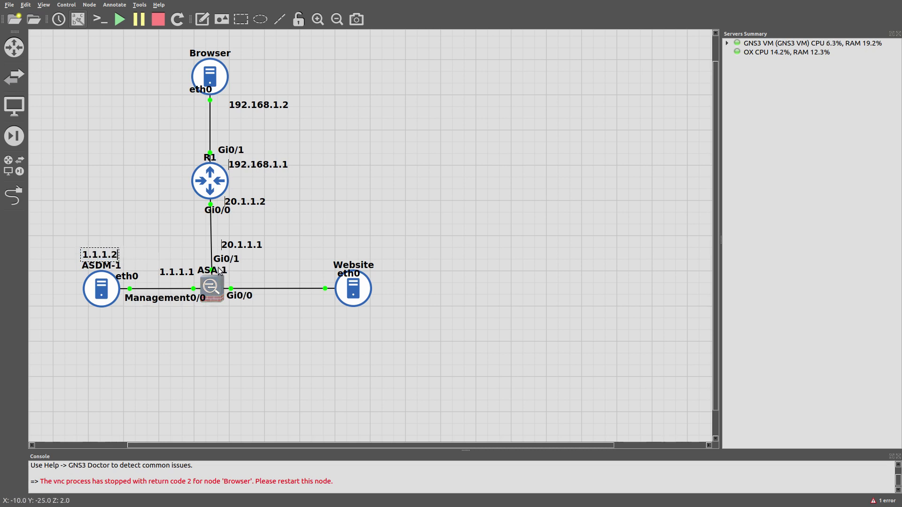
right_click(237, 245)
click(253, 252)
drag(253, 258, 305, 305)
double_click(304, 303)
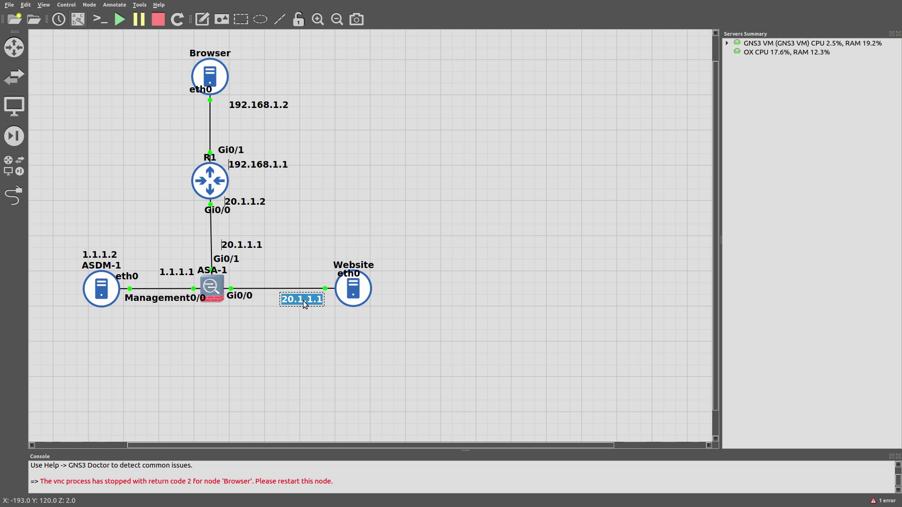
text(172.16.)
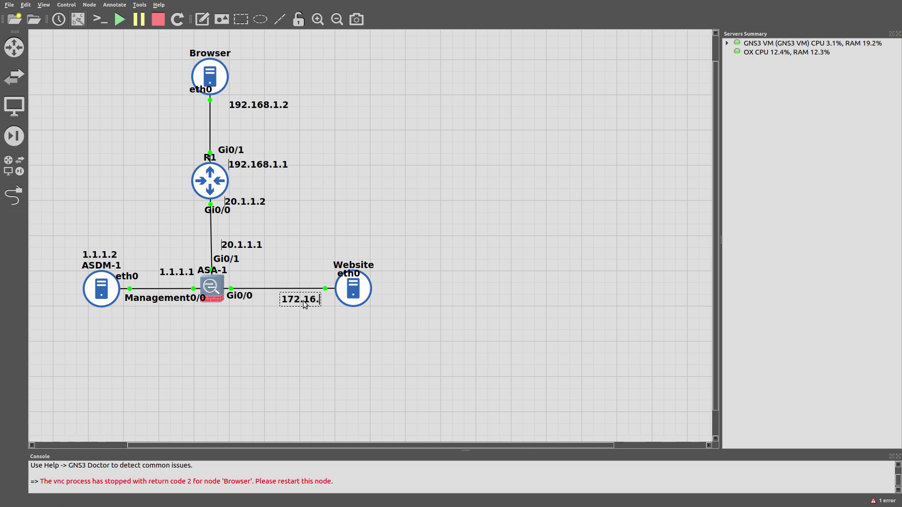
text(1.2)
- Copy the 172.16.1.2 note over beside ASA-1's Gi0/0
right_click(304, 301)
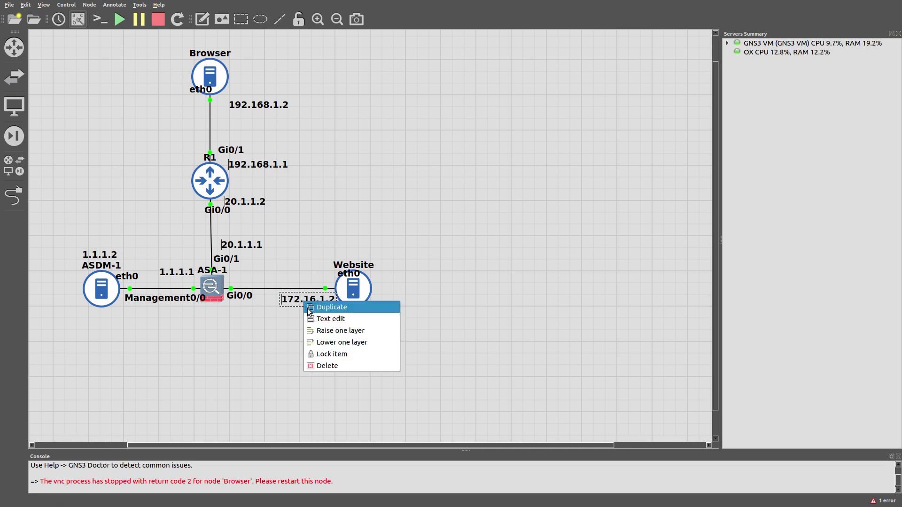
click(308, 309)
drag(308, 305, 211, 313)
double_click(238, 298)
click(241, 304)
- Reposition ASDM-1 and Website, and change ASA-1's Gi0/0 note to 172.16.1.1
drag(101, 288, 99, 310)
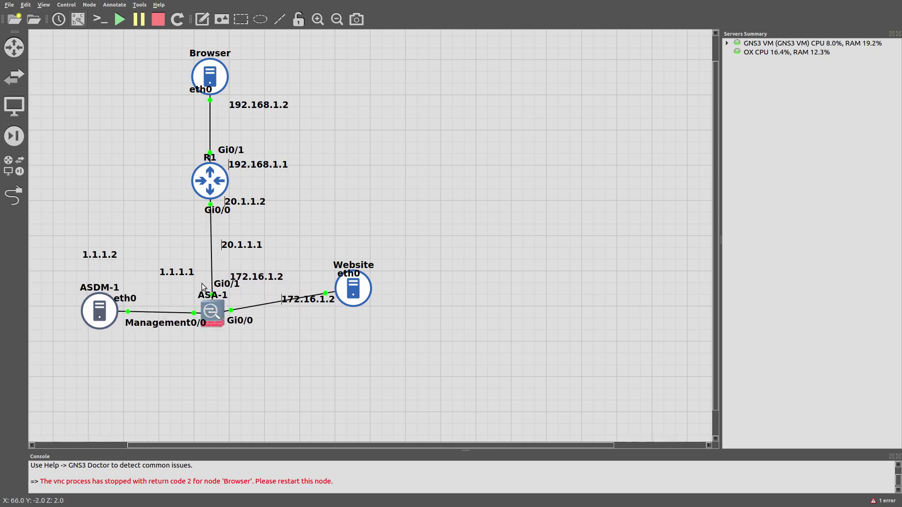
drag(366, 287, 399, 310)
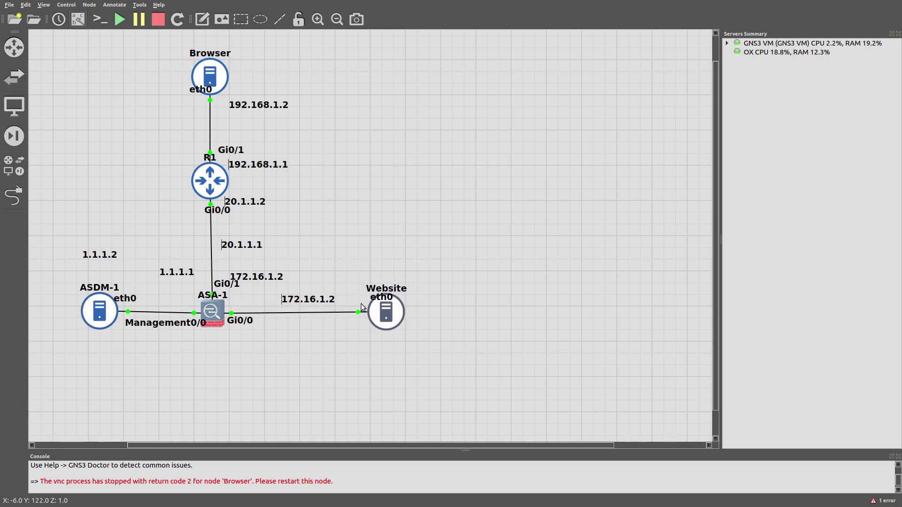
drag(318, 298, 347, 307)
drag(265, 280, 274, 303)
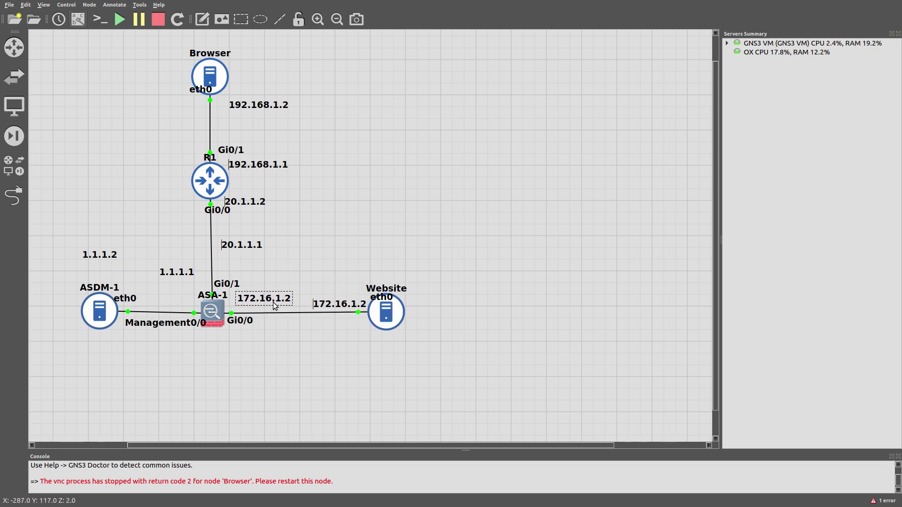
double_click(265, 308)
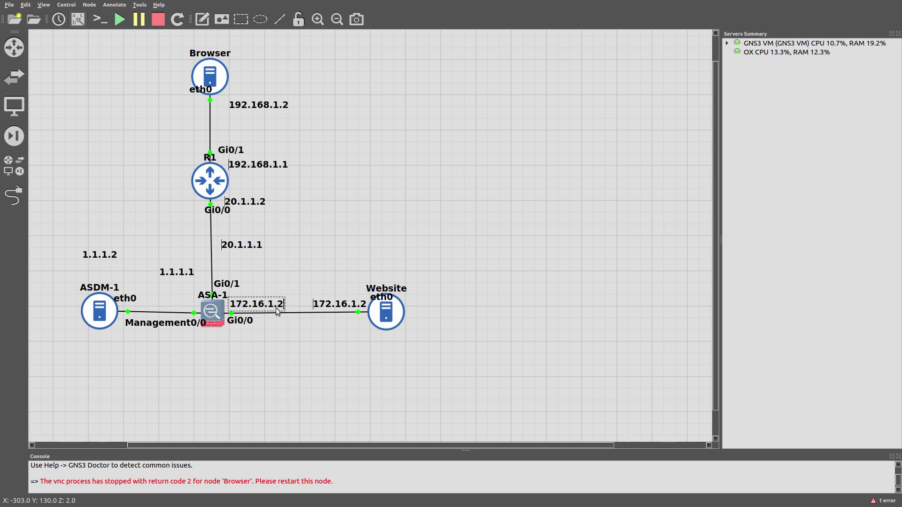
text(1)
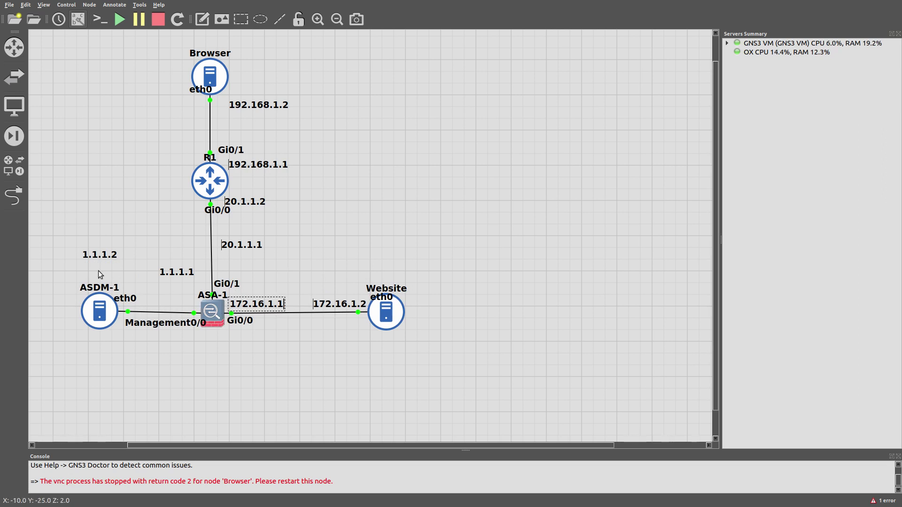
- Shift ASDM-1 left and set the 1.1.1.2, 1.1.1.1, 20.1.1.1, 20.1.1.2 and 192.168.1.1 notes beside their interfaces
drag(90, 316, 46, 319)
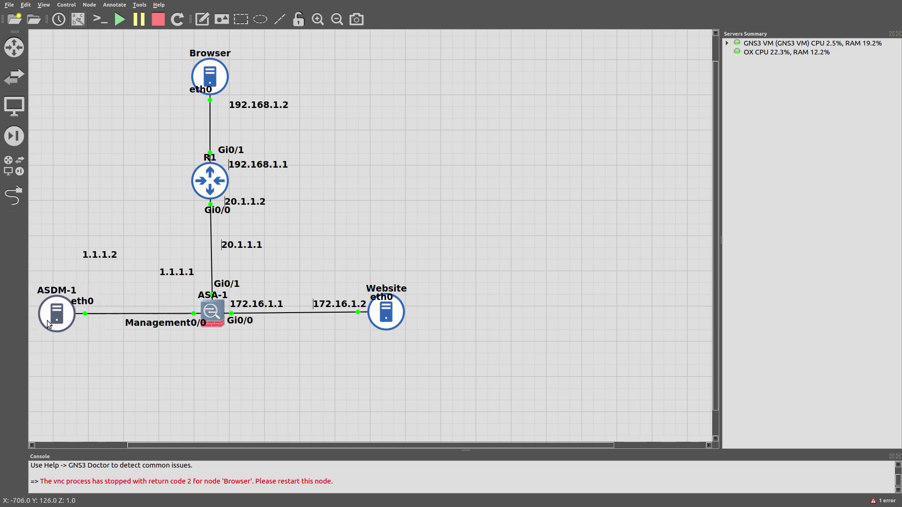
drag(87, 258, 40, 282)
drag(176, 273, 170, 303)
drag(230, 249, 224, 277)
drag(252, 200, 240, 201)
drag(256, 165, 224, 182)
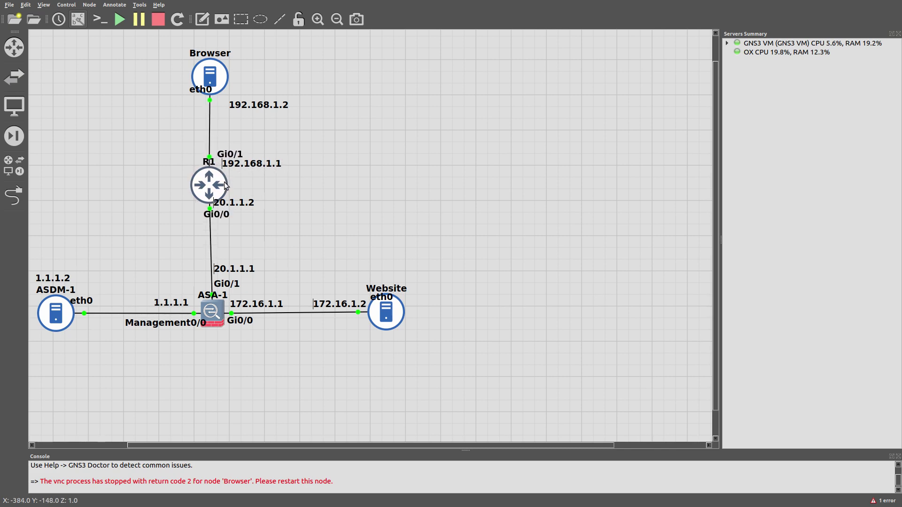
- In R1's console, enter configuration mode and set the hostname to R1
key(alt+Tab)
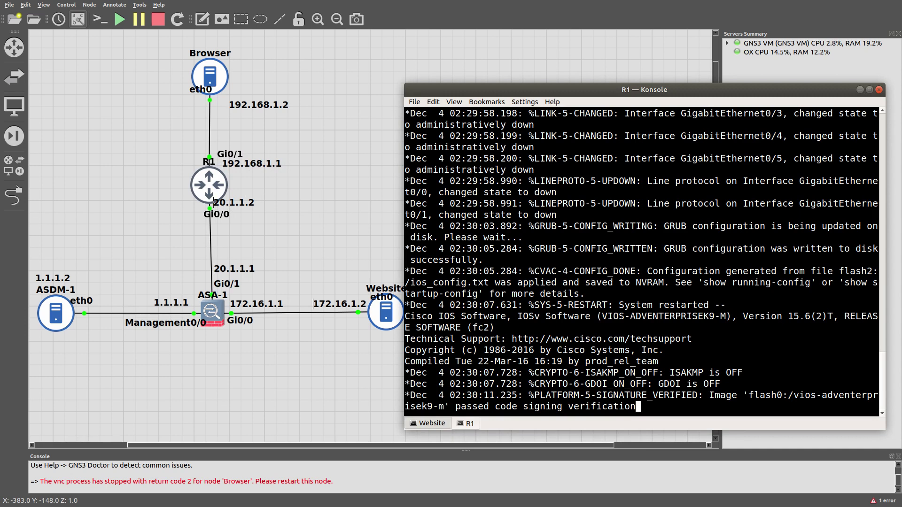
key(Return)
key(Return)
key(Return)
key(Return)
text(config t)
key(Return)
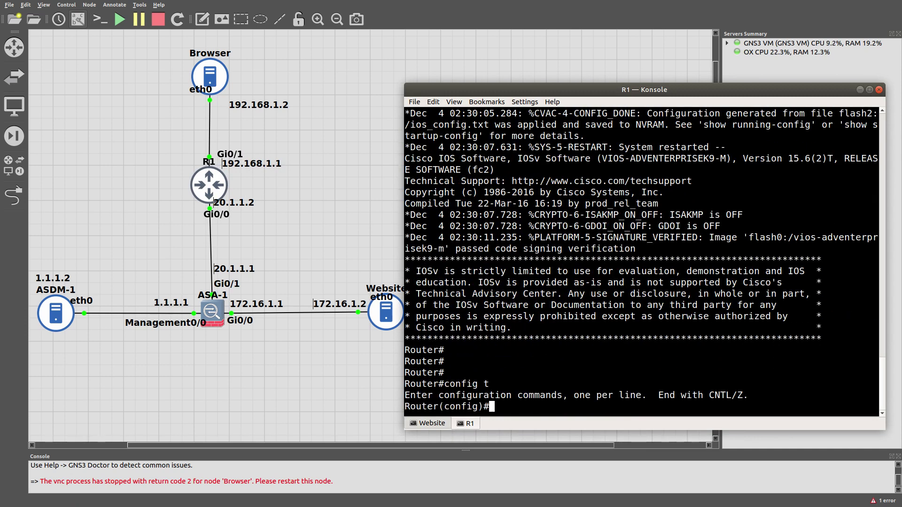
text(hos)
key(Tab)
text(R1)
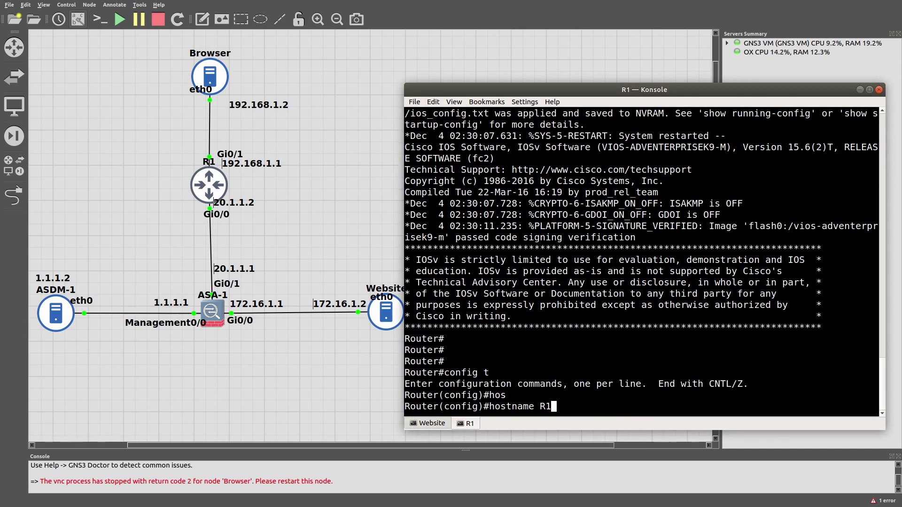
key(Return)
- Give Gi0/1 the address 192.168.1.1 255.255.255.0 and enable it
text(int g0/)
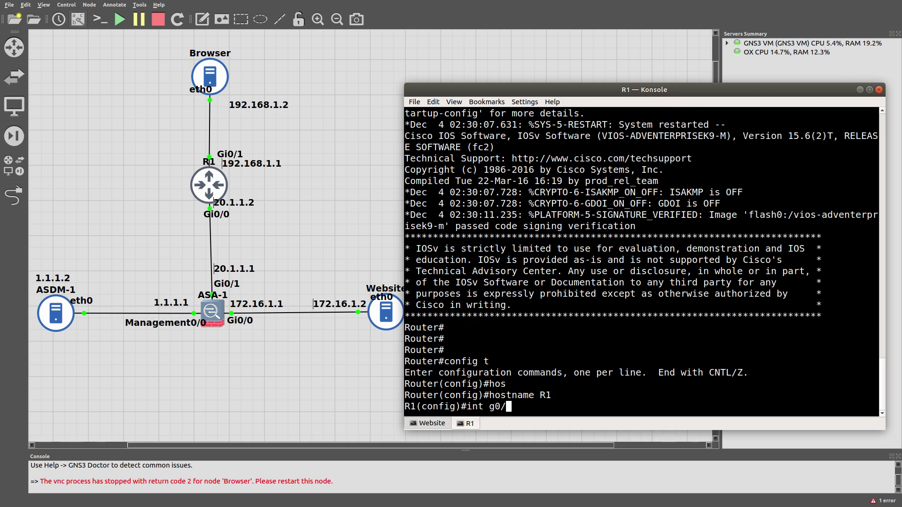
text(1)
key(Return)
text(ip )
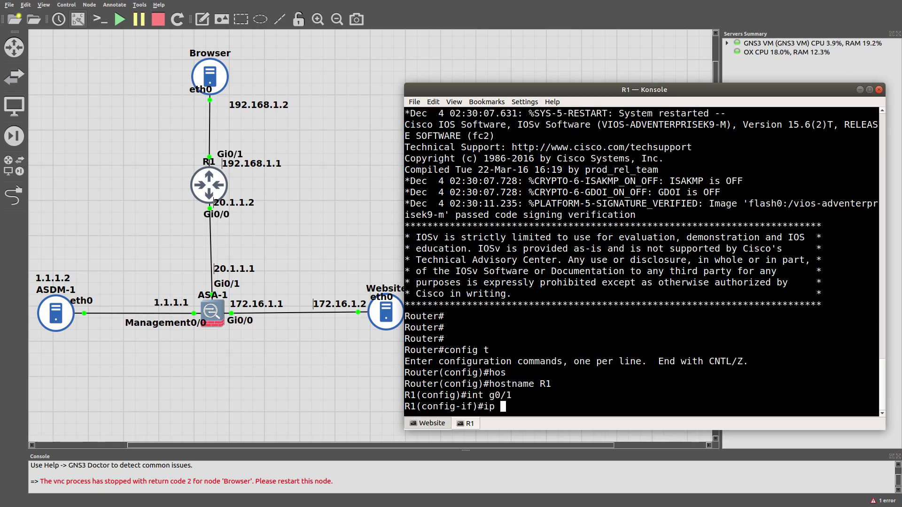
text(add)
key(Tab)
text(192.1)
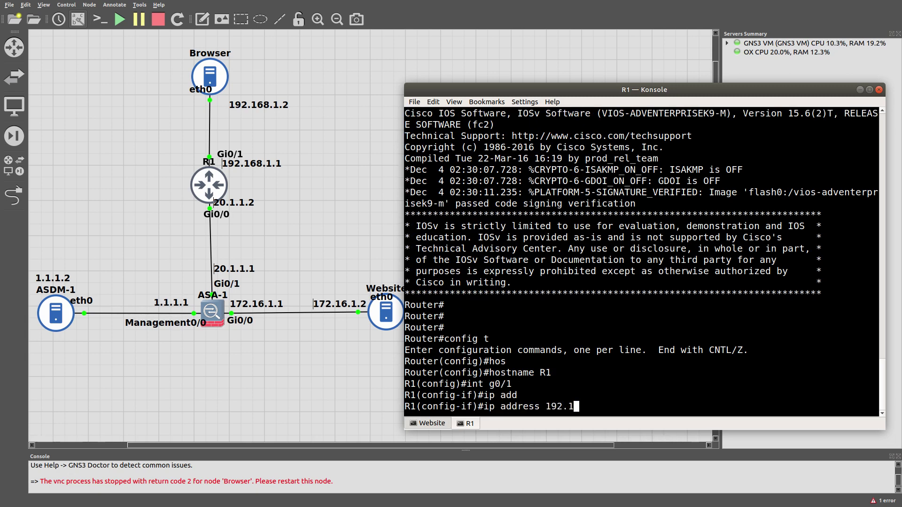
text(68.1.1 255)
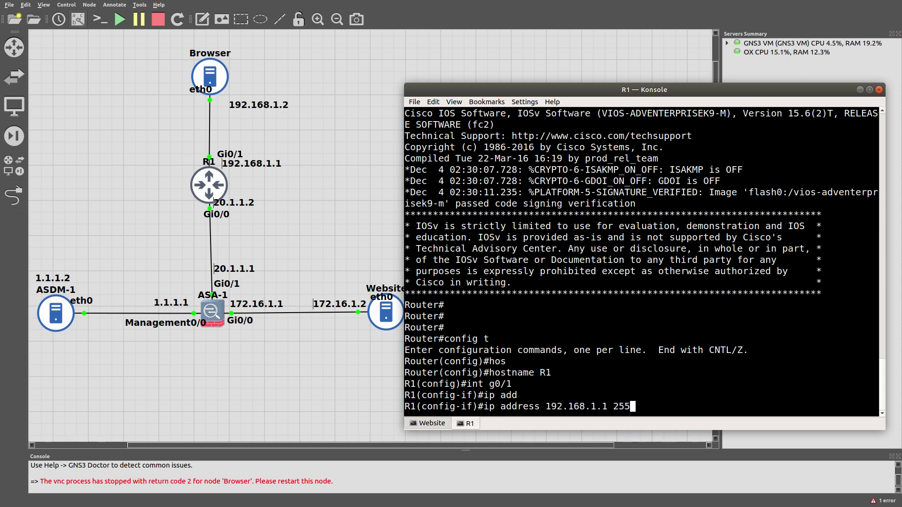
text(.255.255.0)
key(Return)
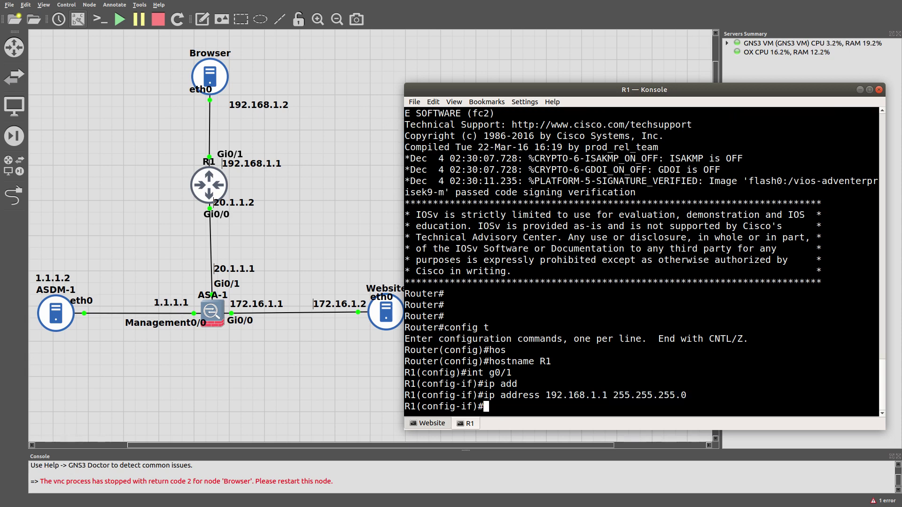
text(no shu)
key(Tab)
key(Return)
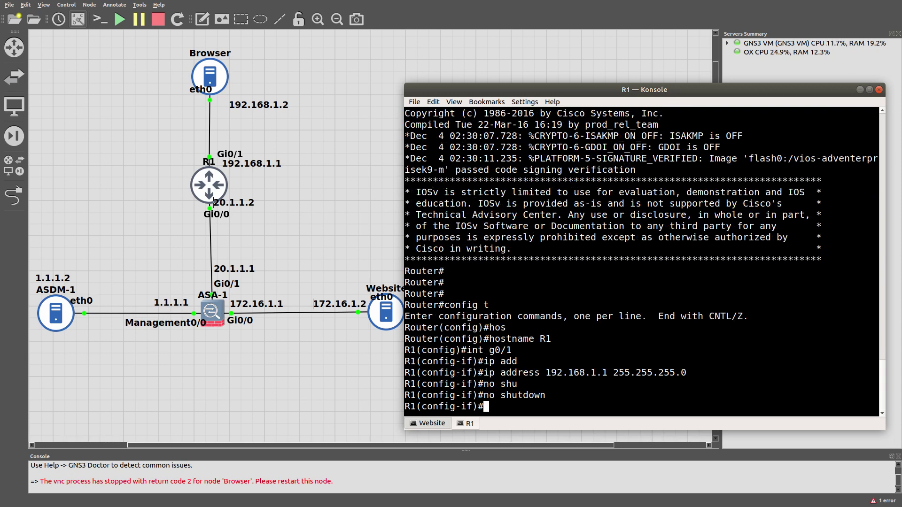
- Give Gi0/0 the address 20.1.1.2 255.255.255.0 and enable it
text(int g0/0)
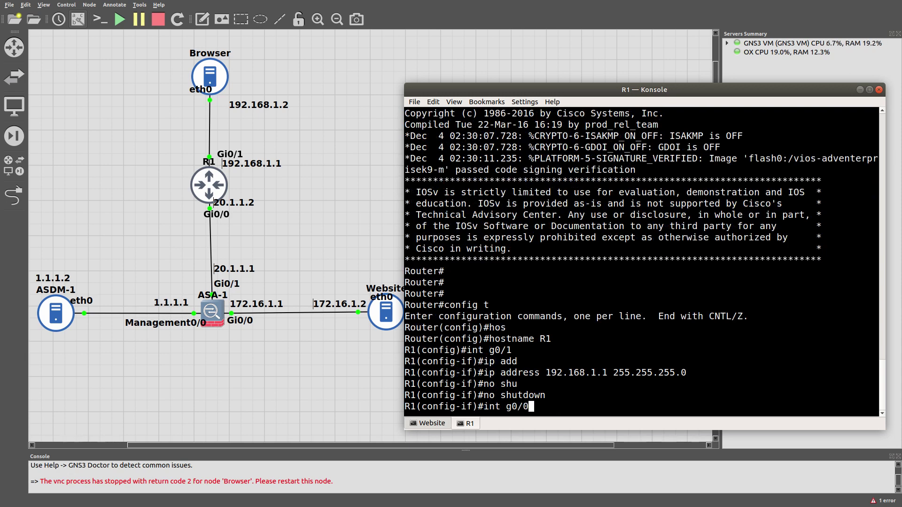
text(.)
key(BackSpace)
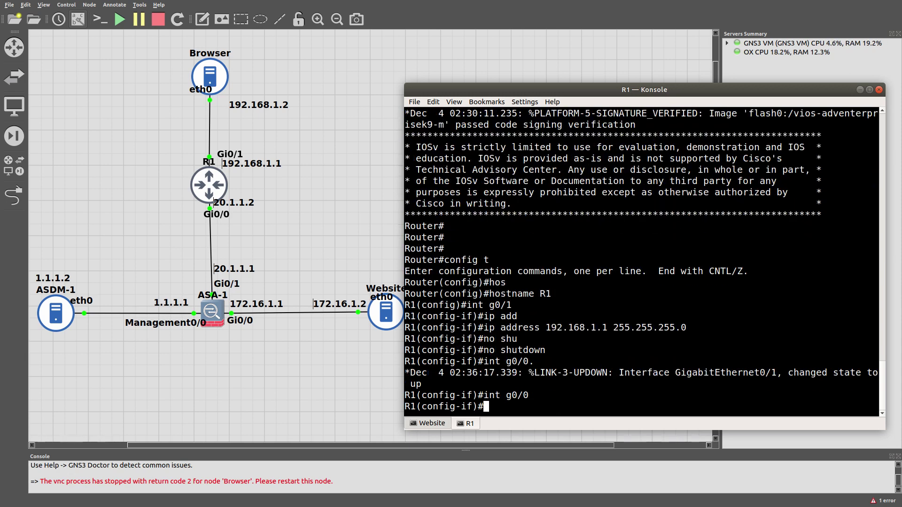
key(Return)
text(ip add)
key(Tab)
text(20.1.)
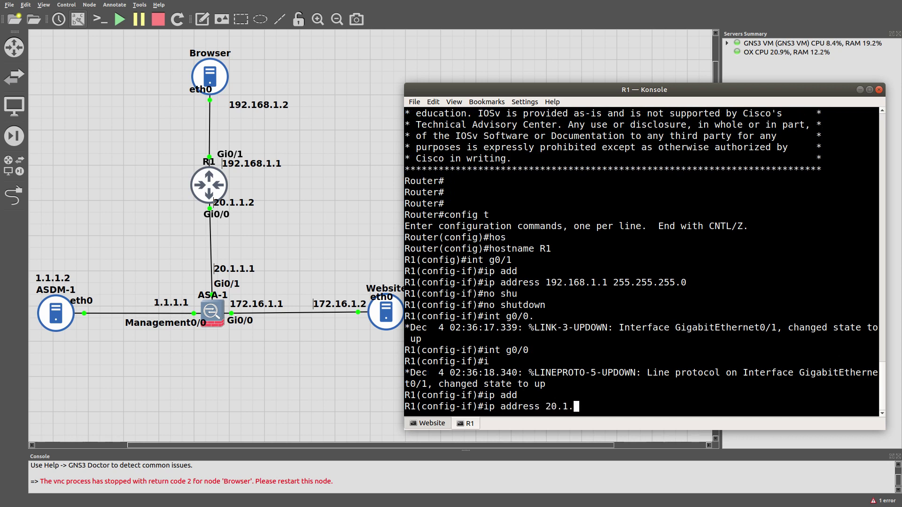
text(1.2 255.255.255.0)
key(Return)
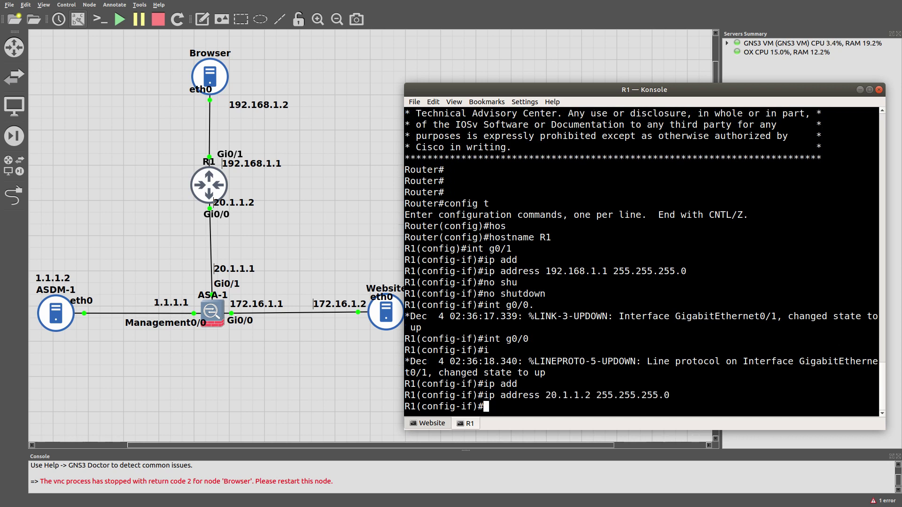
text(no shu)
key(Tab)
key(Return)
- Leave configuration mode and save R1's configuration with wr
text(end)
key(Return)
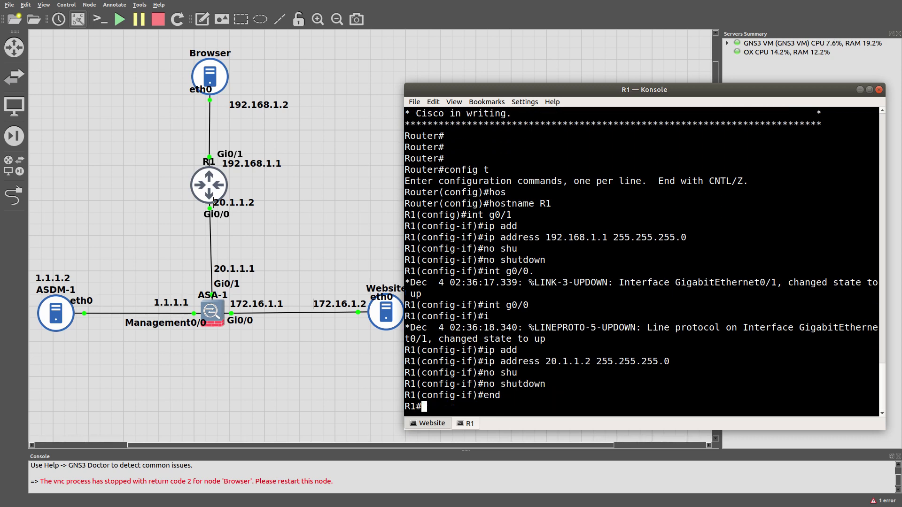
text(wr)
key(Return)
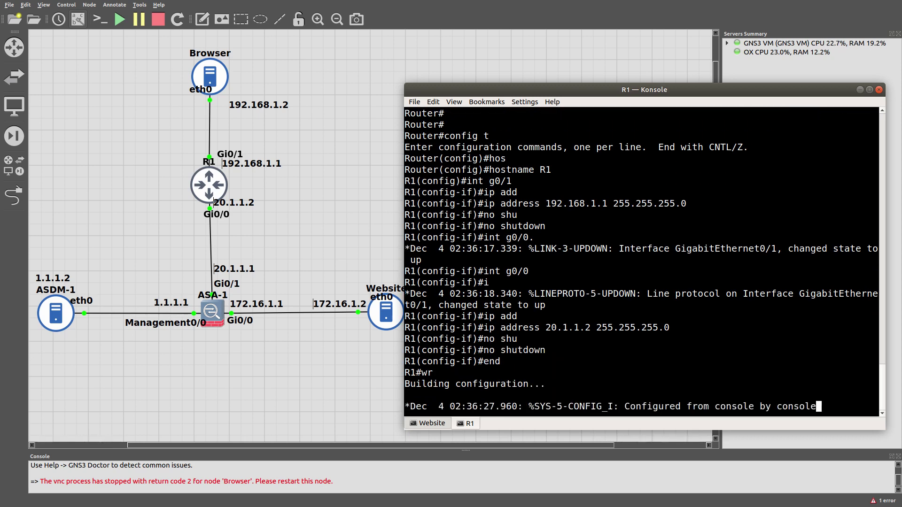
- Add the default route ip route 0.0.0.0 0.0.0.0 20.1.1.1 on R1
key(Return)
key(Return)
key(Return)
key(Return)
key(Return)
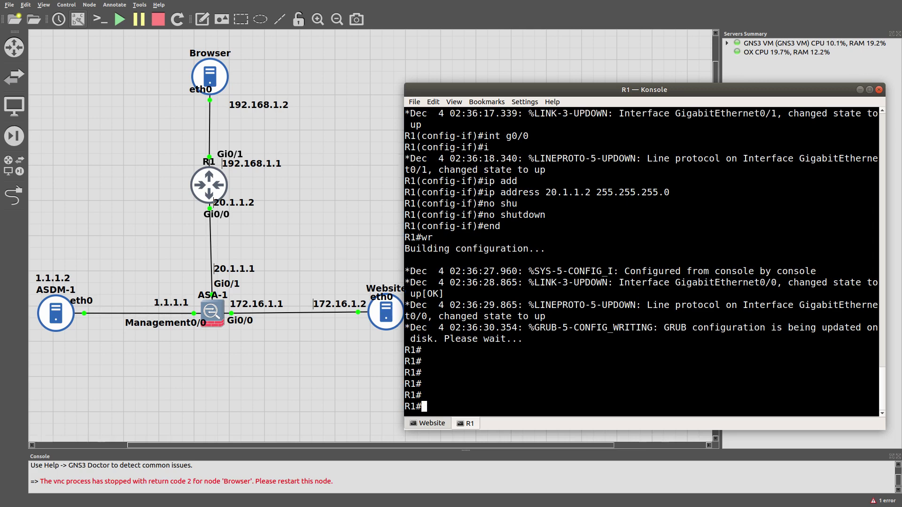
text(config t)
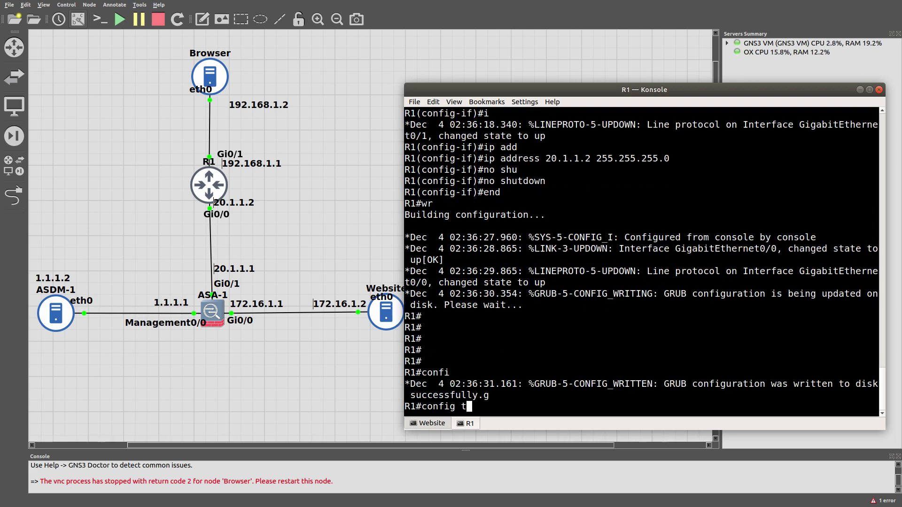
key(Return)
text(ip rou)
key(Tab)
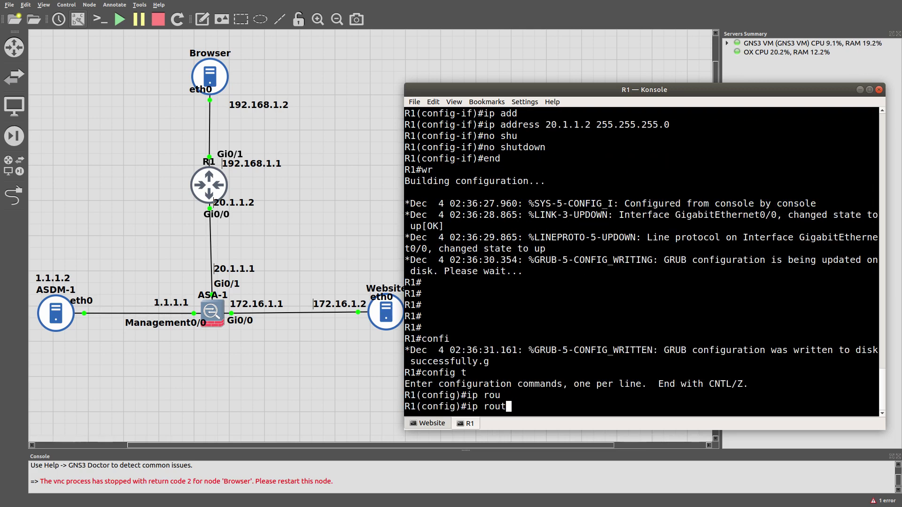
text(0.0.0.0 .0.0.0)
key(BackSpace)
key(BackSpace)
key(BackSpace)
key(BackSpace)
text(.0.0 255)
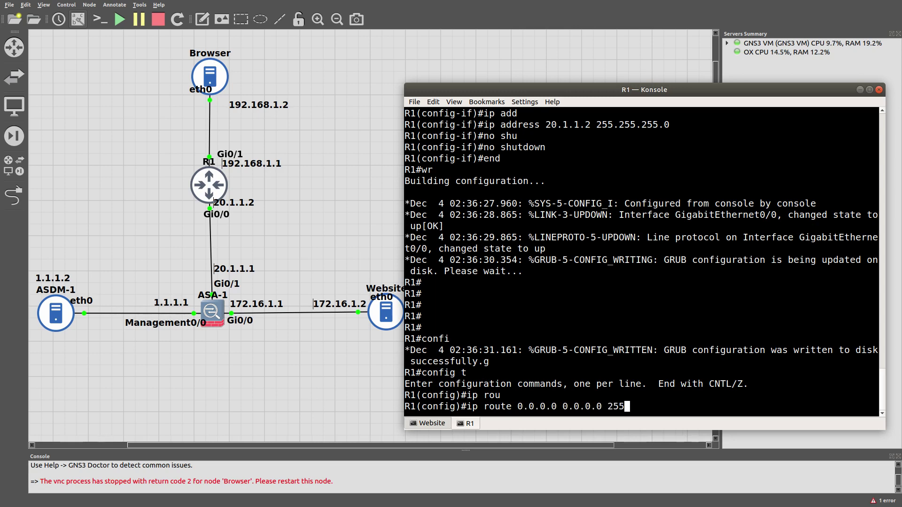
key(BackSpace)
key(BackSpace)
text(0.1.1.1)
key(Return)
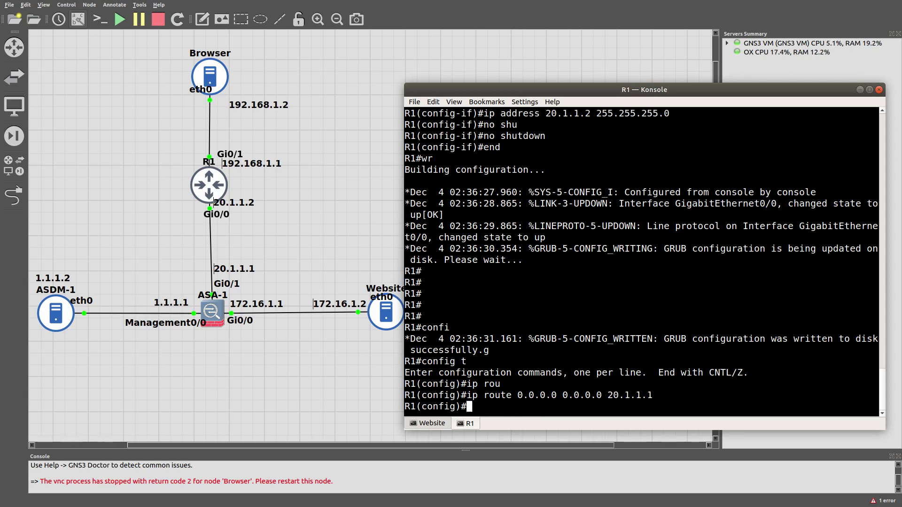
- Exit configuration mode with end and save R1's configuration with wr
text(ned)
key(Return)
text(end)
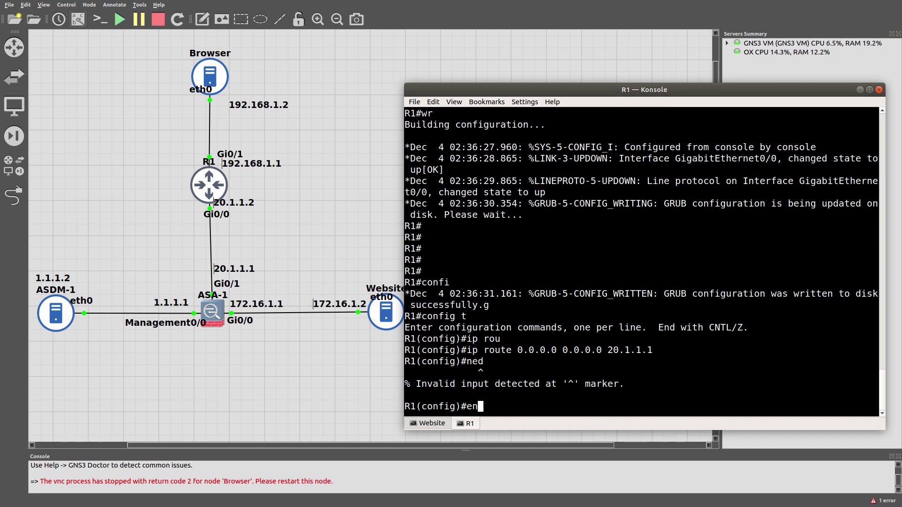
key(Return)
text(wr)
key(Return)
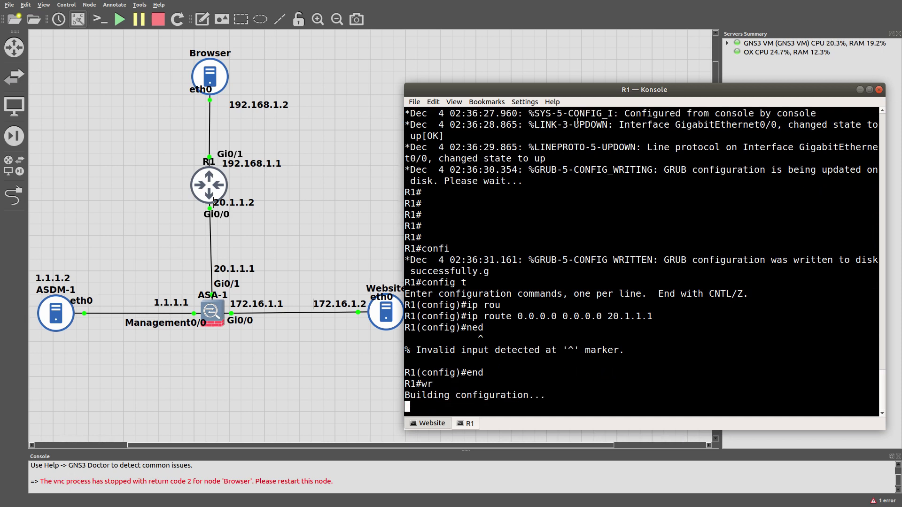
- Enter privileged mode and global configuration mode on the ASA-1 console
click(215, 311)
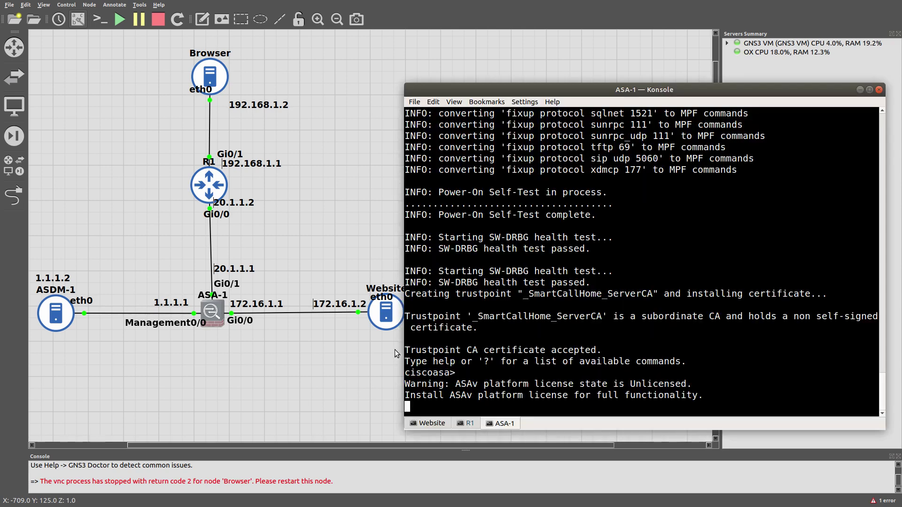
key(Return)
key(Return)
key(Return)
key(Return)
text(e)
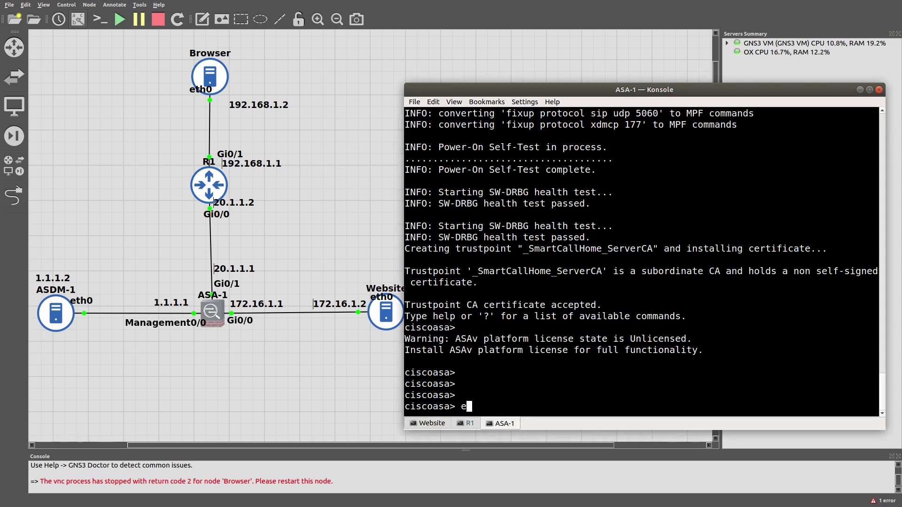
key(Return)
text(en)
key(Return)
key(Return)
key(Return)
key(Return)
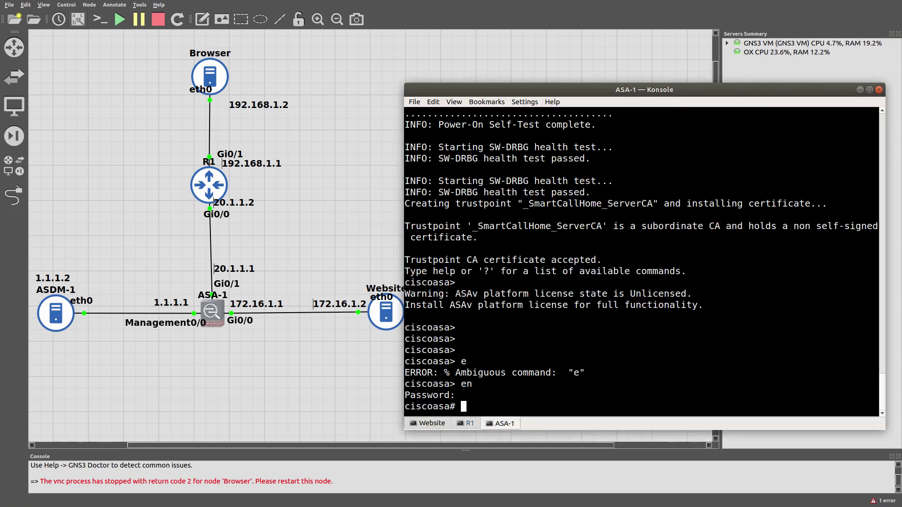
text(config t)
key(Return)
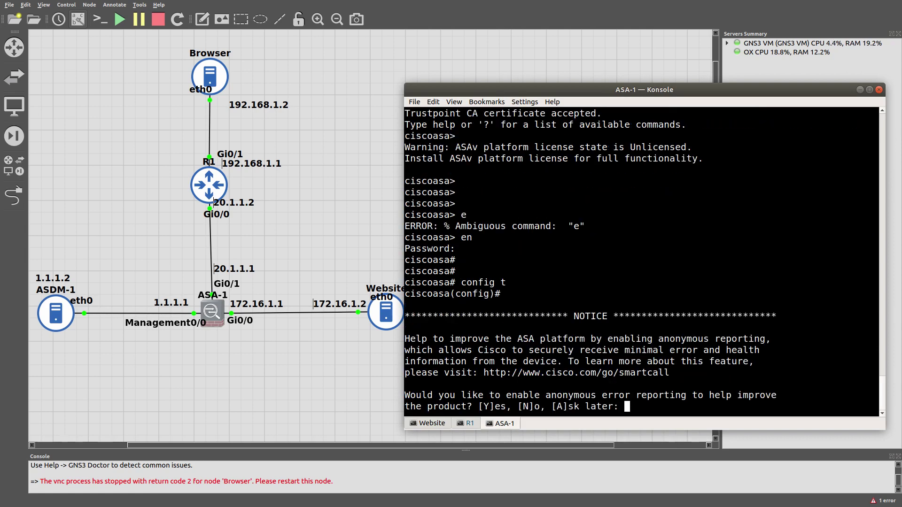
- Decline anonymous error reporting and set the firewall hostname to ASA
text(no)
key(Return)
text(hos)
key(Tab)
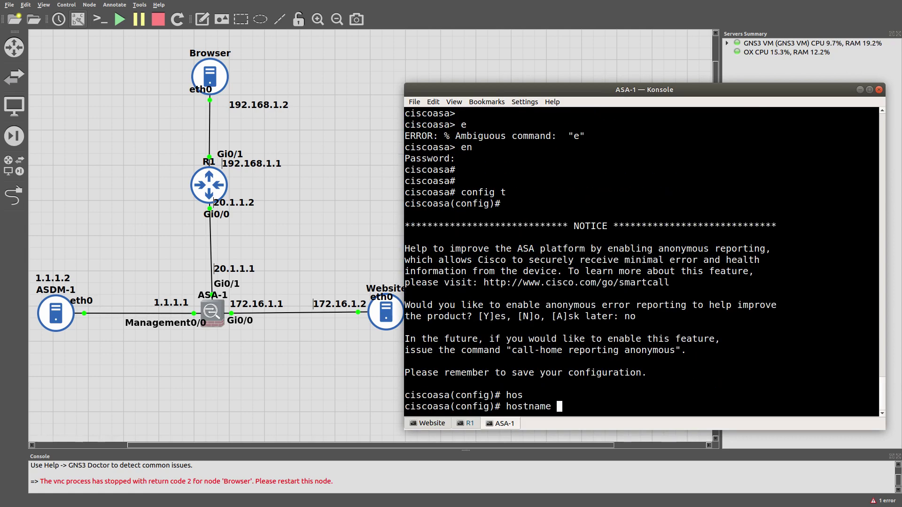
text(ASA)
key(Return)
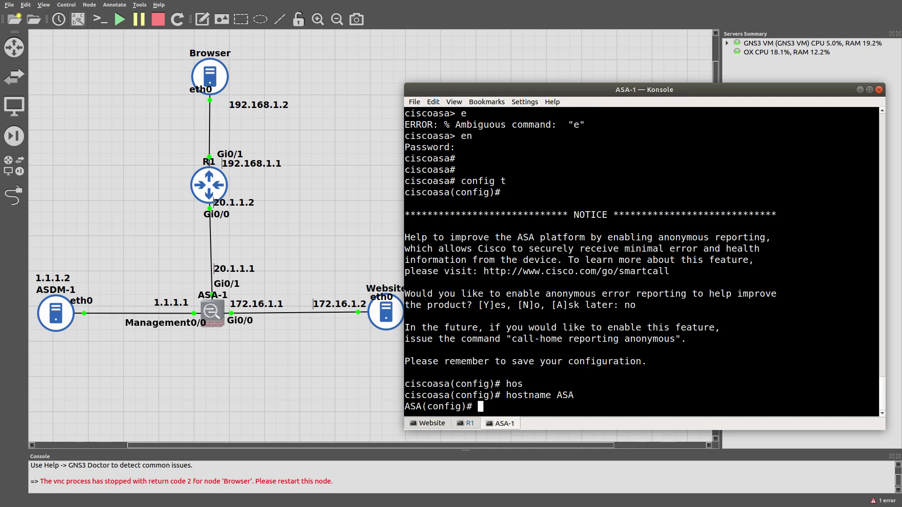
- Give Management0/0 the address 1.1.1.1 255.255.255.0, name it management, and enable it
text(int mana)
key(Tab)
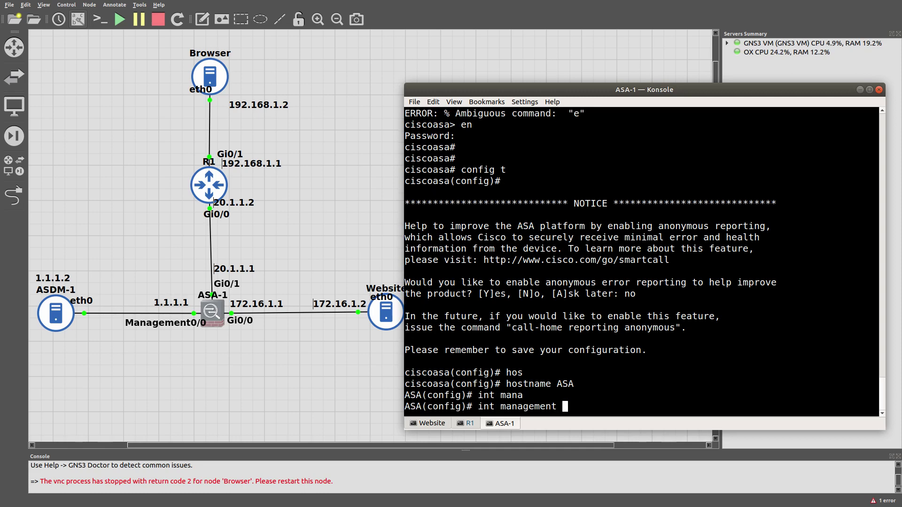
key(Return)
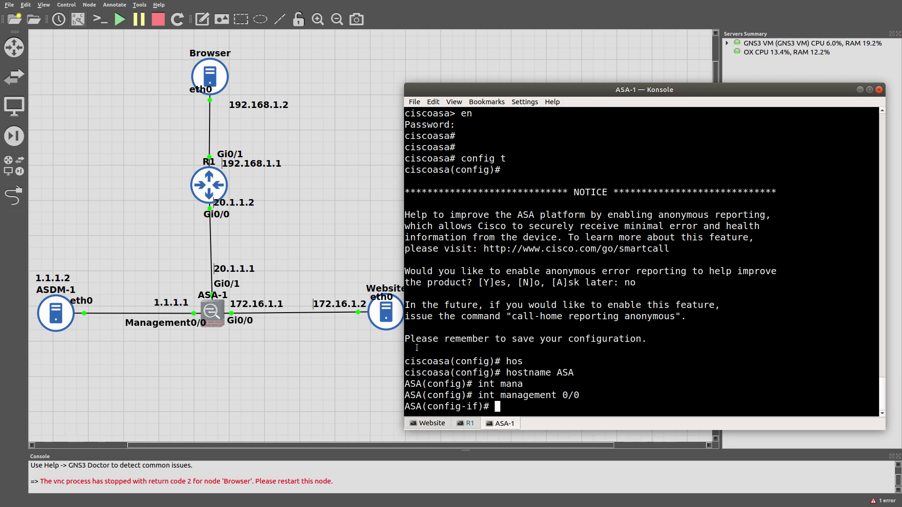
text(ip add)
key(Tab)
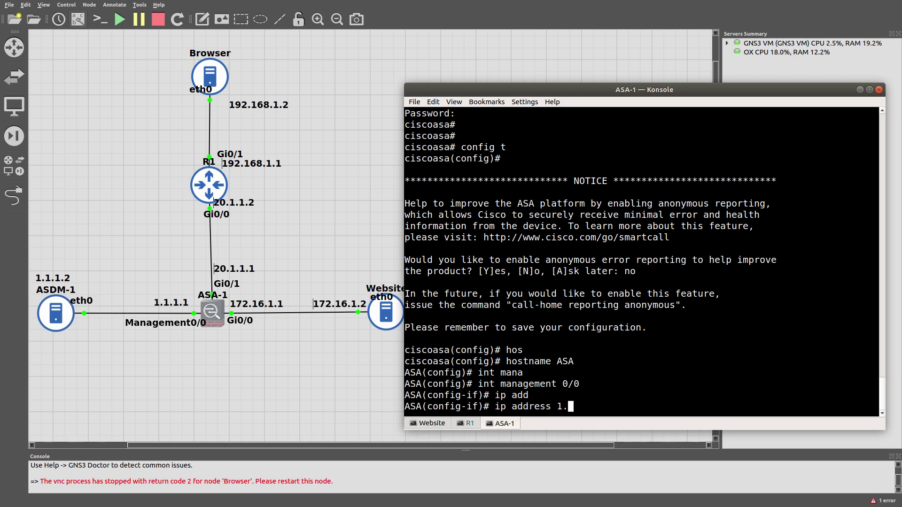
text(1.1.1.1 255.255.255.0)
key(Return)
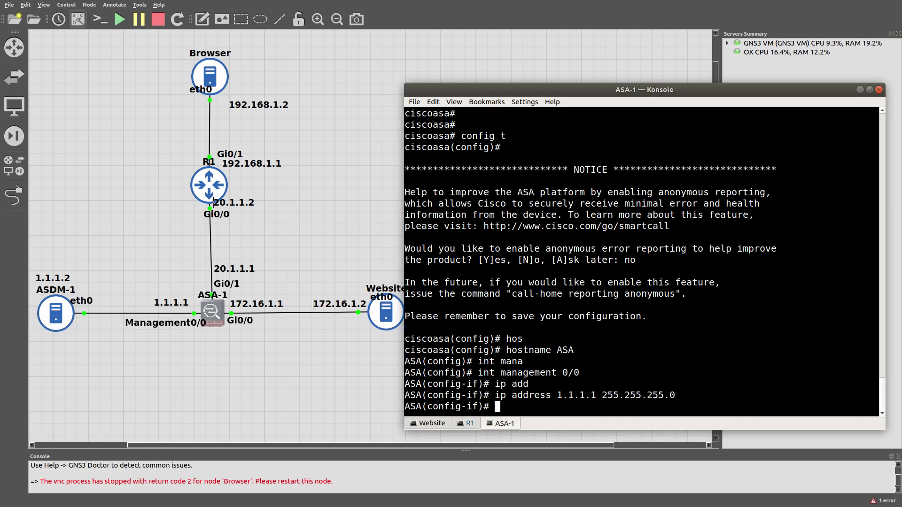
text(nameif mana)
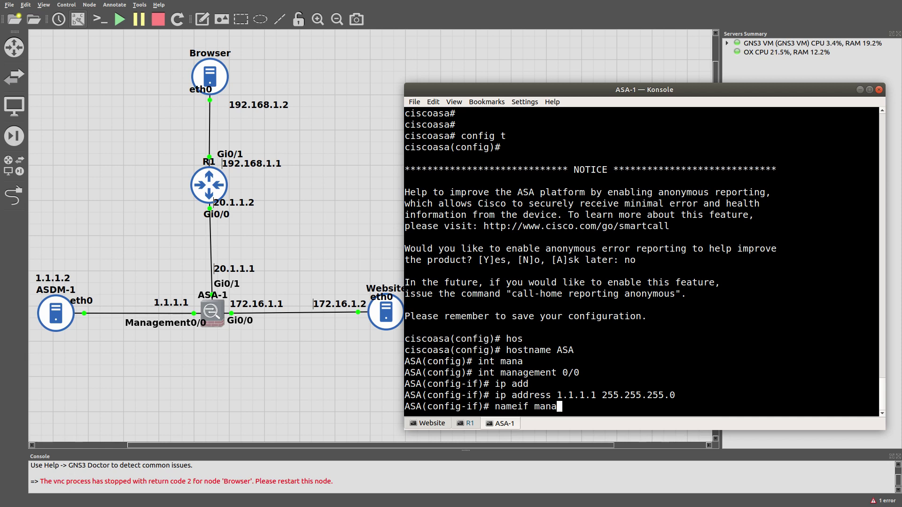
text(gement)
key(Return)
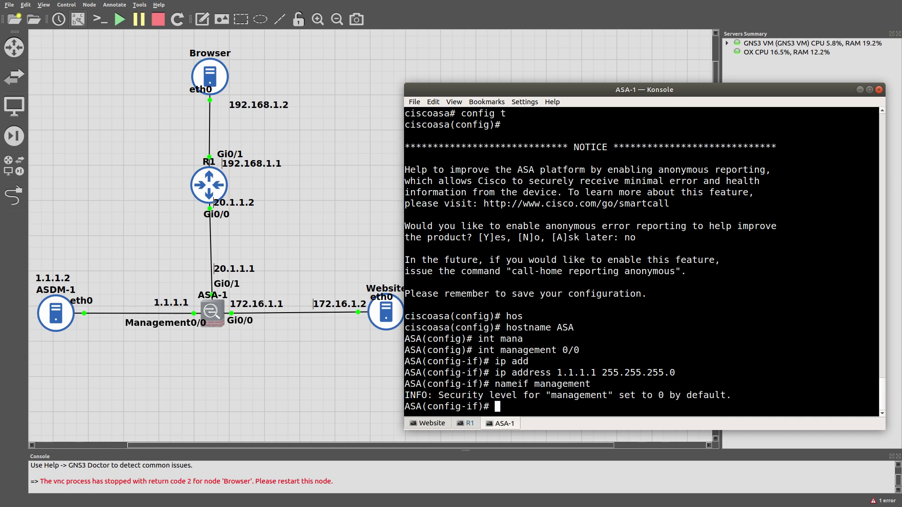
text(no shu)
key(Tab)
key(Return)
- Assign 20.1.1.1 255.255.255.0 to interface Gi0/1
text(int)
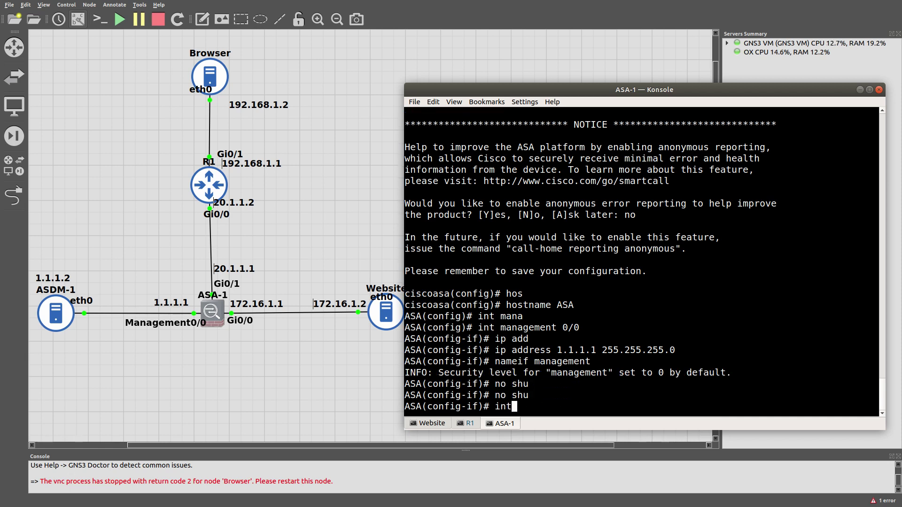
text( g0/1)
key(Return)
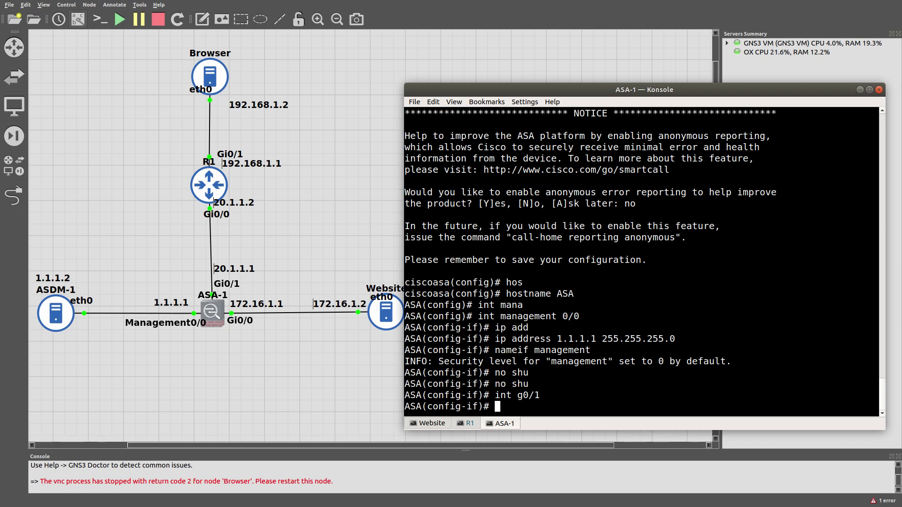
text(ip add)
text(20)
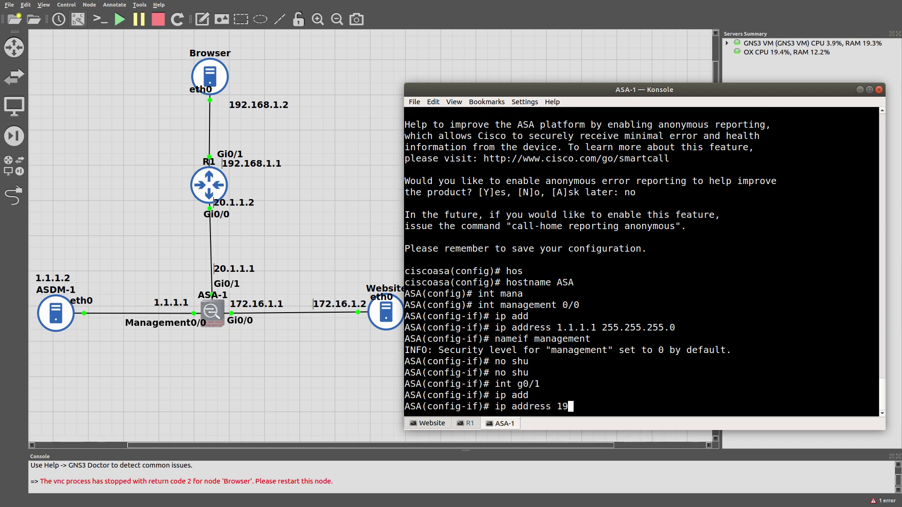
key(BackSpace)
key(BackSpace)
text(20.1.1.)
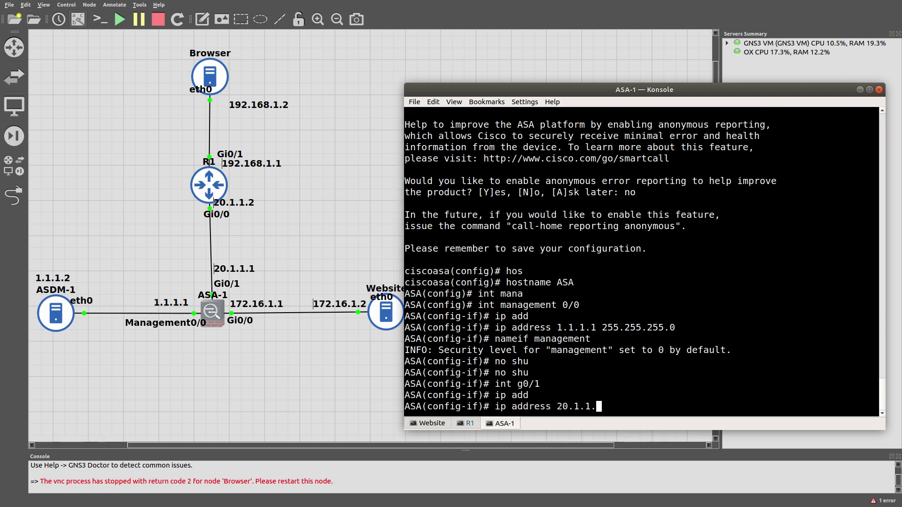
text(1 255.255.255.0)
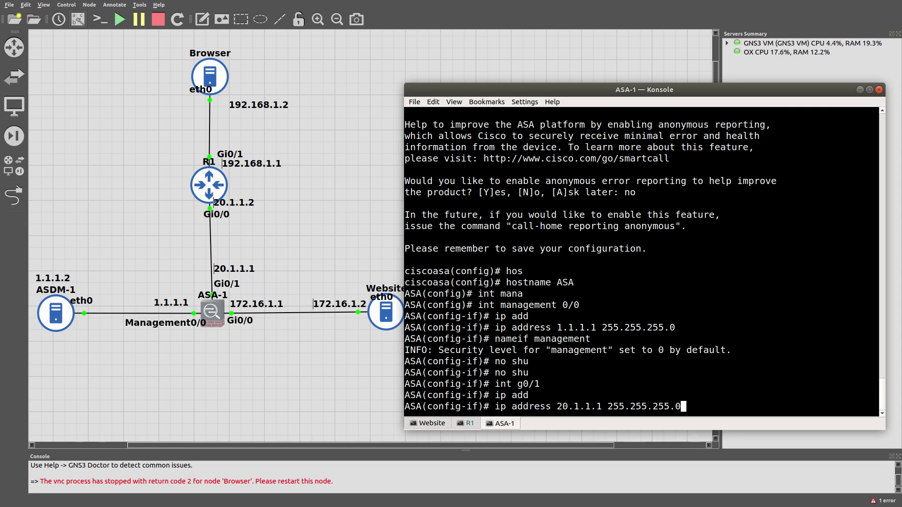
key(Return)
- Ping R1 at 20.1.1.2 from the Gi0/1 configuration prompt
text(do pi)
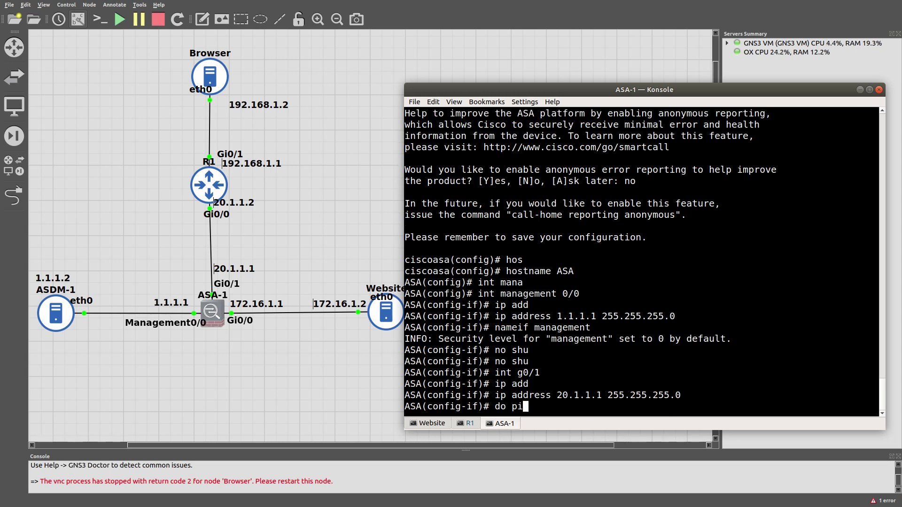
text(ng 20.1.1.02)
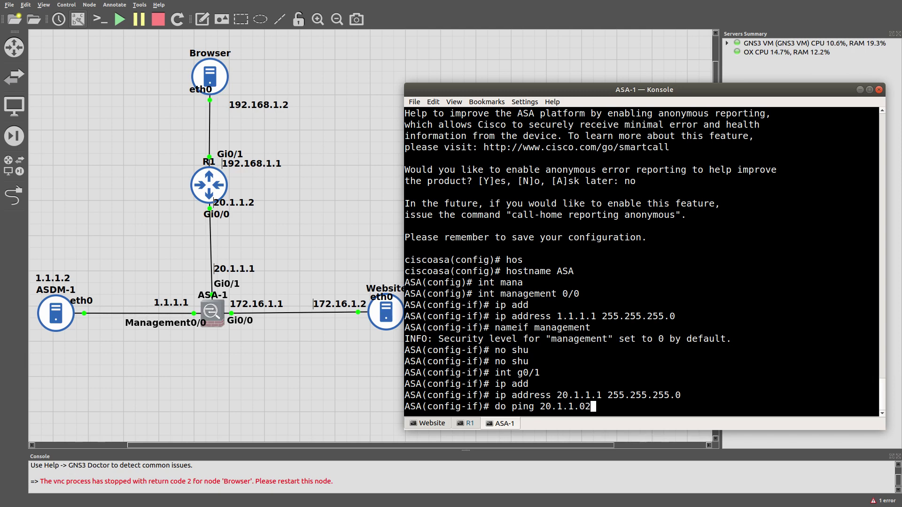
key(BackSpace)
key(BackSpace)
text(2)
key(Return)
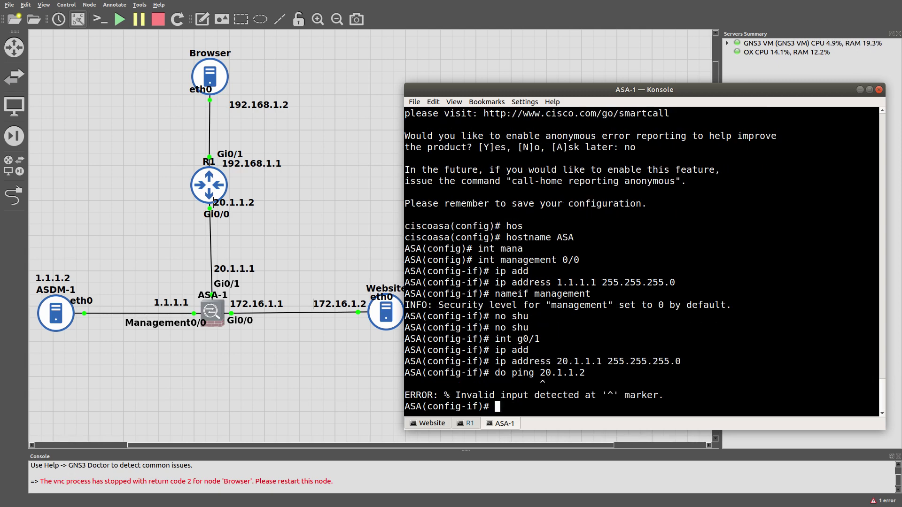
- Bring Gi0/1 up with no shutdown
text(no shu)
key(Return)
key(Up)
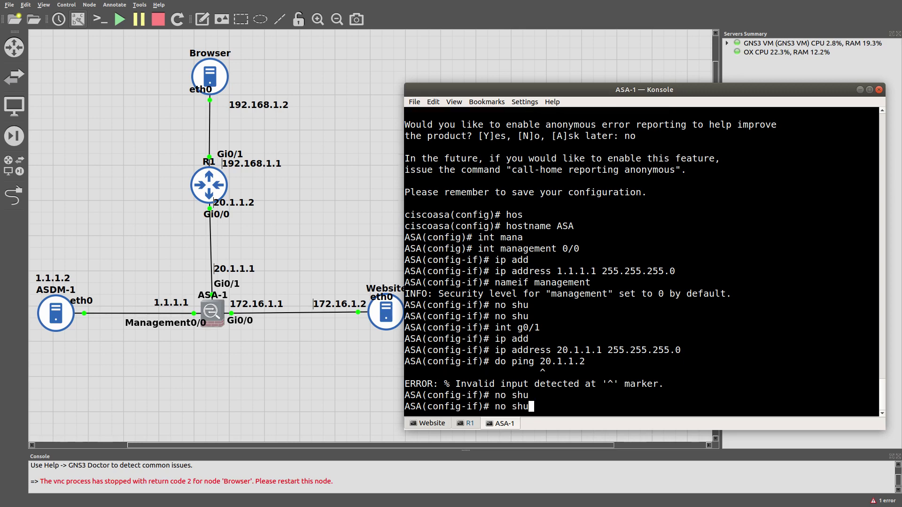
key(Return)
key(Return)
key(Return)
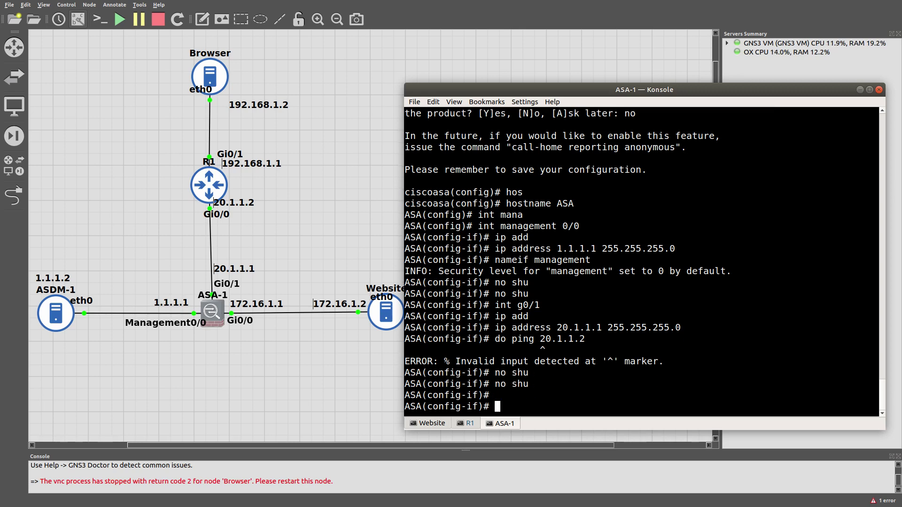
key(Return)
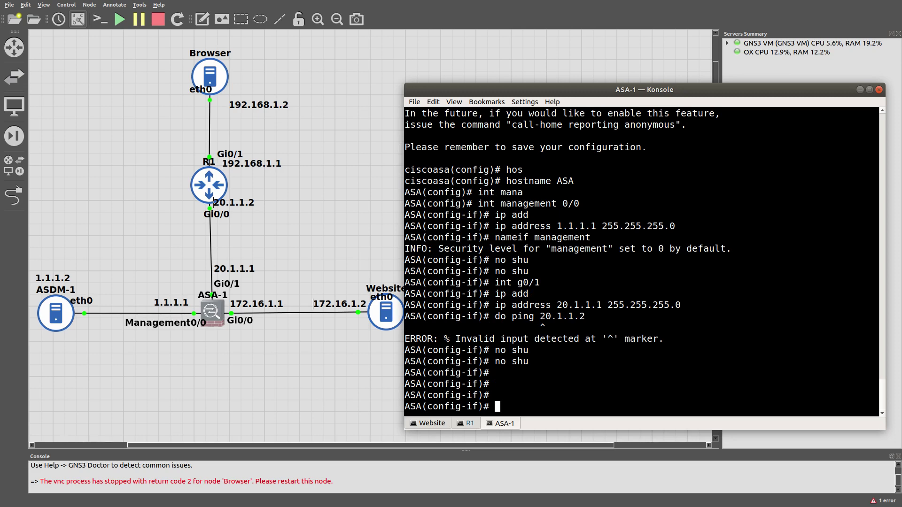
- Ping the ASA at 20.1.1.1 from R1
click(468, 423)
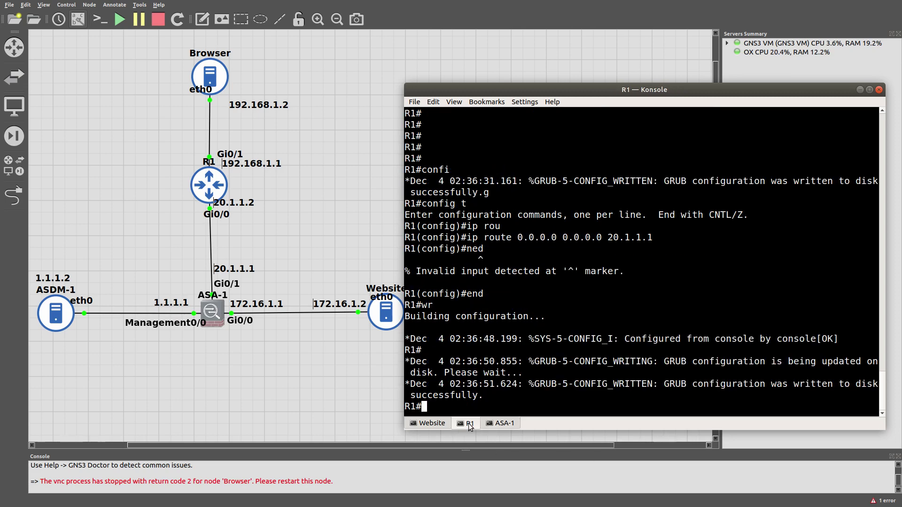
text(pinh)
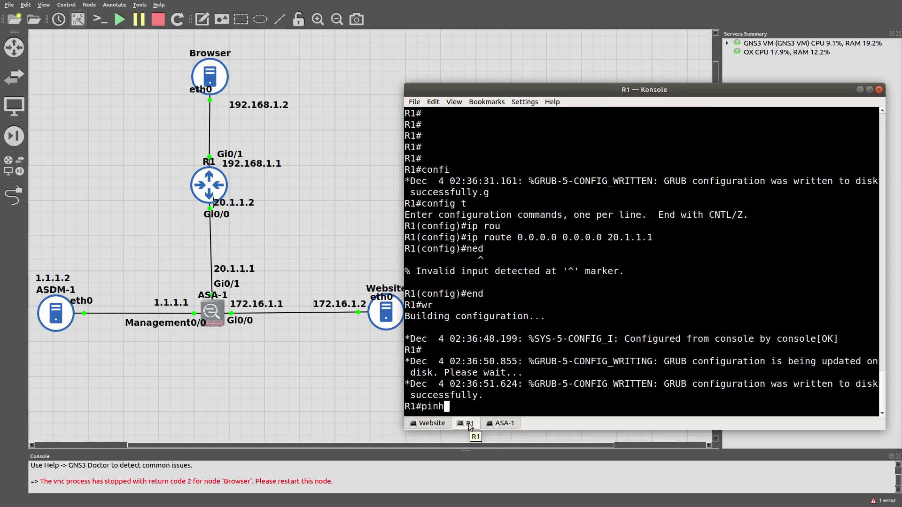
key(BackSpace)
text(g 192.)
key(BackSpace)
key(BackSpace)
key(BackSpace)
key(BackSpace)
text(20.1.1.1)
key(Return)
scroll(469, 425, up, 1)
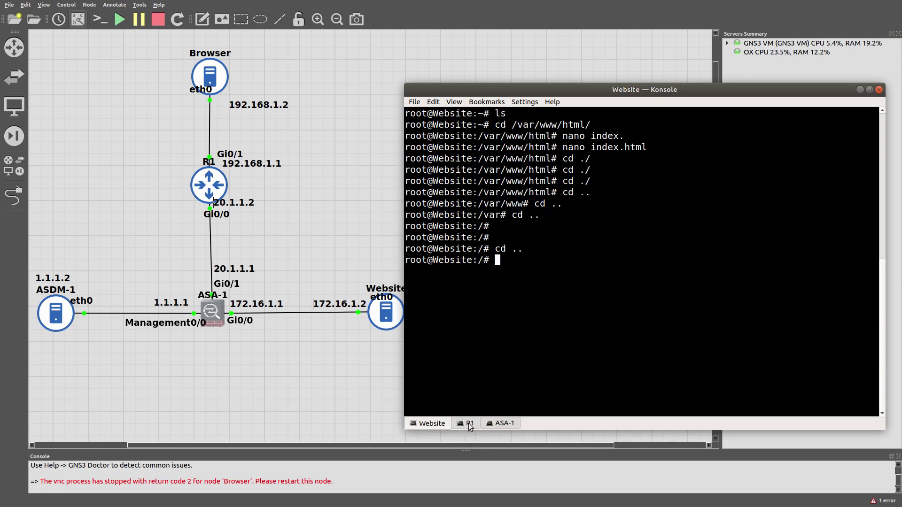
- Compare the R1 ping output with the ASA's int g0/1 configuration
click(469, 425)
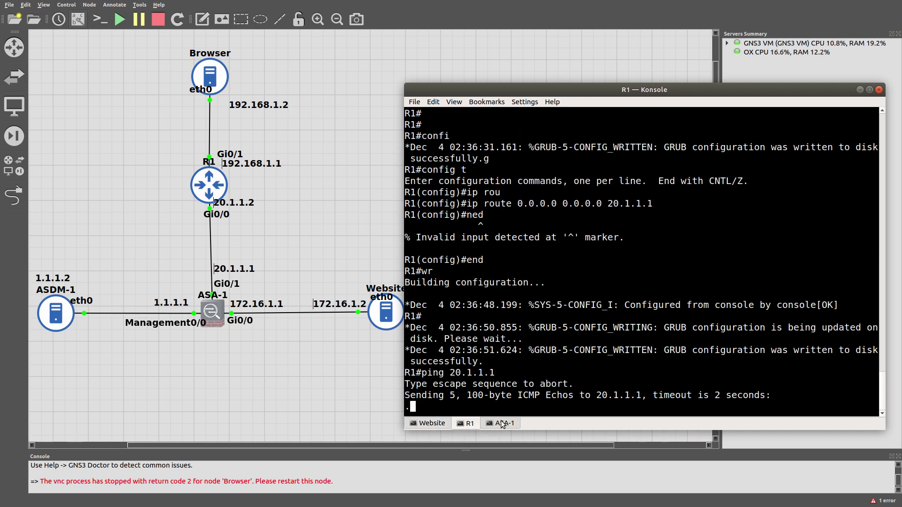
click(503, 424)
click(471, 425)
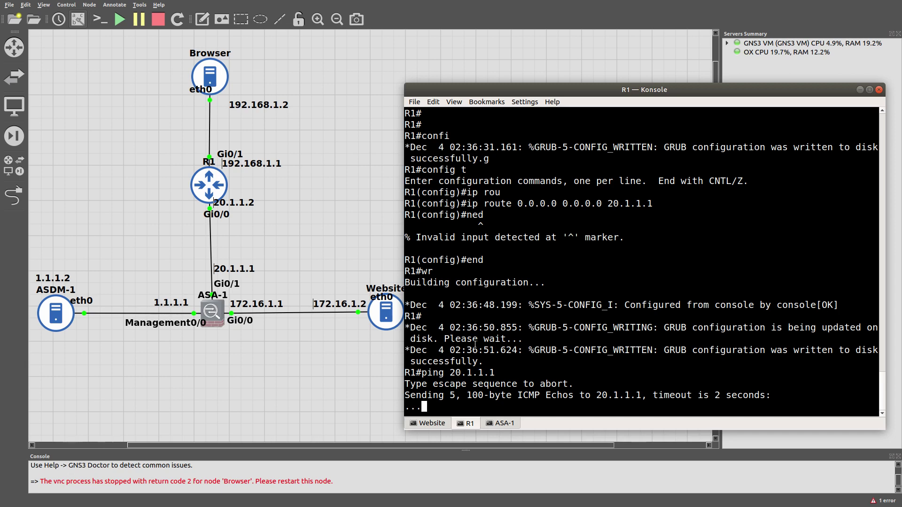
click(499, 424)
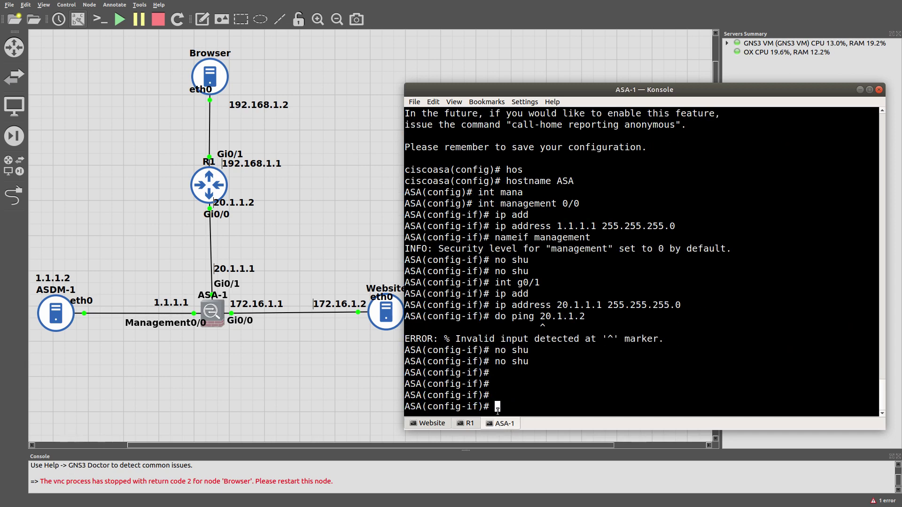
triple_click(508, 281)
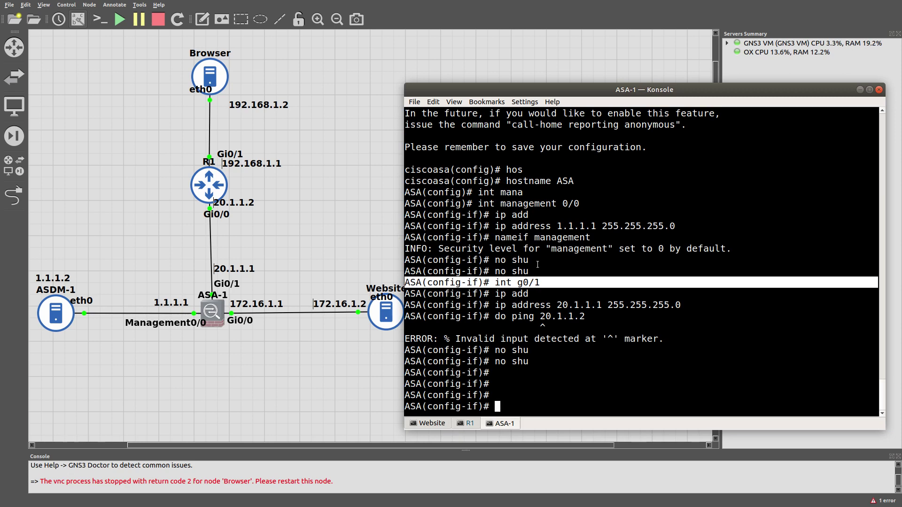
click(467, 423)
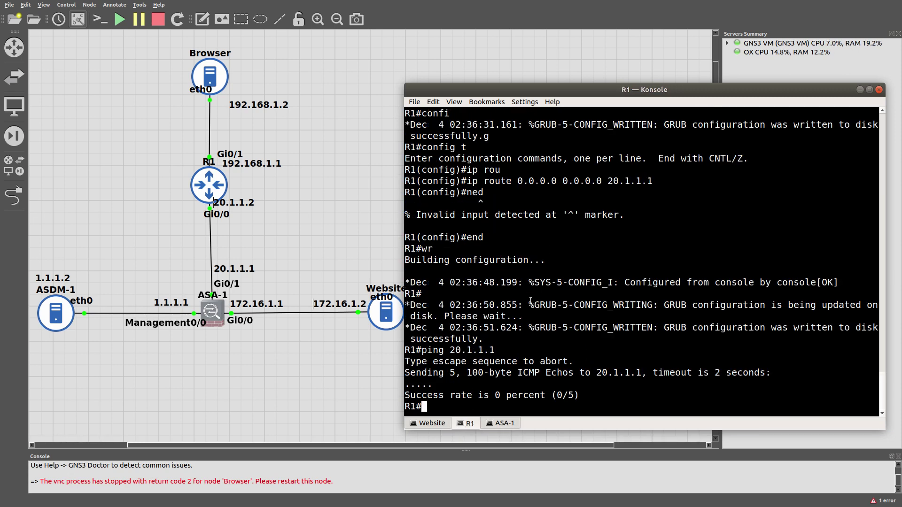
- Show R1's brief interface table and check the GigabitEthernet0/0 entry
text(show ip int br)
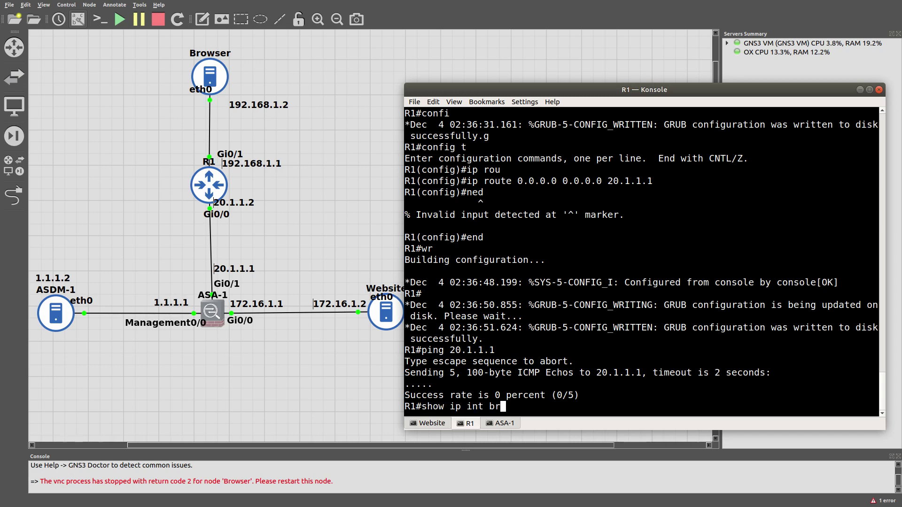
text(ie)
key(Return)
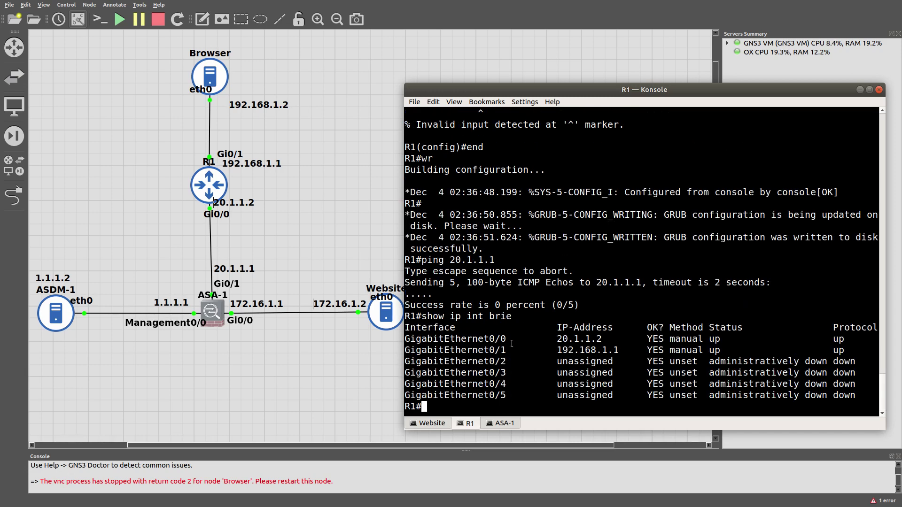
drag(511, 349, 489, 338)
- Exit ASA config mode and list its interfaces: Gi0/1 at 20.1.1.1, Management0/0 at 1.1.1.1
click(493, 423)
text(en)
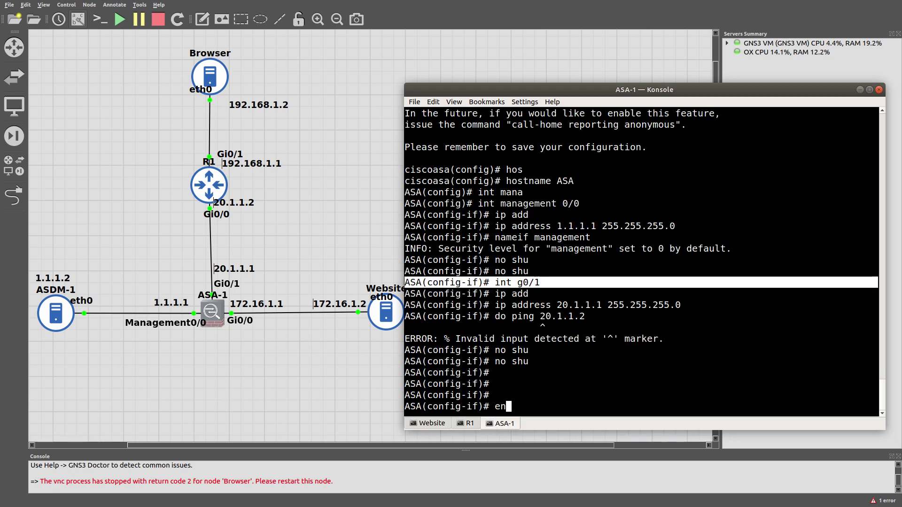
text(d)
key(Return)
text(show in)
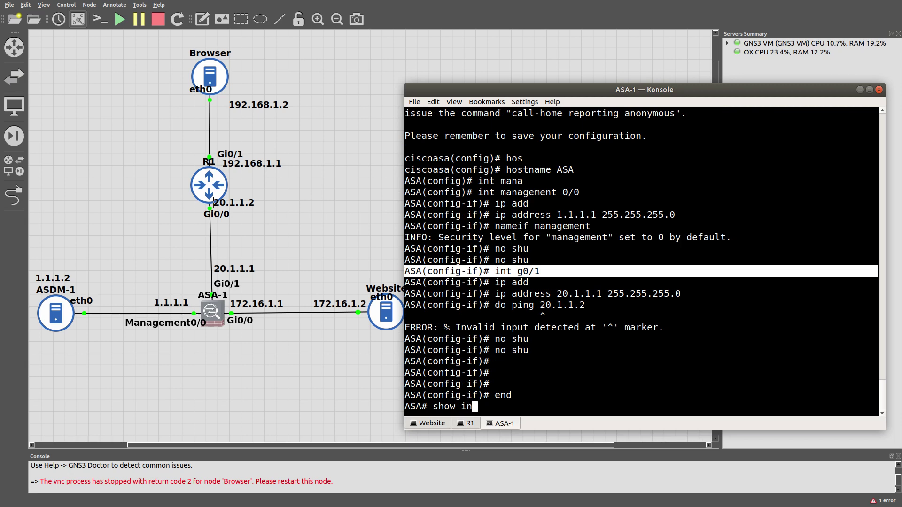
text(t ip brief)
key(Return)
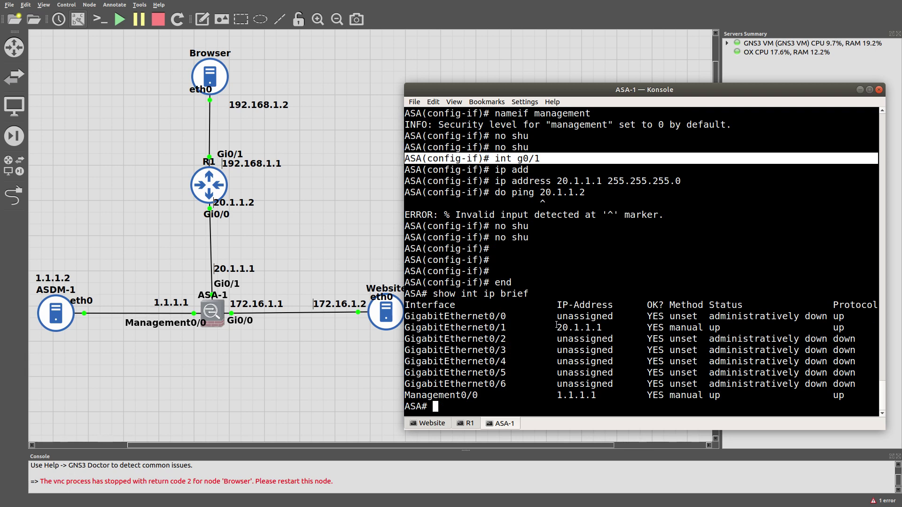
click(362, 289)
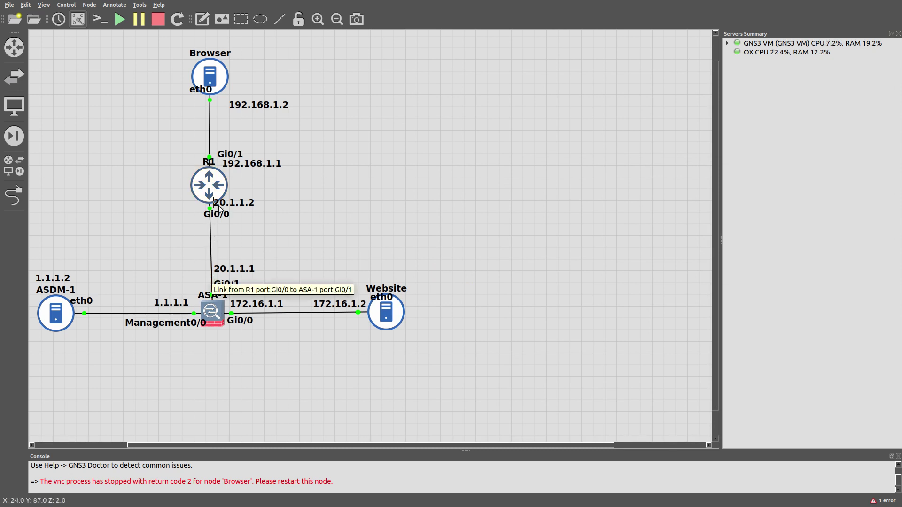
double_click(211, 311)
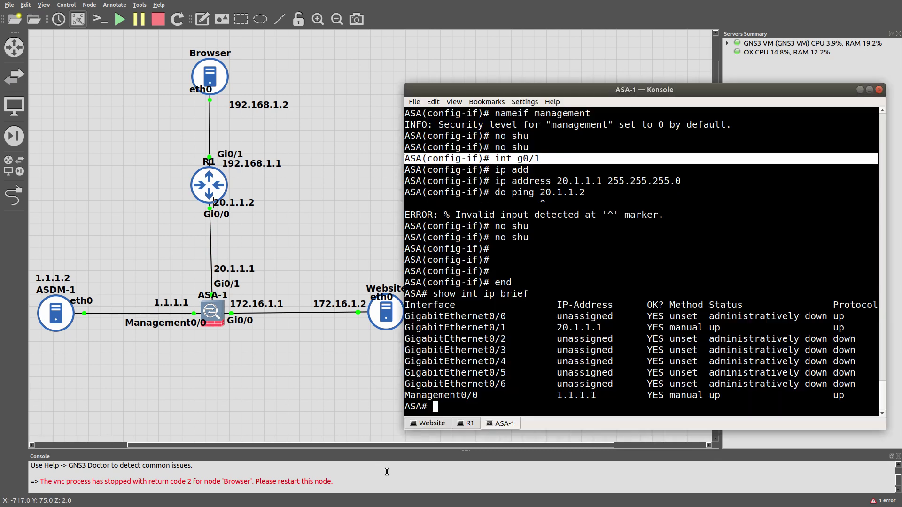
- Check the ASA's Gi0/1 address 20.1.1.1 against the R1 console
click(466, 423)
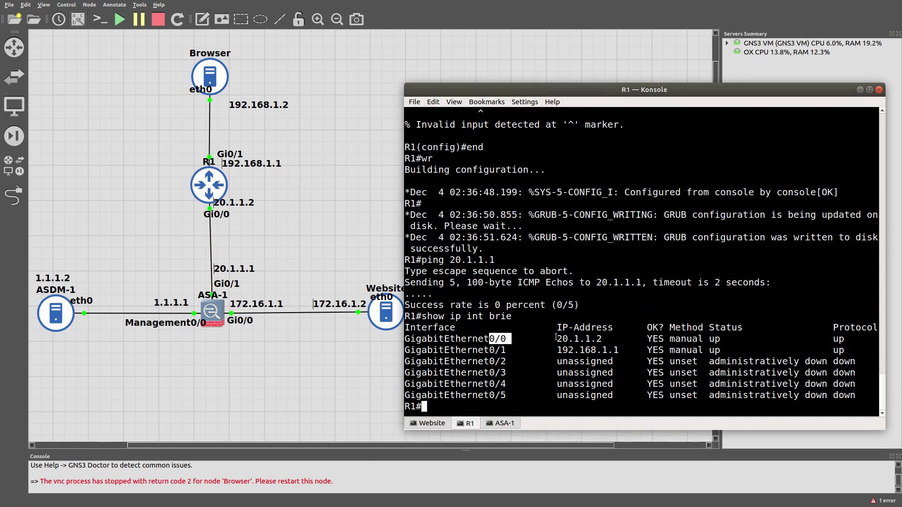
click(500, 423)
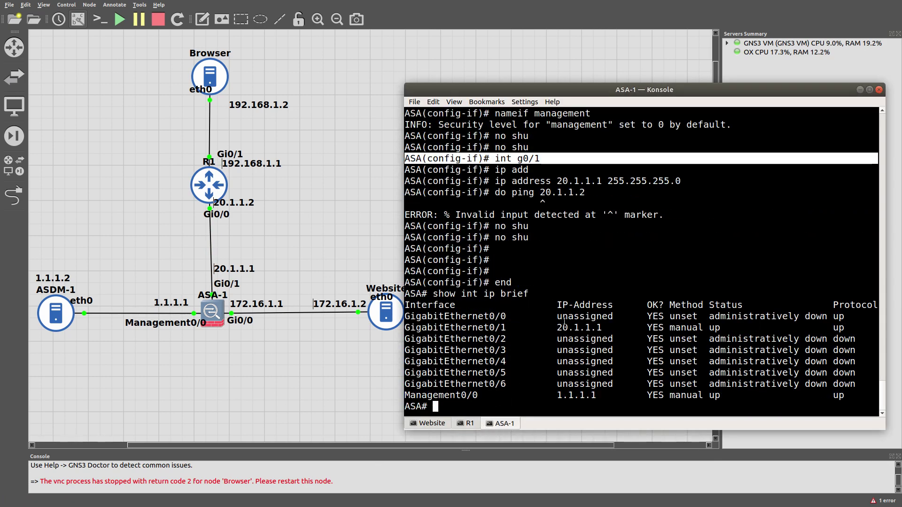
drag(557, 327, 592, 331)
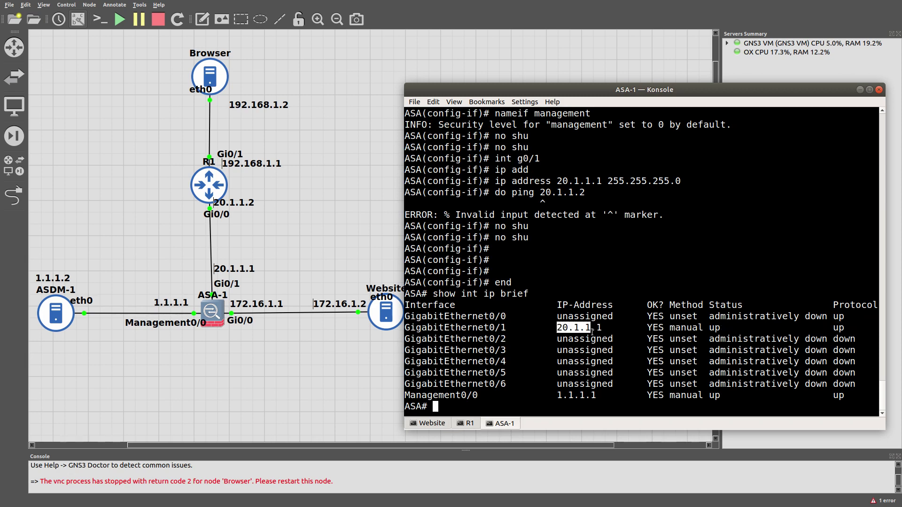
- Rerun ping 20.1.1.1 from R1
click(469, 423)
text(pi)
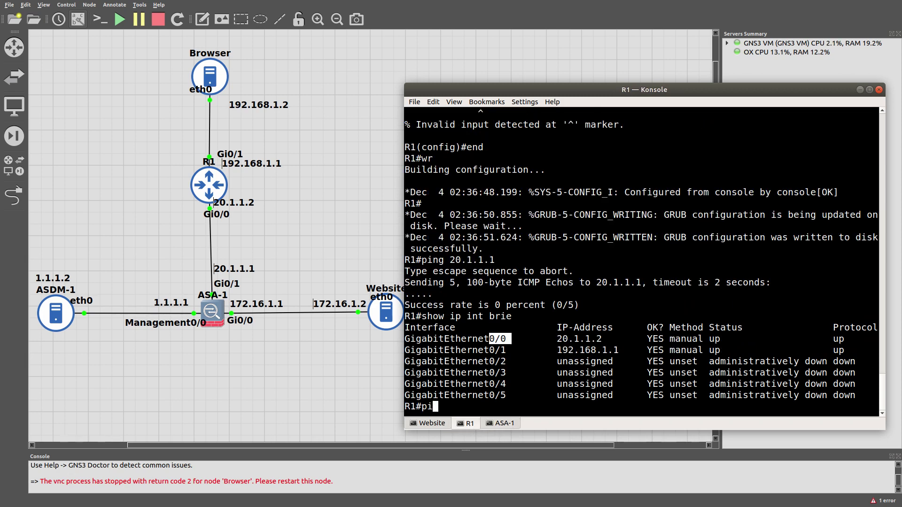
text(ng 20.1.1.1.1.)
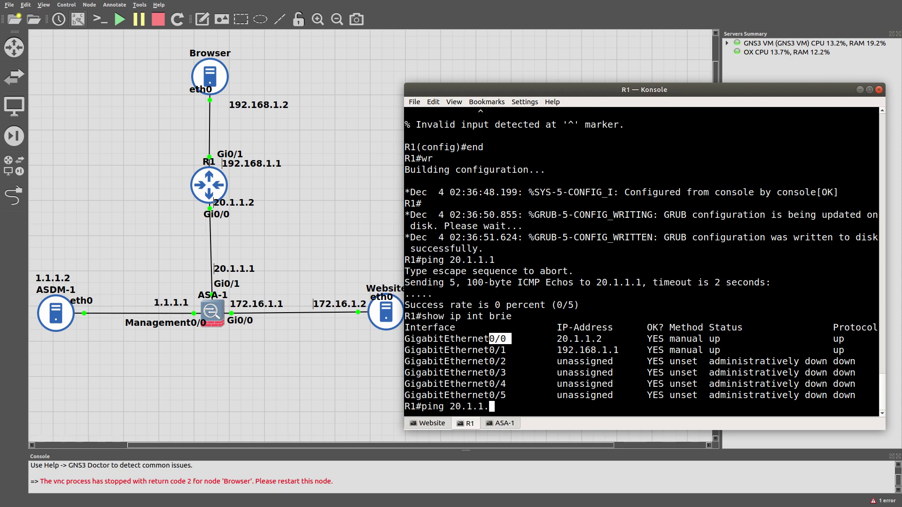
key(Return)
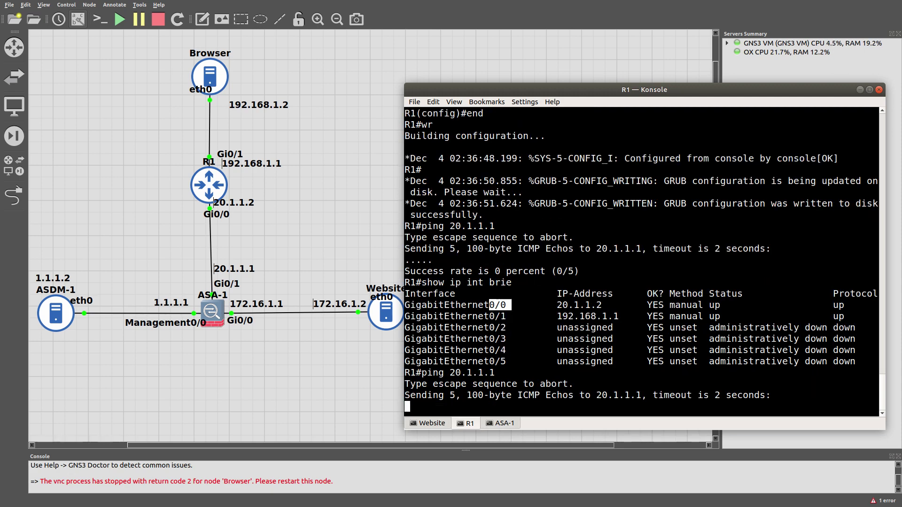
scroll(467, 403, up, 10)
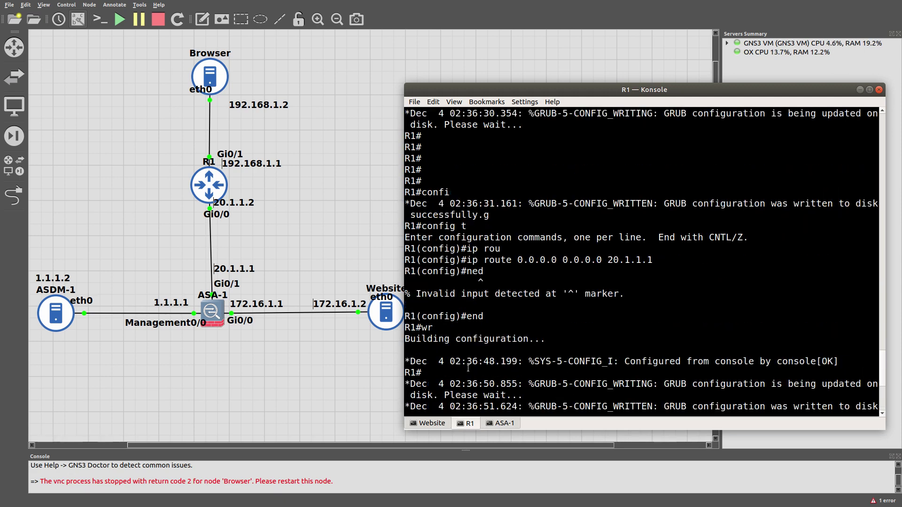
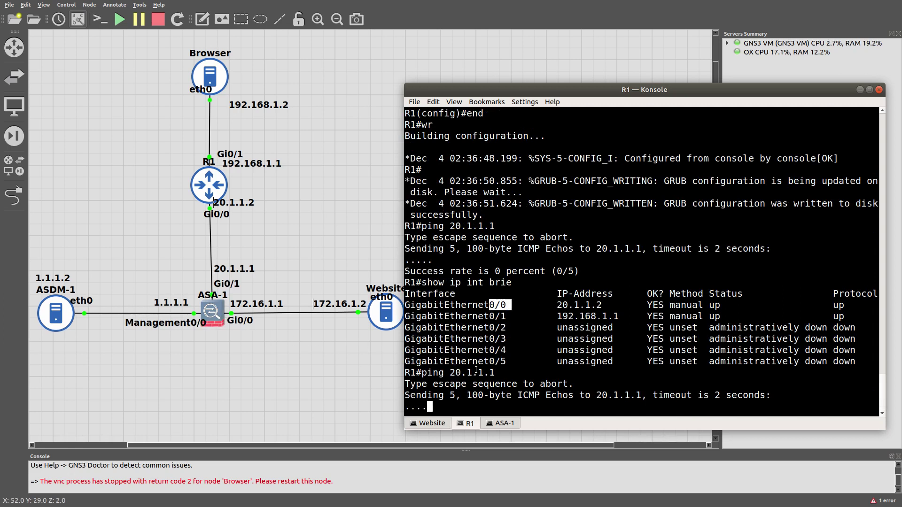
- Enter configuration mode on the ASA-1 console
click(501, 423)
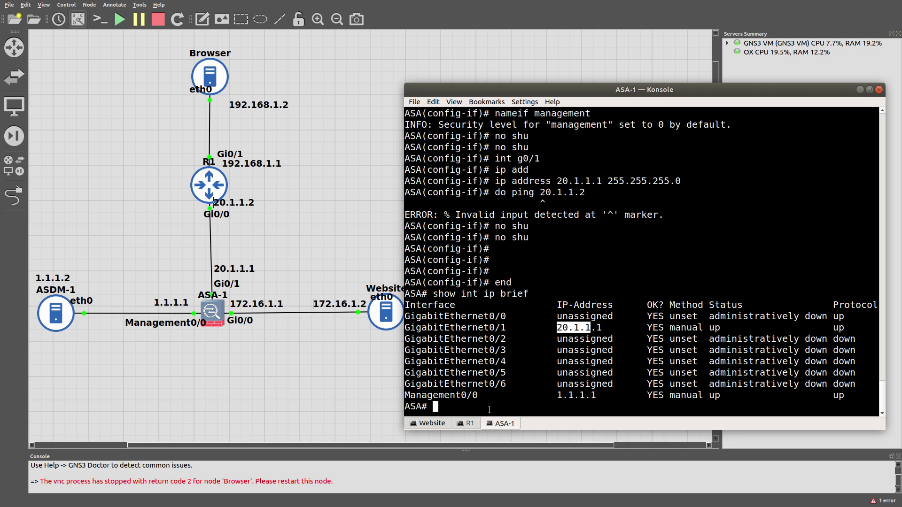
text(config t)
key(Return)
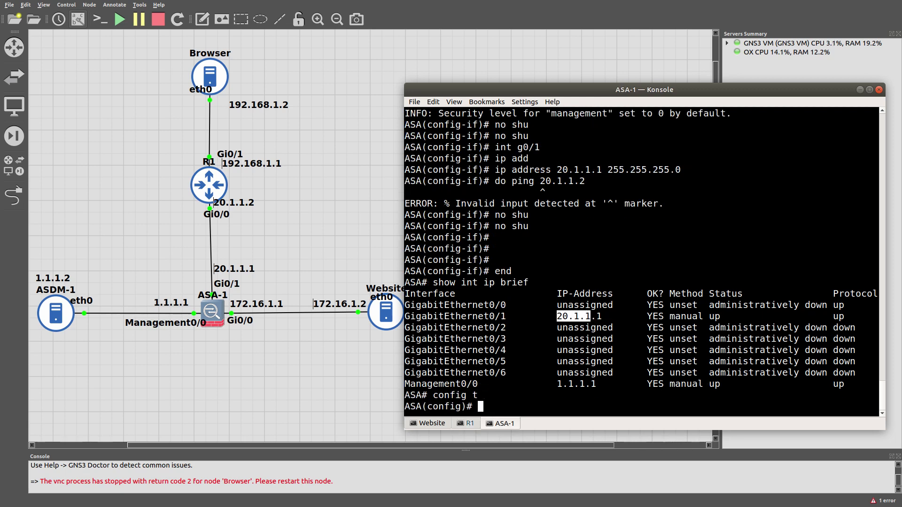
text(route ou)
key(Tab)
key(BackSpace)
key(BackSpace)
key(BackSpace)
key(BackSpace)
key(BackSpace)
key(BackSpace)
key(BackSpace)
key(BackSpace)
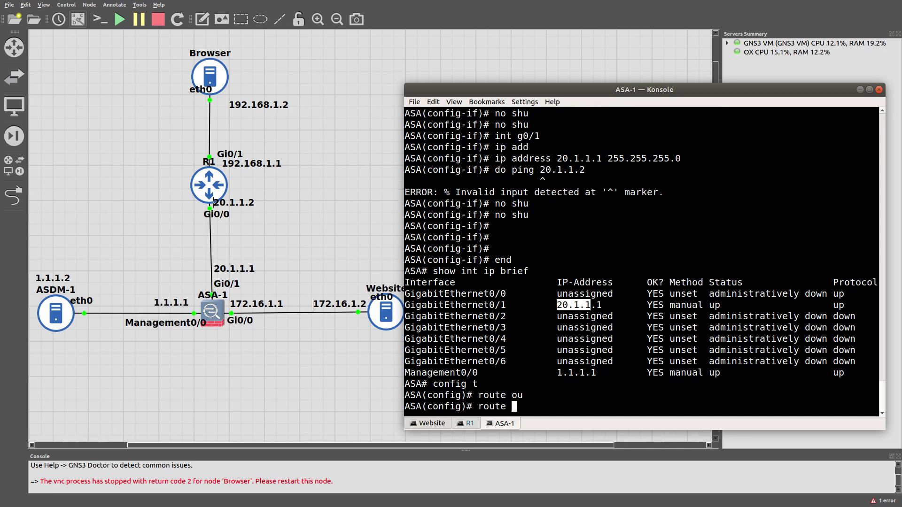
text(conf)
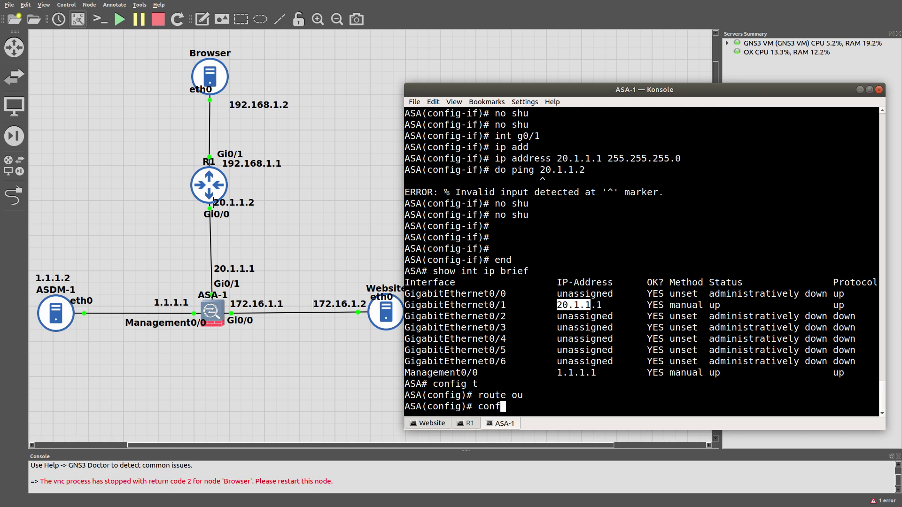
text(ig t)
key(Return)
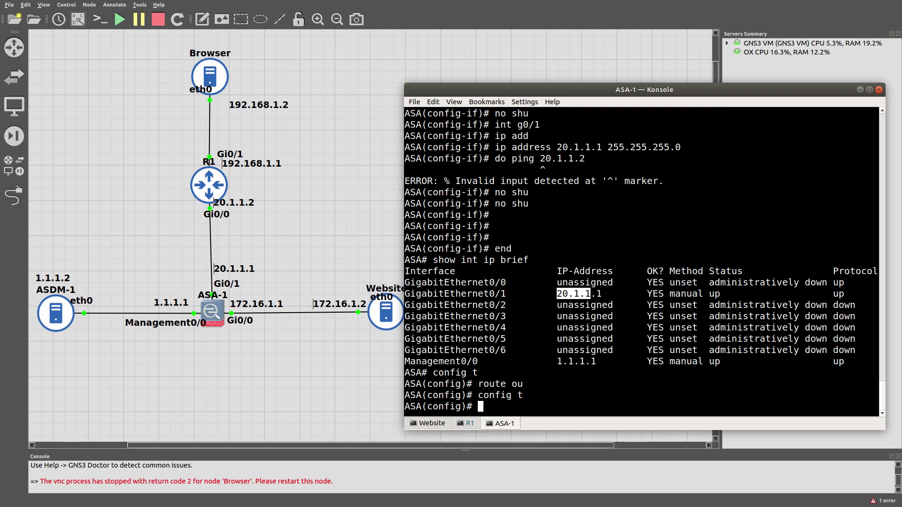
- Name ASA-1's GigabitEthernet0/1 'outside' and leave configuration mode
text(int g0/1)
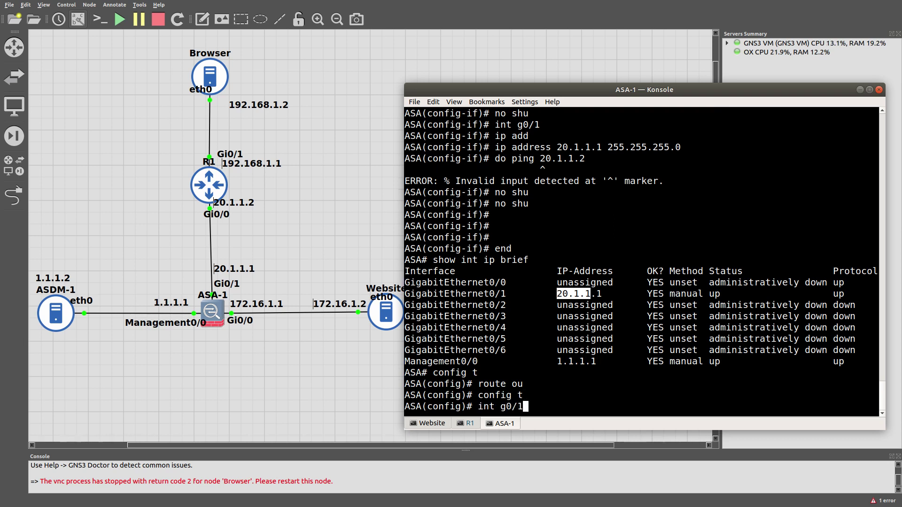
key(Return)
text(name)
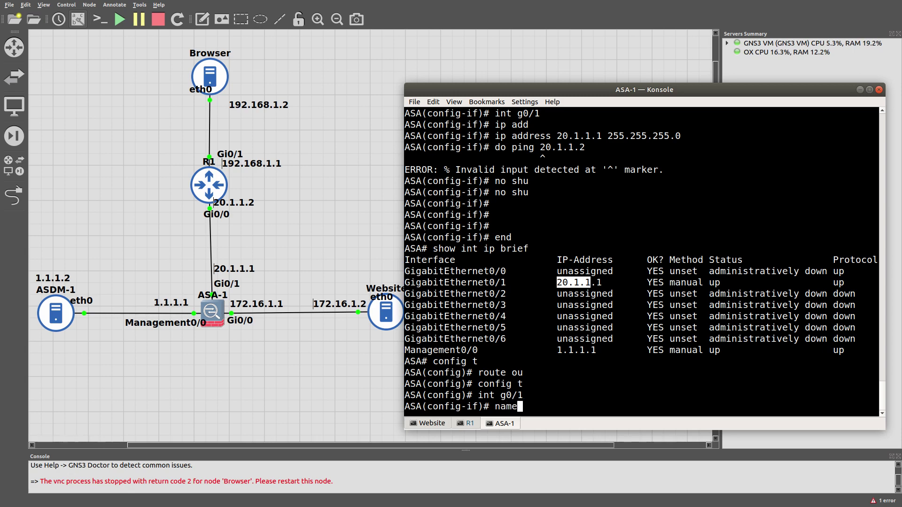
text(if outside)
key(Return)
text(end)
key(Return)
- Ping 20.1.1.1 successfully (5/5), then return to configuration mode
text(pin)
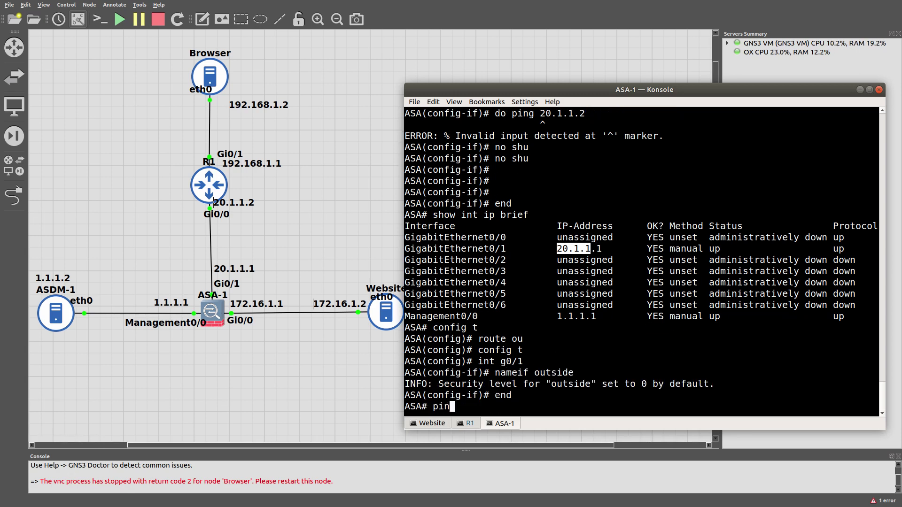
text(g 20.1.1.)
key(Return)
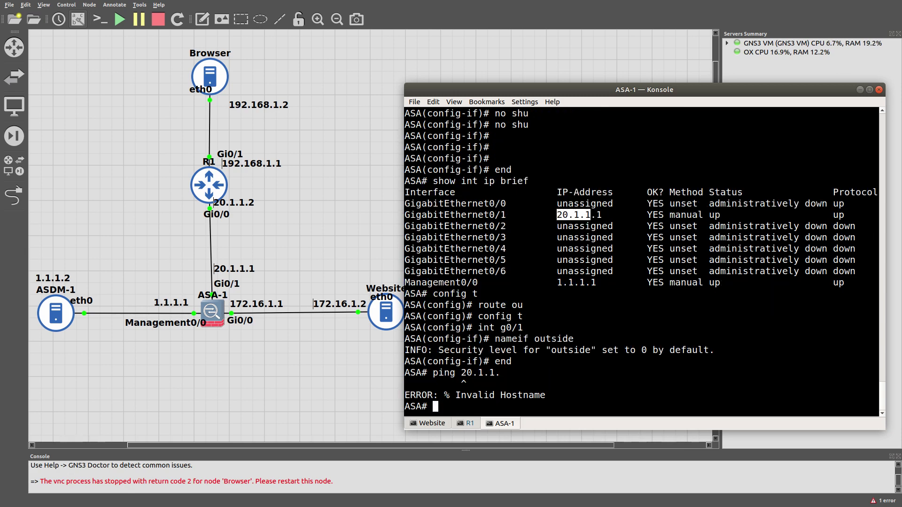
key(Up)
text(1)
key(Return)
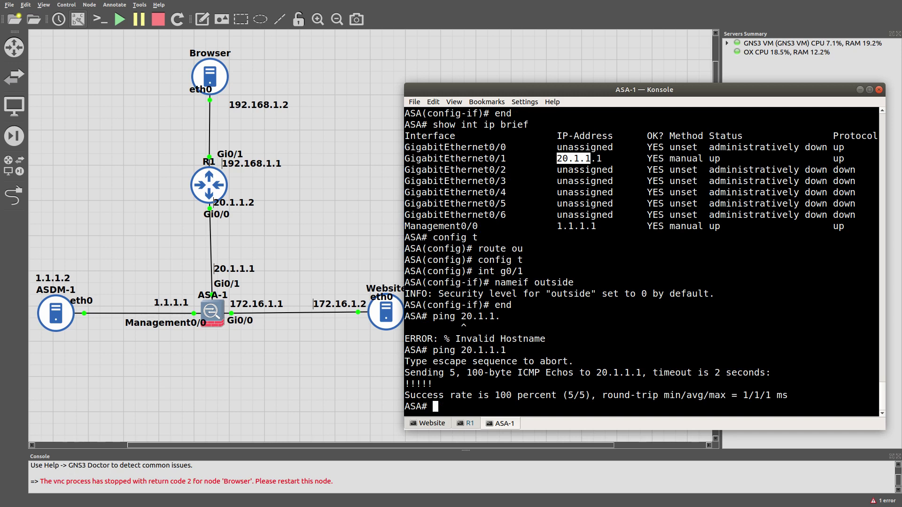
text(config t)
key(Return)
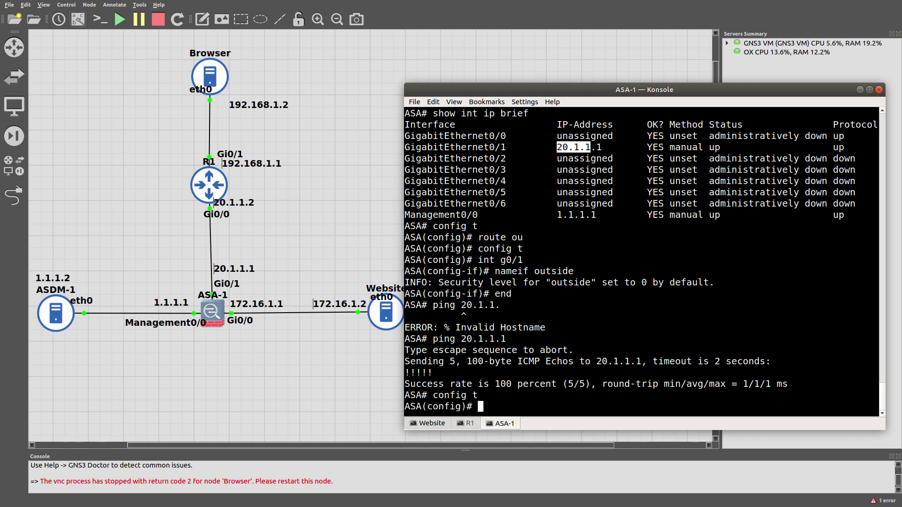
- Give interface Gi0/0 the address 172.16.1.1 255.255.255.0
text(int g0/0)
key(Return)
text(ip add)
key(Tab)
text(172.16.1.1 255.255.255.0)
key(Return)
text(no)
key(BackSpace)
text(a)
key(Return)
- Name Gi0/0 'inside' (security level 100), enable it with no shutdown, and exit
text(nameif inside)
key(Return)
text(no shu)
key(Return)
key(Up)
key(Return)
text(exit)
key(Return)
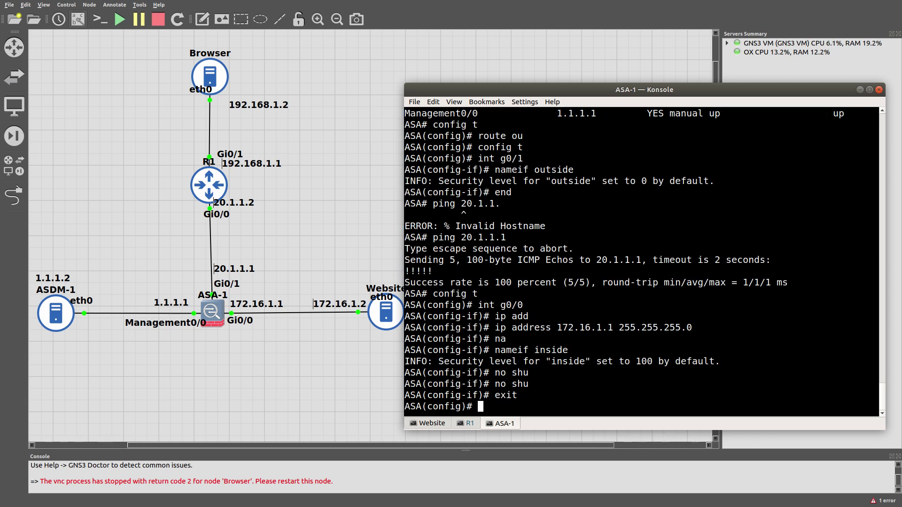
- Enable the ASA's HTTP server with http server enable
text(http)
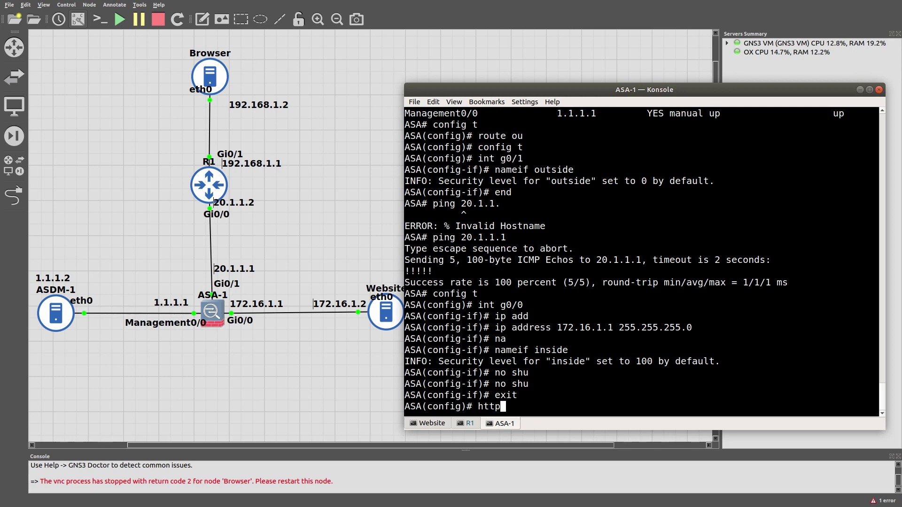
text( server ena)
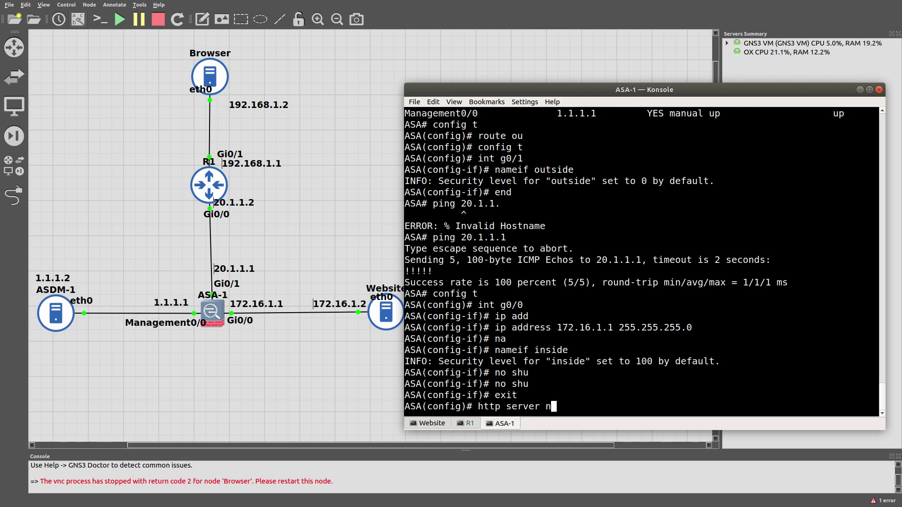
key(BackSpace)
key(BackSpace)
key(BackSpace)
text(enabl)
key(BackSpace)
key(BackSpace)
key(BackSpace)
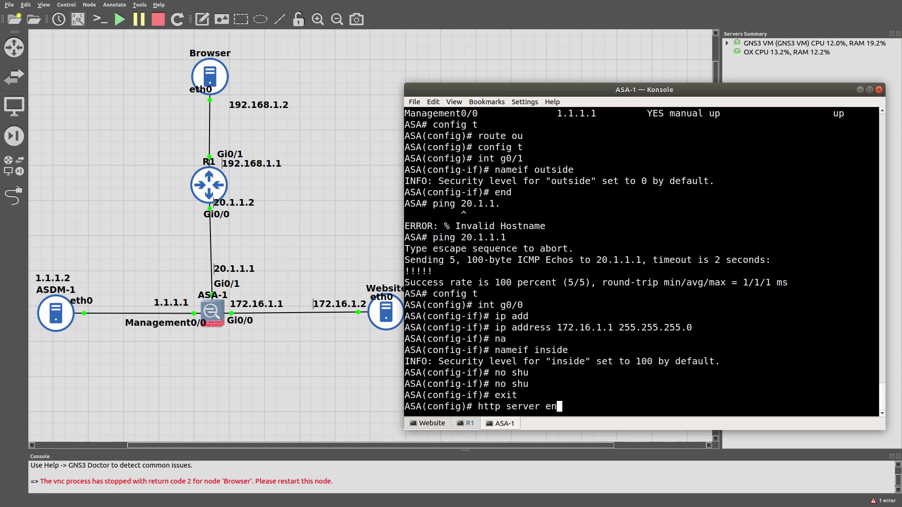
key(Tab)
key(Return)
- Allow HTTP access from 0.0.0.0 0.0.0.0 on the management interface
text(ht)
key(Tab)
text(manq)
key(Tab)
key(BackSpace)
key(Tab)
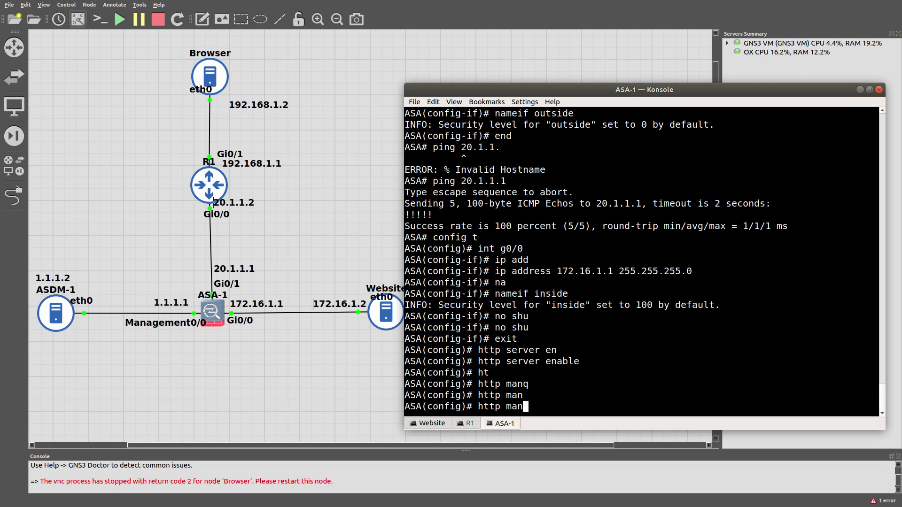
key(Tab)
key(BackSpace)
key(BackSpace)
key(Tab)
key(BackSpace)
text(0.0.0.0 .0.0.0.)
key(BackSpace)
key(BackSpace)
key(BackSpace)
key(BackSpace)
key(BackSpace)
key(BackSpace)
key(BackSpace)
text(0.0.0.0 ma)
key(Tab)
key(Return)
- Set management-access to the management interface
text(mana)
key(Tab)
text(ma)
key(Tab)
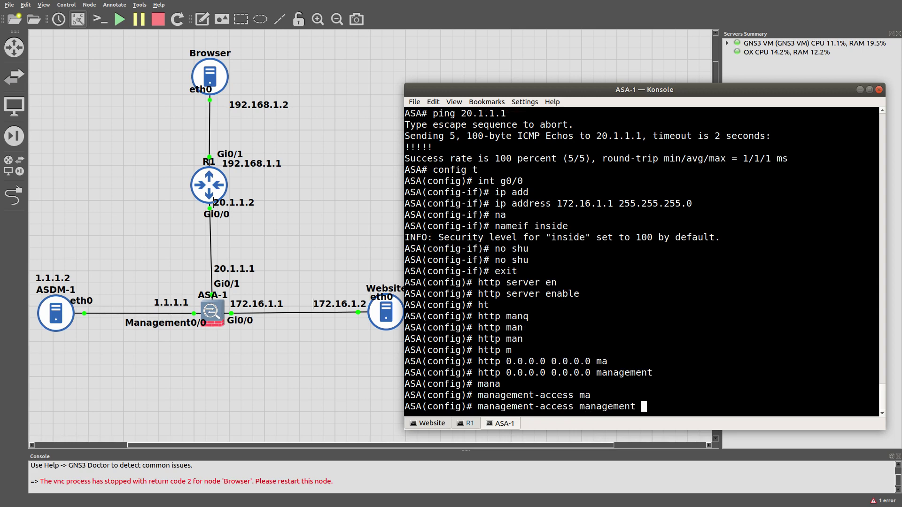
key(Return)
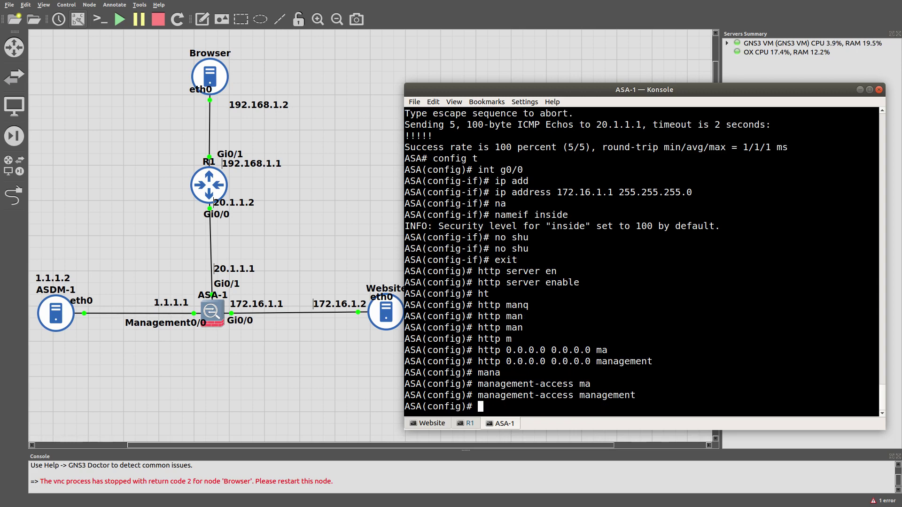
- Exit configuration mode and save the ASA configuration with wr
text(end)
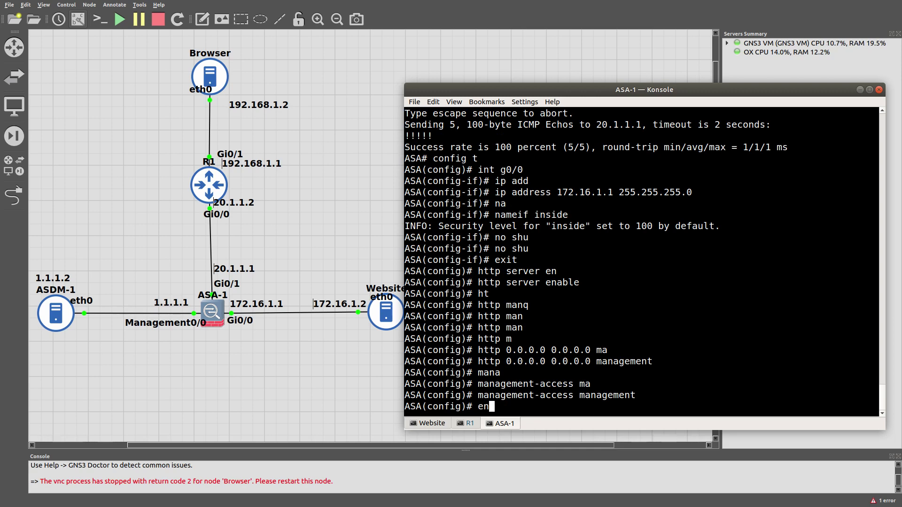
key(Return)
text(wr)
key(Return)
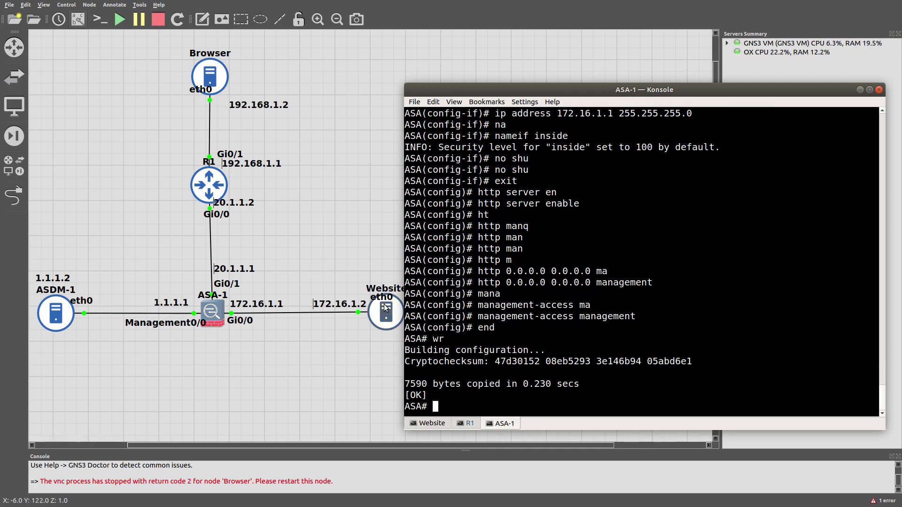
- Set the Website host's eth0 to 172.16.1.2 netmask 255.255.255.0
click(431, 425)
text(ifconfig)
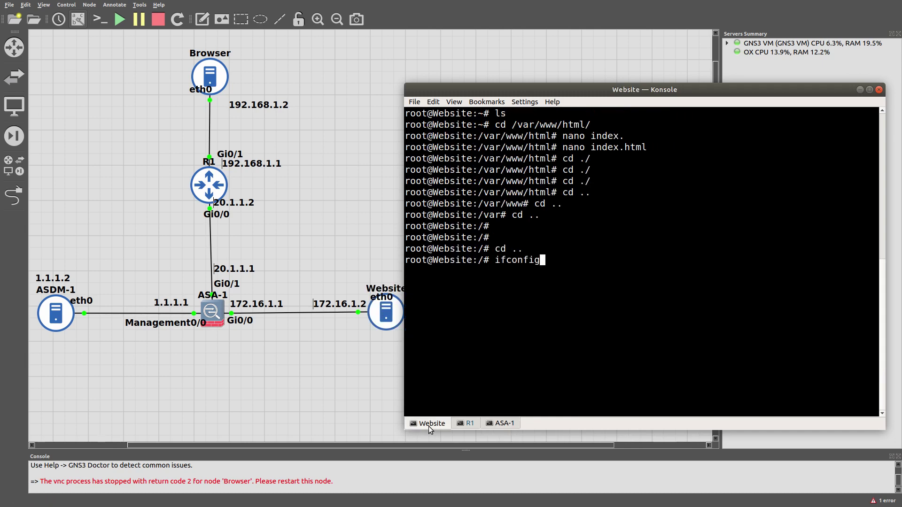
text( eth0 172.16.1.2 25)
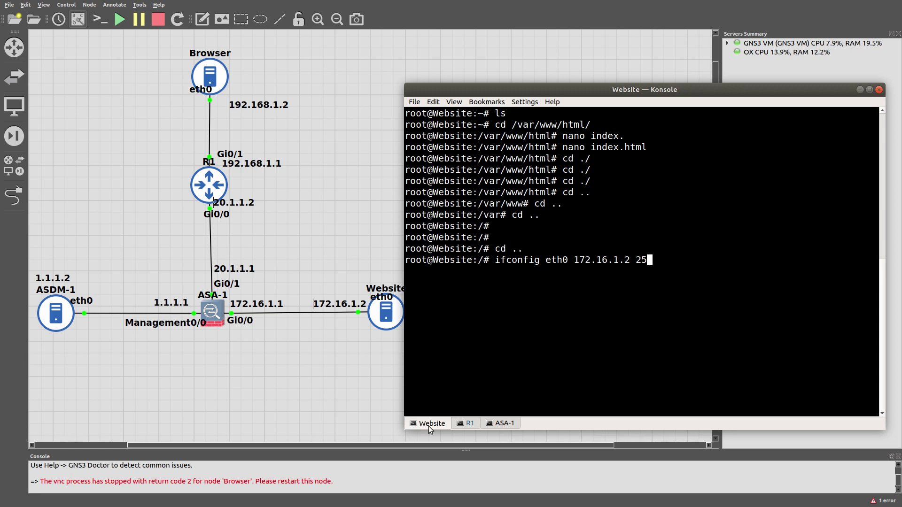
text(5.255.255.0)
key(Return)
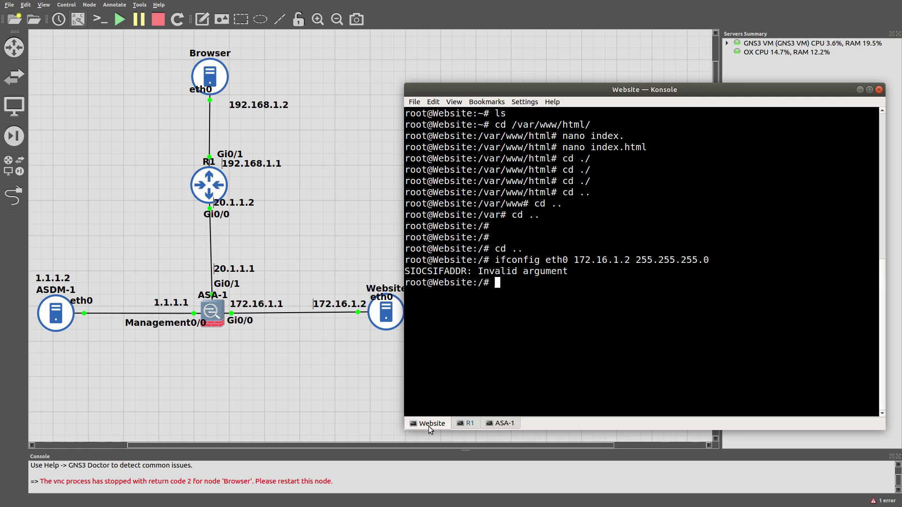
key(Up)
key(Left)
key(Left)
key(Left)
key(Left)
key(Left)
key(Left)
key(Left)
key(Left)
key(Left)
key(Left)
key(Left)
key(Left)
key(Left)
text(netmask)
key(Return)
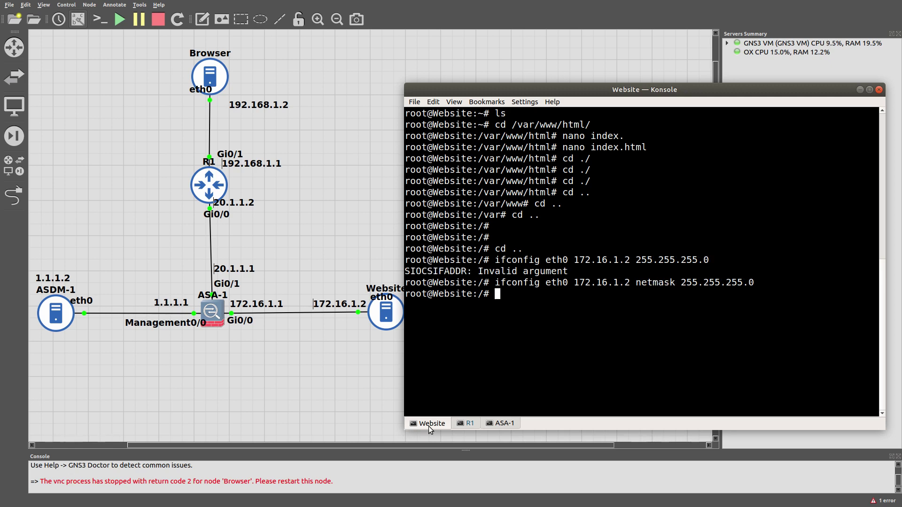
- Add default gateway 172.16.1.1 and confirm a ping to 172.16.1.1 replies
text(route add default gw )
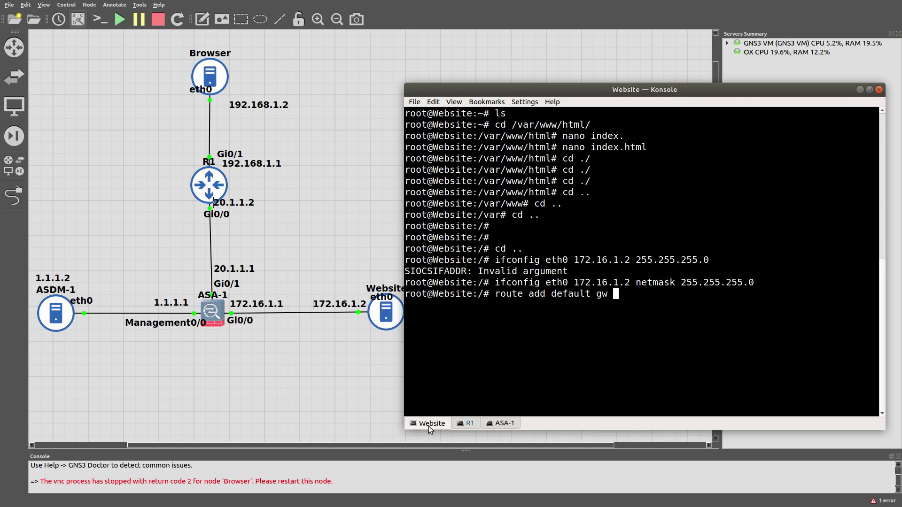
text(172.16.1.1)
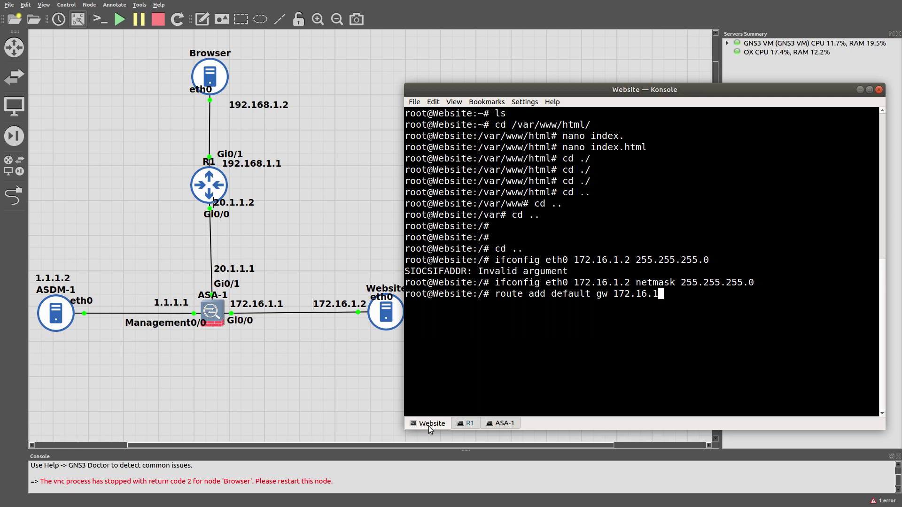
key(Return)
text(p)
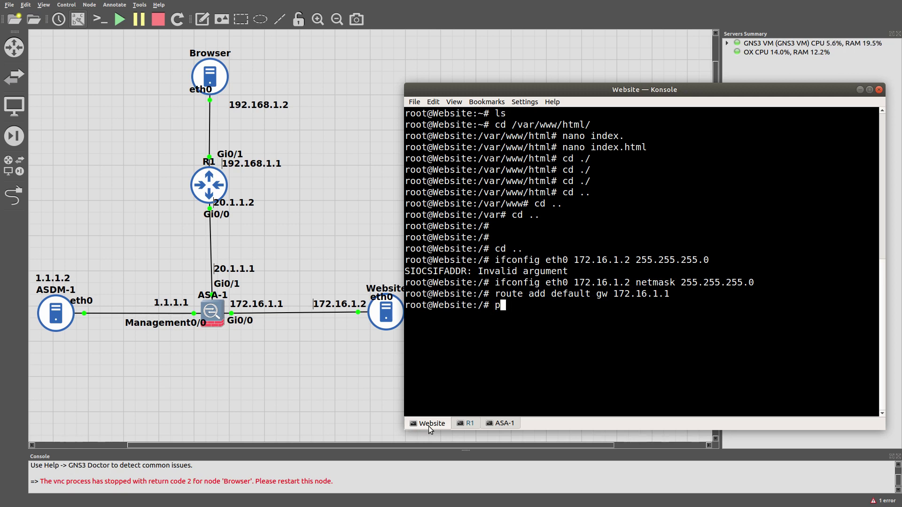
text(ing 172.16.1.1)
key(Return)
key(ctrl+c)
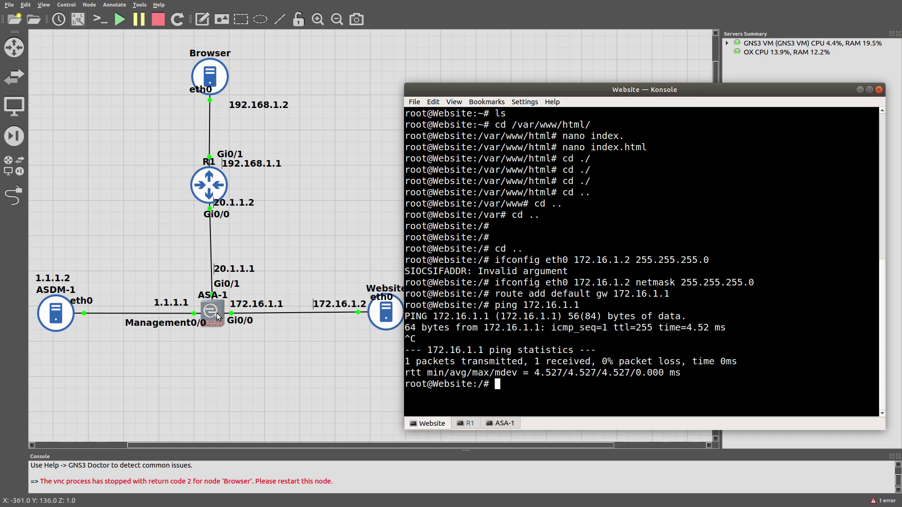
- Open the Browser node's desktop and launch a terminal
double_click(210, 75)
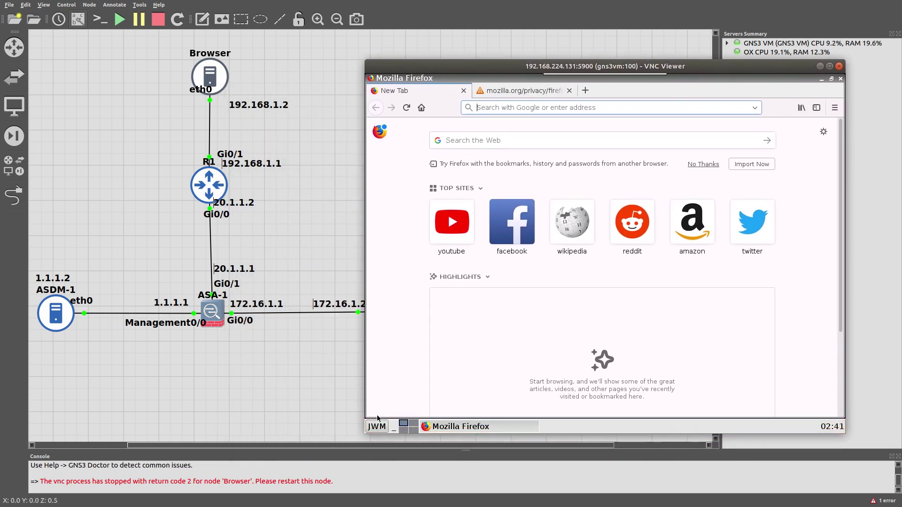
click(376, 425)
click(391, 371)
click(377, 425)
click(389, 370)
- Set the Browser host's eth0 to 192.168.1.2 netmask 255.255.255.0
text(ifo)
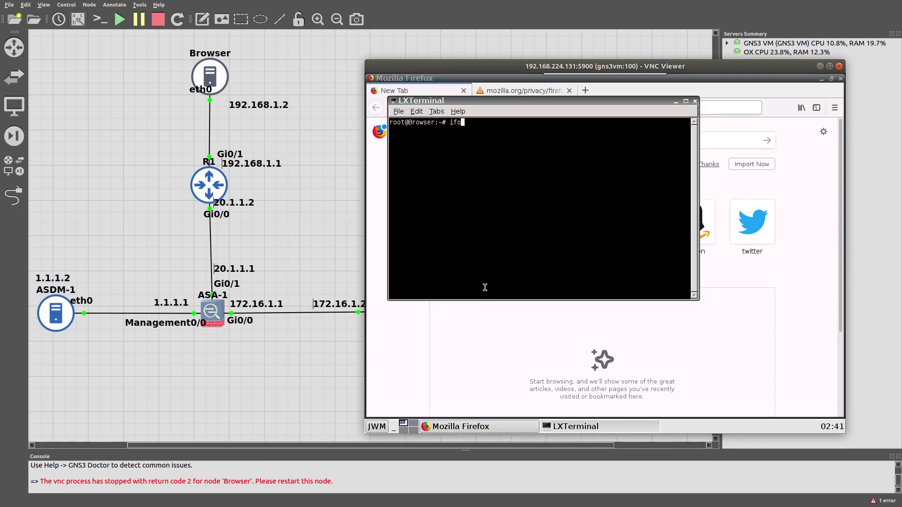
text(cnonfig et)
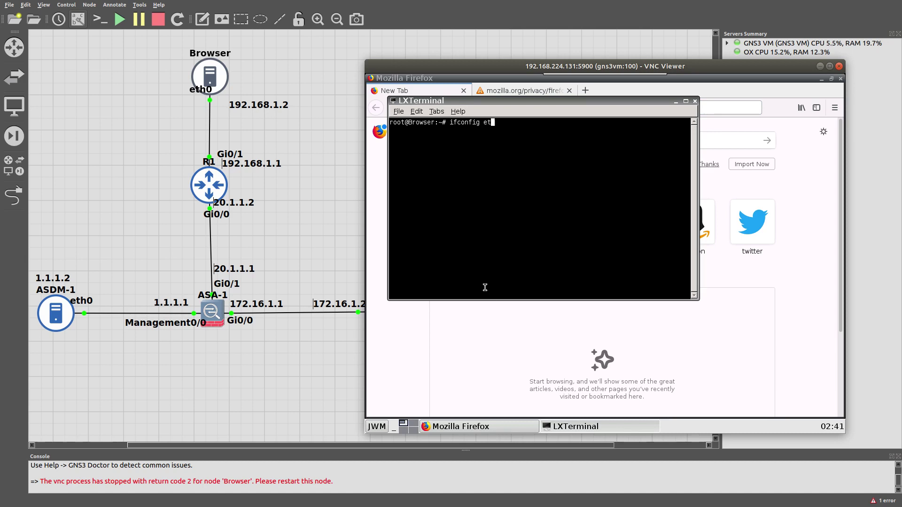
text(h0 192.168.1.2 netmadks)
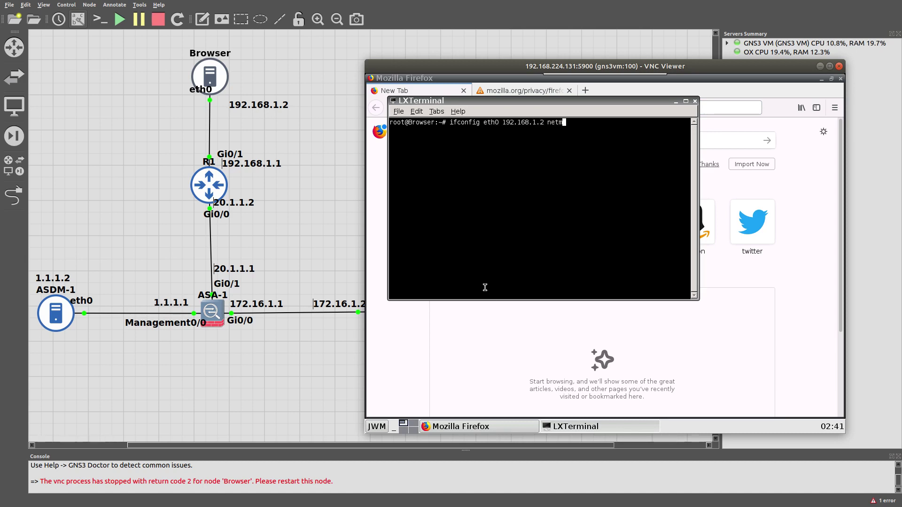
key(BackSpace)
key(BackSpace)
key(BackSpace)
text(sk 255.32)
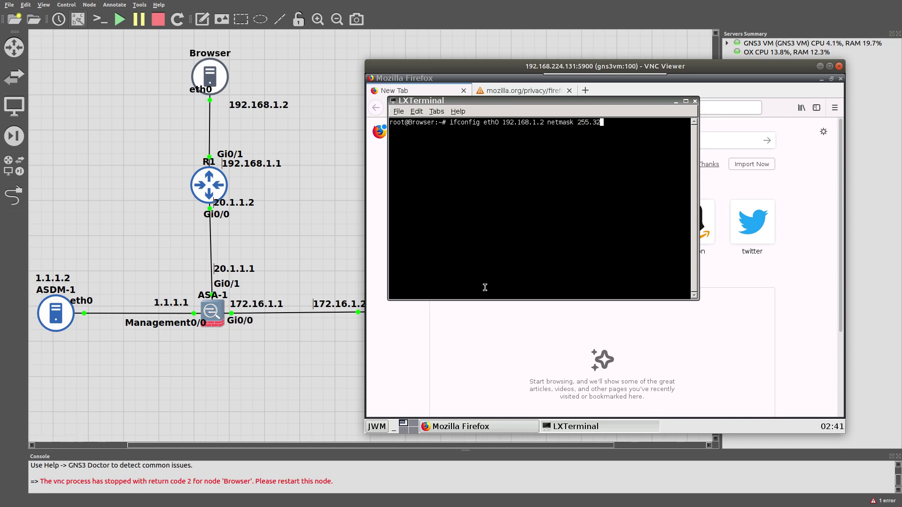
key(BackSpace)
key(BackSpace)
text(255.255.0)
key(Return)
- Add default gateway 192.168.1.1 and verify it with a ping to 192.168.1.1
text(rout)
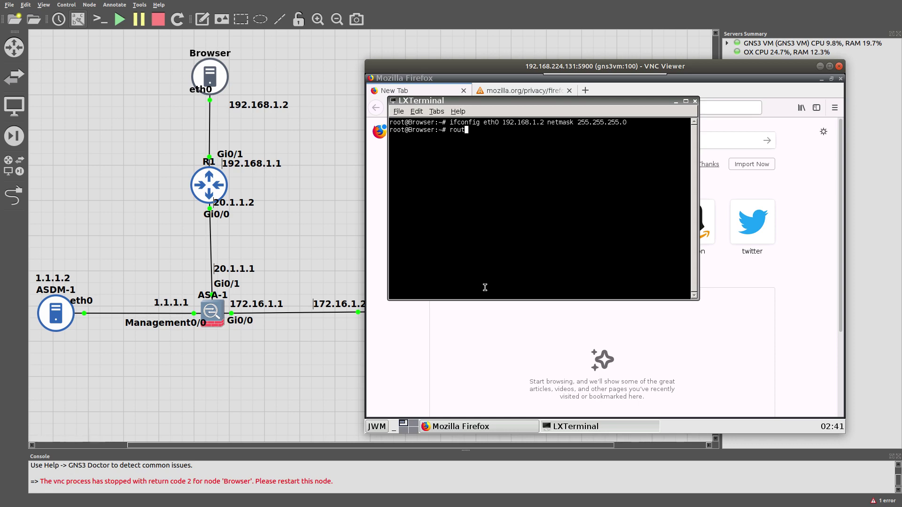
text(e add default gw 192.168.1.1)
key(Return)
text(ping )
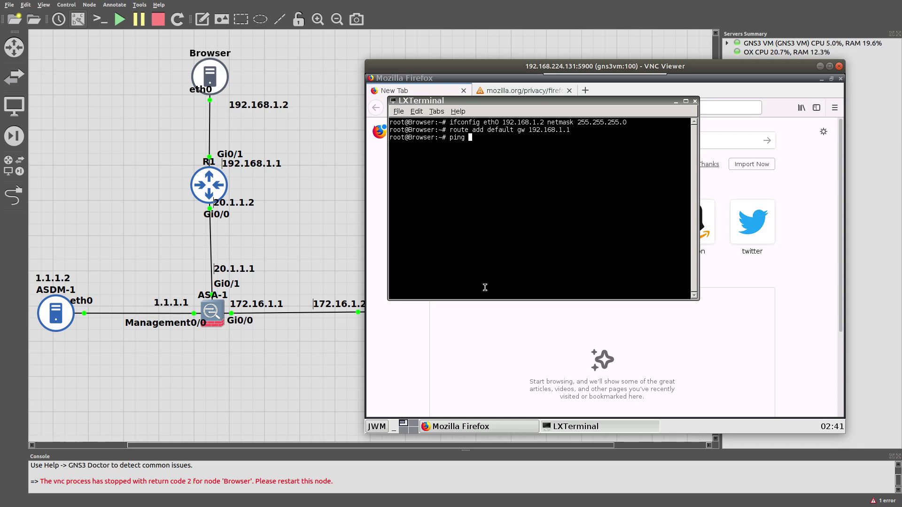
text(192.168.1.1)
key(Return)
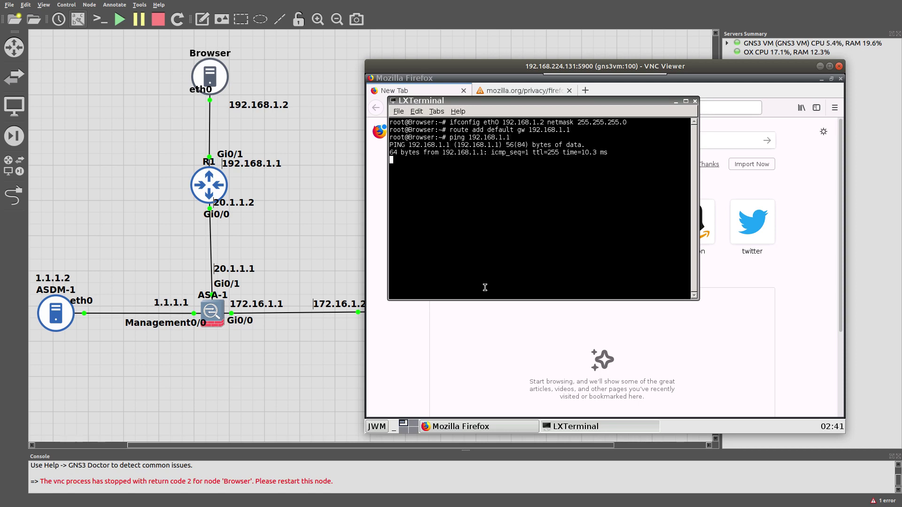
key(ctrl+c)
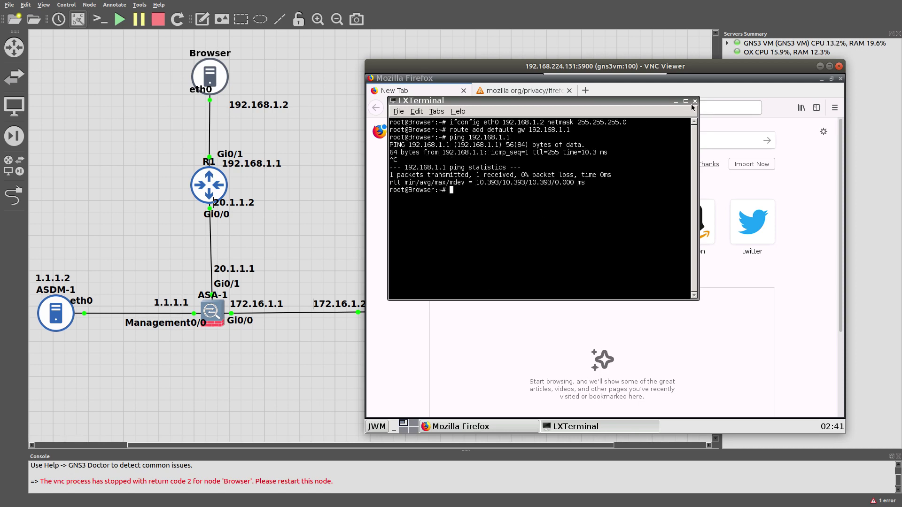
- Open a fresh terminal on the Browser host and ping 20.1.1.2 successfully
click(694, 101)
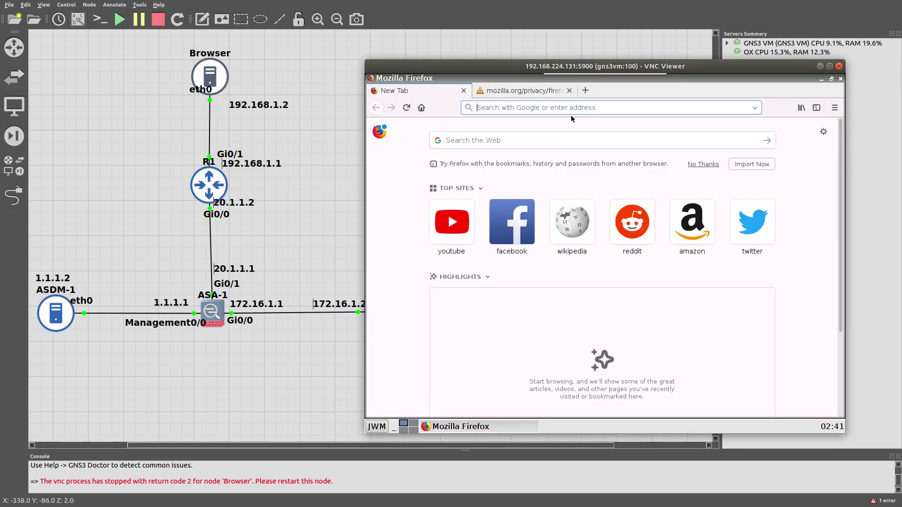
click(366, 424)
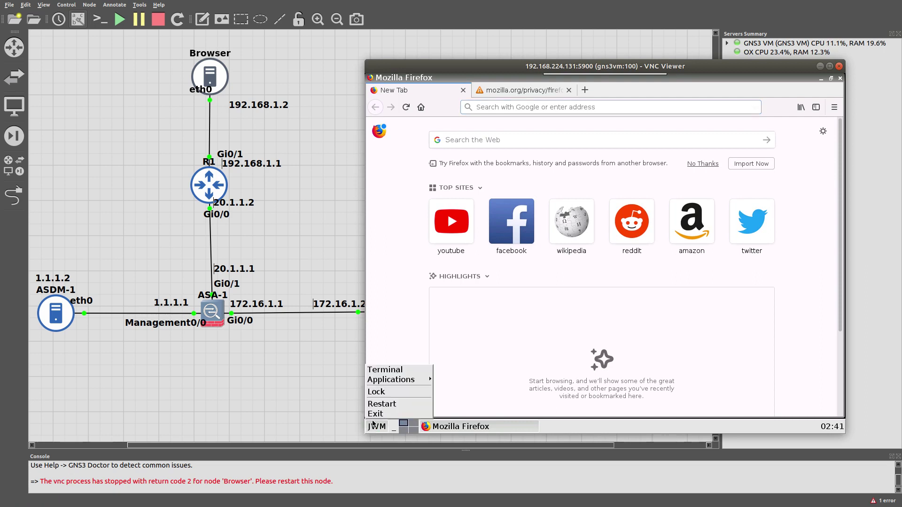
click(397, 369)
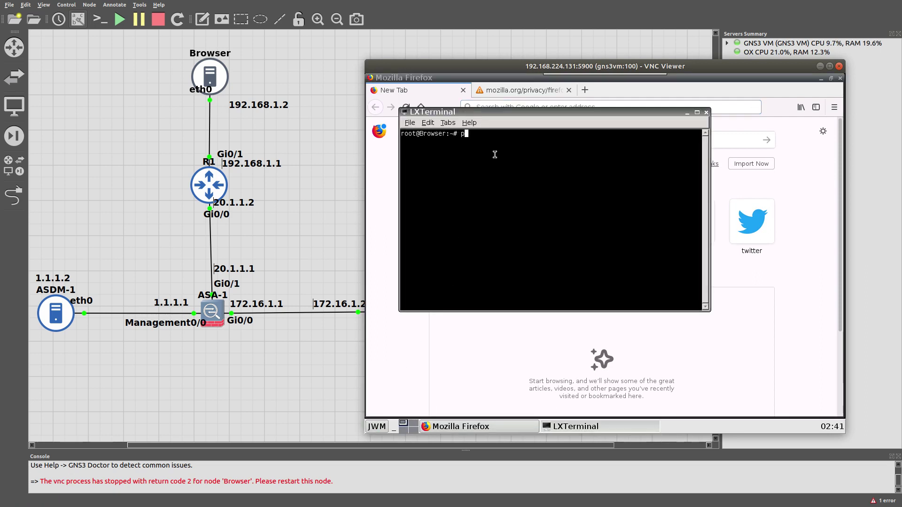
text(pn)
text(g 19)
text(.1.1)
text(.2)
key(Return)
key(Up)
key(ctrl+c)
- Start a ping to 20.1.1.1 and bring the Website console window forward
key(Up)
key(BackSpace)
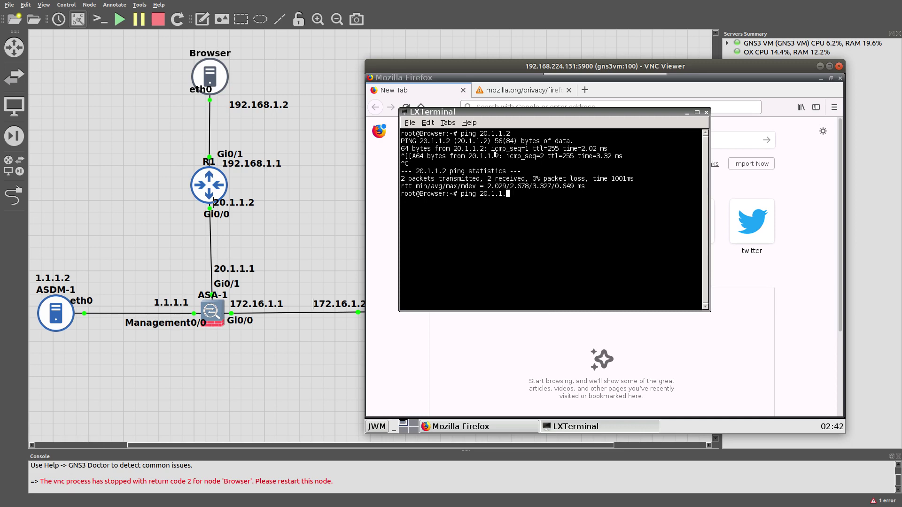
text(1)
key(Return)
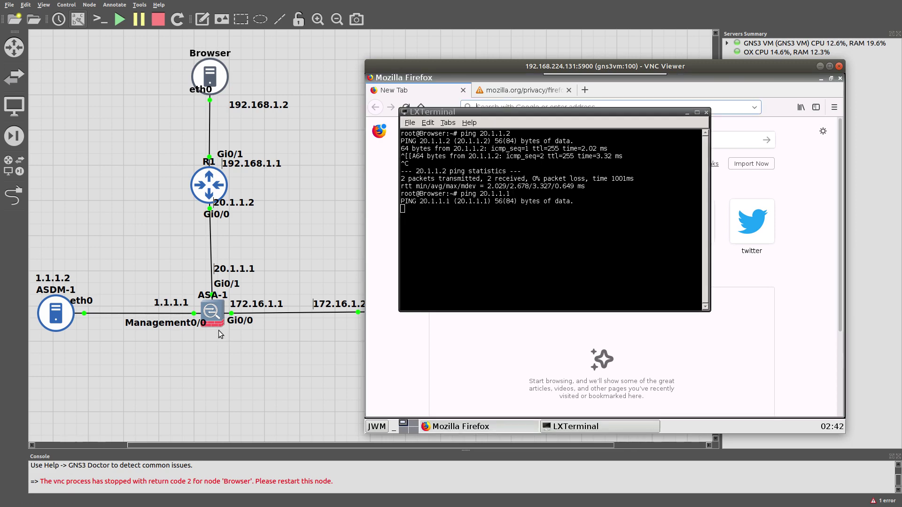
key(alt+Tab)
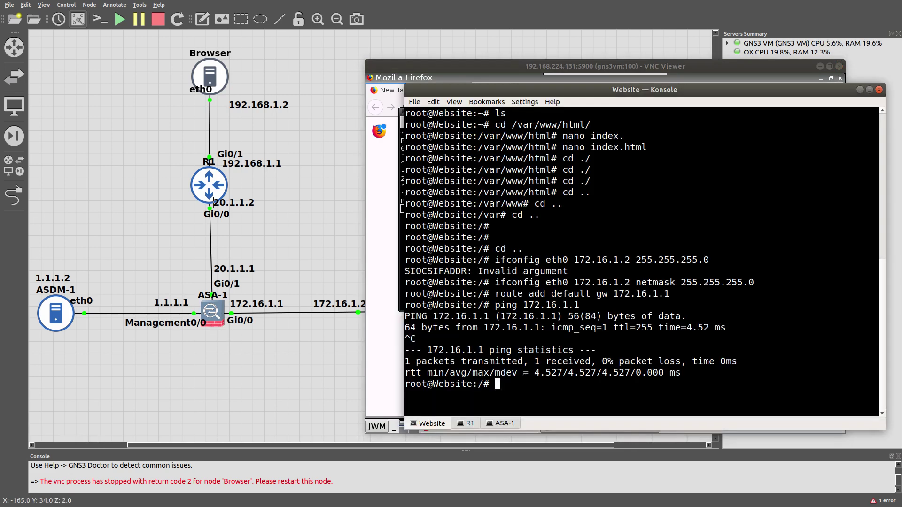
- Add an ASA-1 default route 0.0.0.0 0.0.0.0 out the outside interface via 20.1.1.2
click(501, 423)
text(config t)
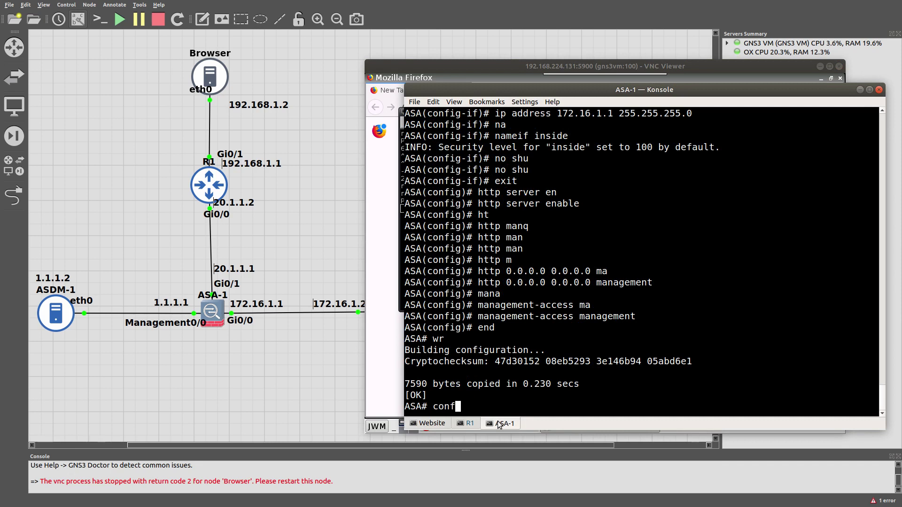
key(Return)
text(rou)
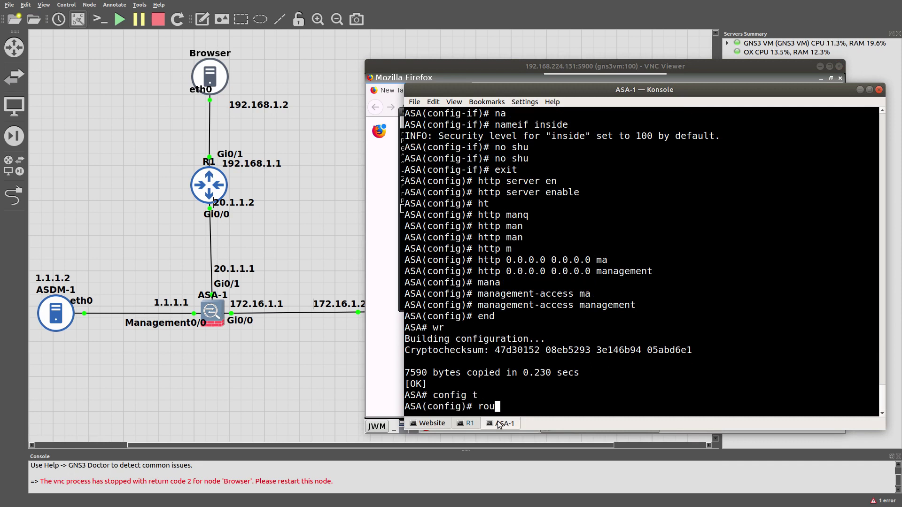
key(Tab)
text(ou)
key(Tab)
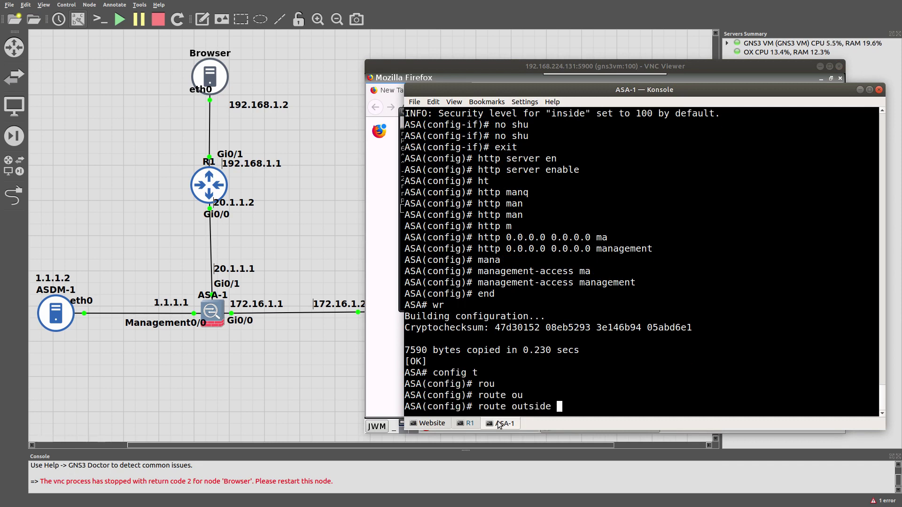
text(0.0.0.0 0.0.0.0 20.1.1.2)
key(Return)
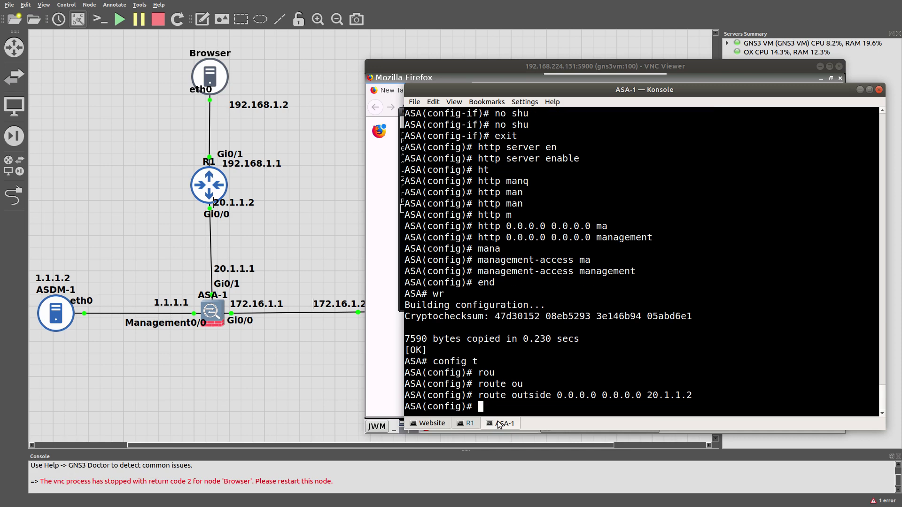
- Confirm the Browser host's ping to 20.1.1.1 now gets replies, then stop it
click(426, 423)
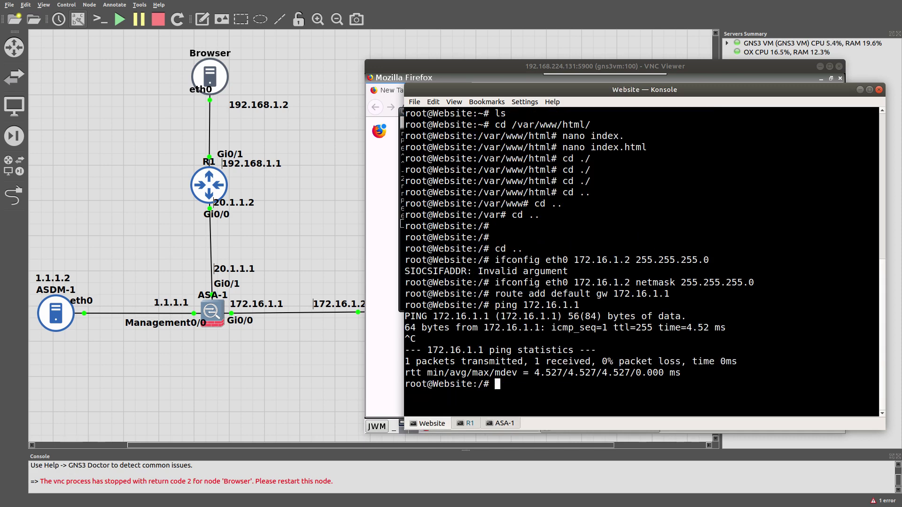
click(439, 66)
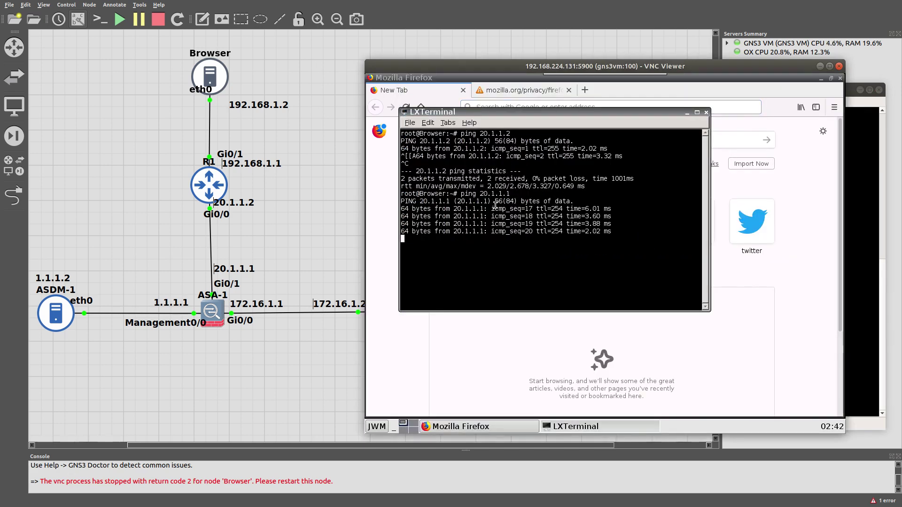
drag(676, 239, 437, 209)
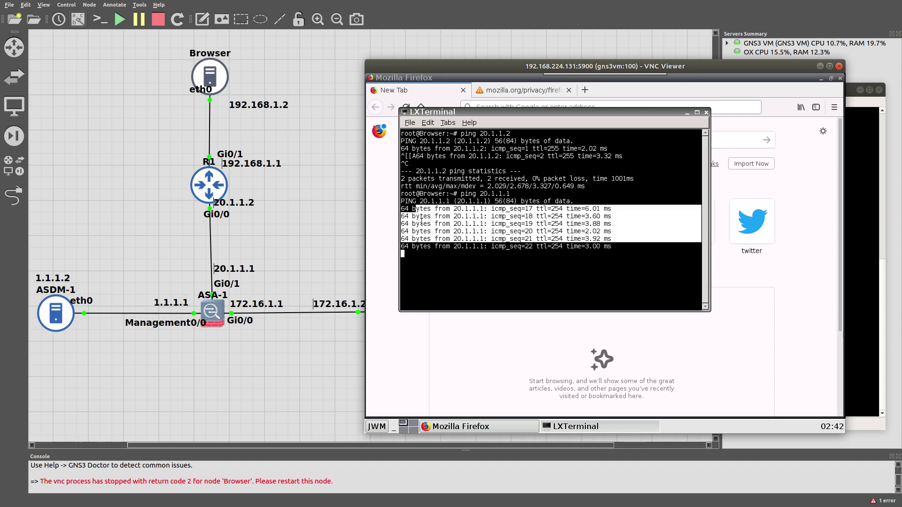
click(435, 233)
key(ctrl+c)
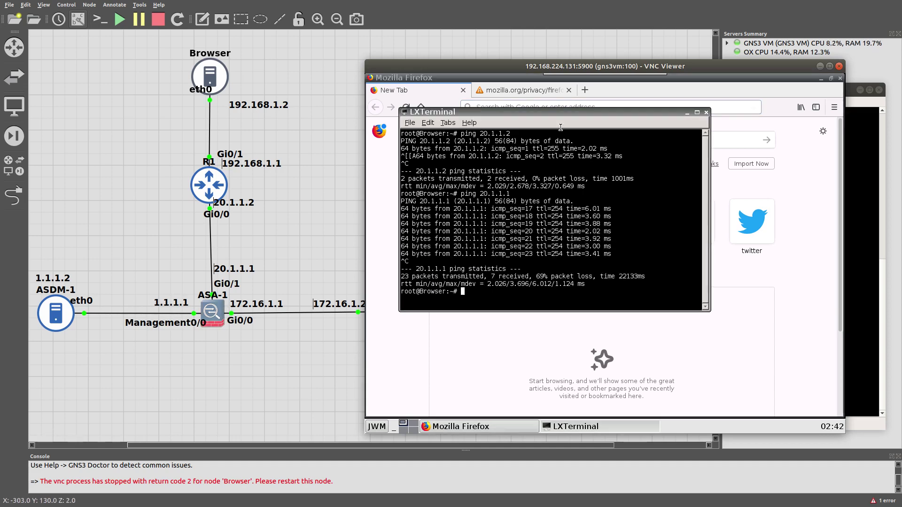
drag(800, 86, 784, 45)
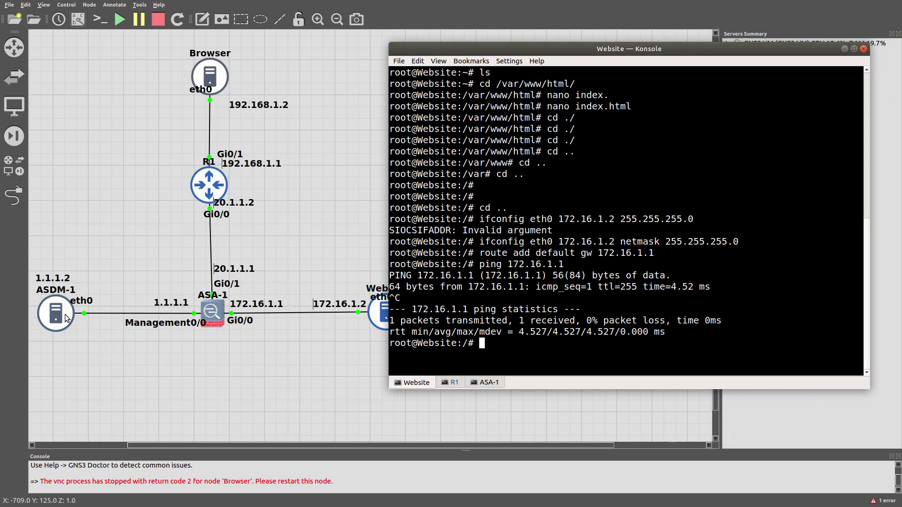
- Open a terminal on ASDM-1 and set eth0 to 1.1.1.2 netmask 255.255.255.0
double_click(66, 315)
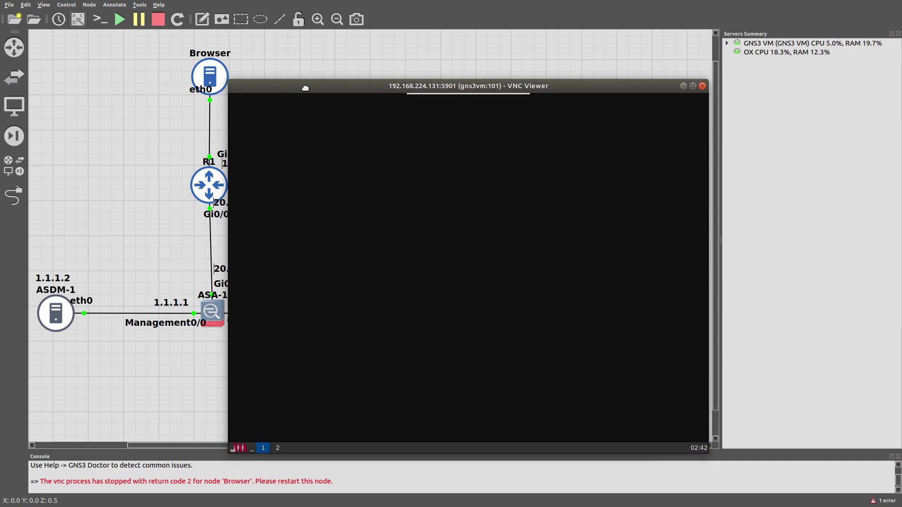
click(324, 431)
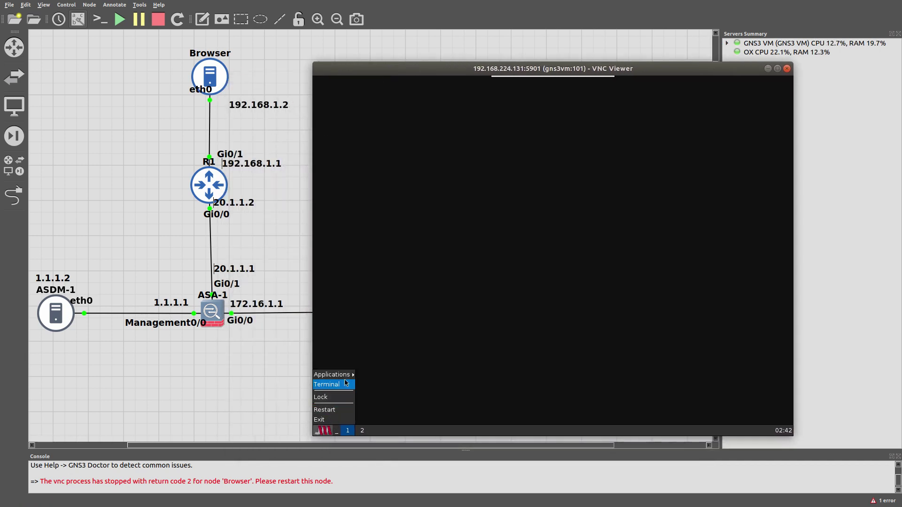
click(331, 385)
text(e)
text(i)
key(BackSpace)
key(BackSpace)
text(ifconfig)
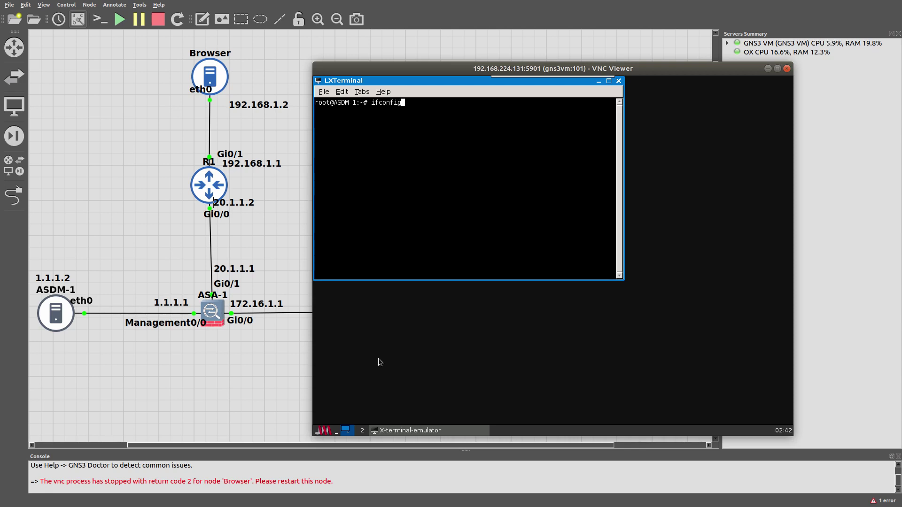
text( eth0 1.1.1.2 netmask 255.255.255.0)
key(Return)
- Add default gateway 1.1.1.1 and confirm a ping to 1.1.1.1 succeeds
text(route add default gw)
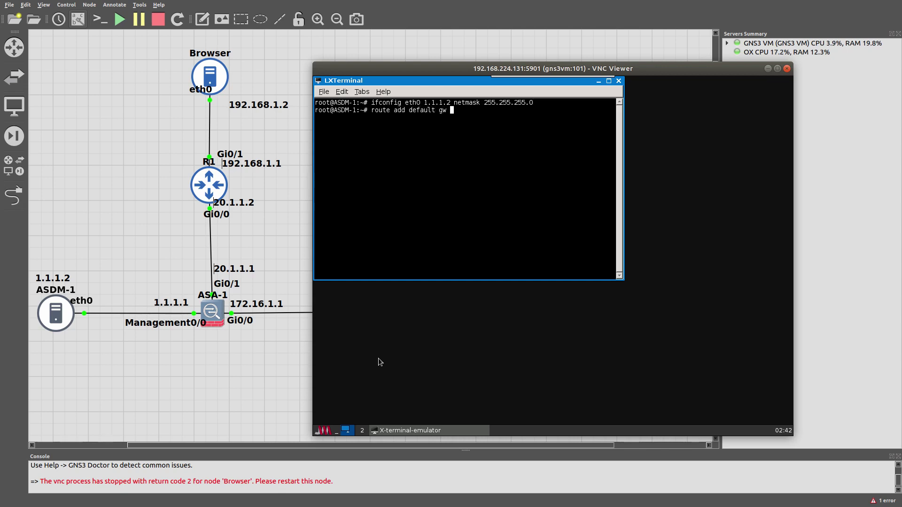
text( 1.1.1.1)
key(Return)
text(ping 1.1.1.1)
key(Return)
key(ctrl+c)
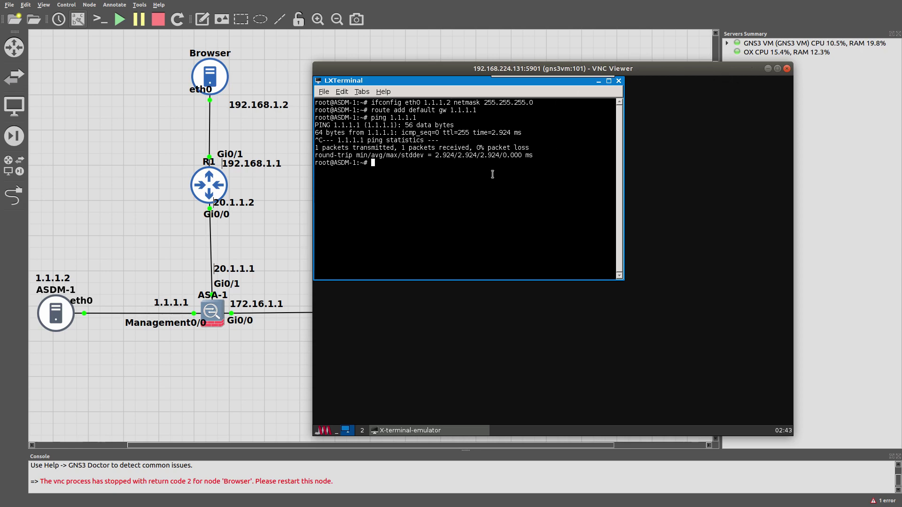
- Launch ASDM Launcher, connect to 1.1.1.1, and accept the certificate, signature and shortcut warnings
click(323, 431)
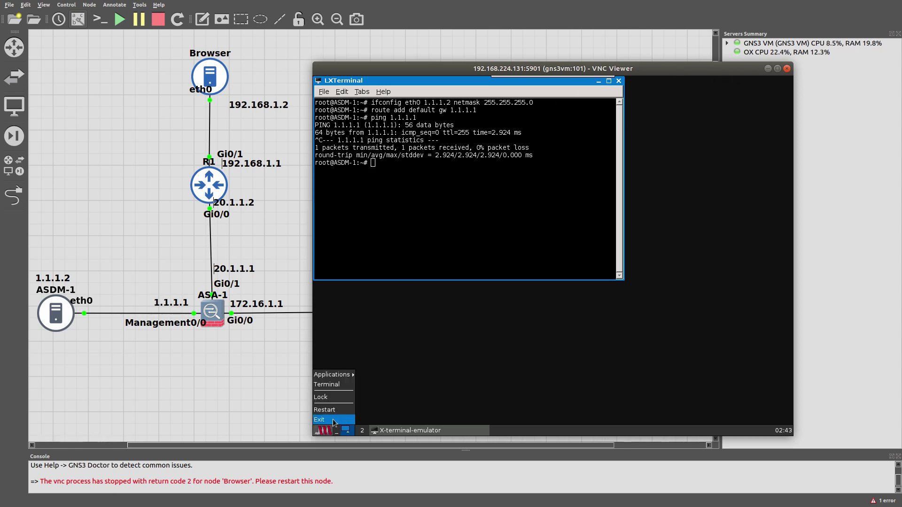
click(373, 375)
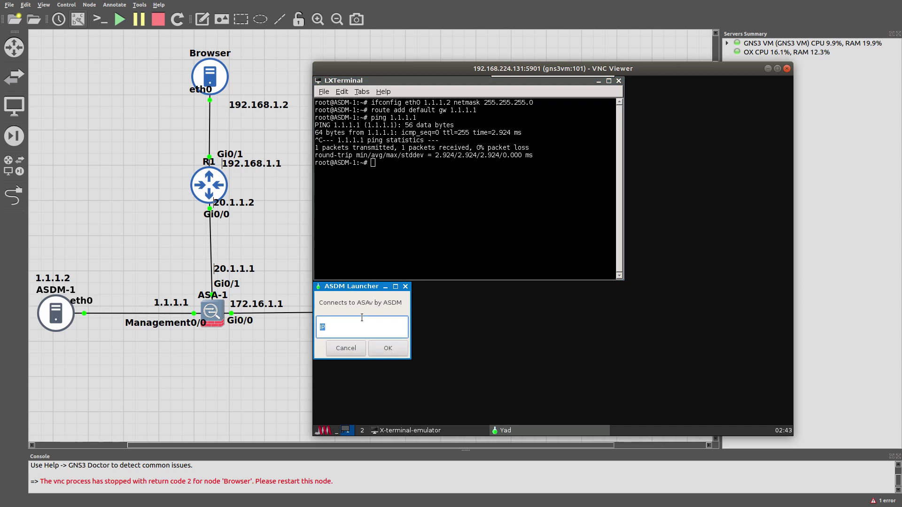
text(1.1.1.1)
key(Return)
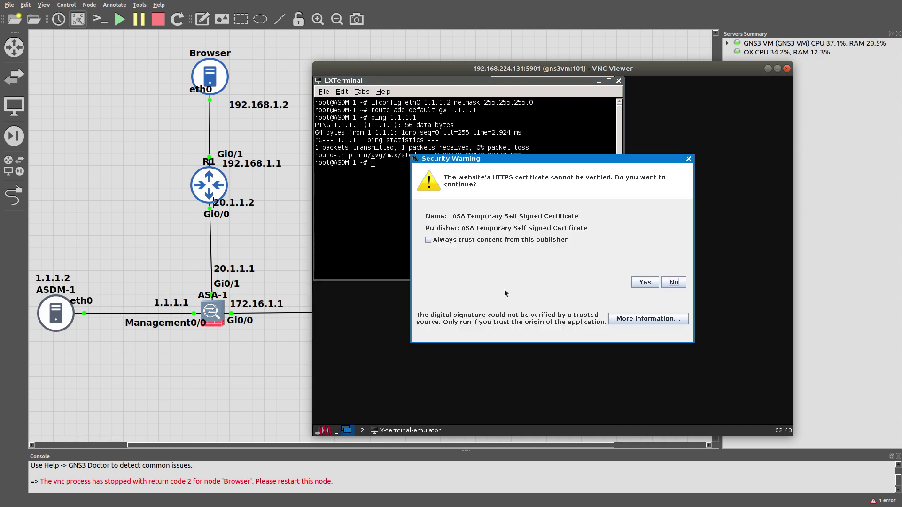
click(638, 283)
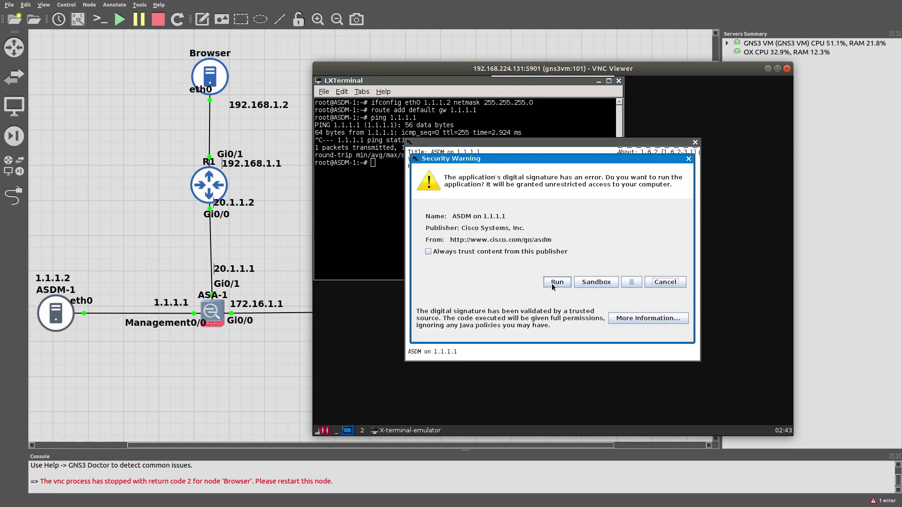
click(557, 282)
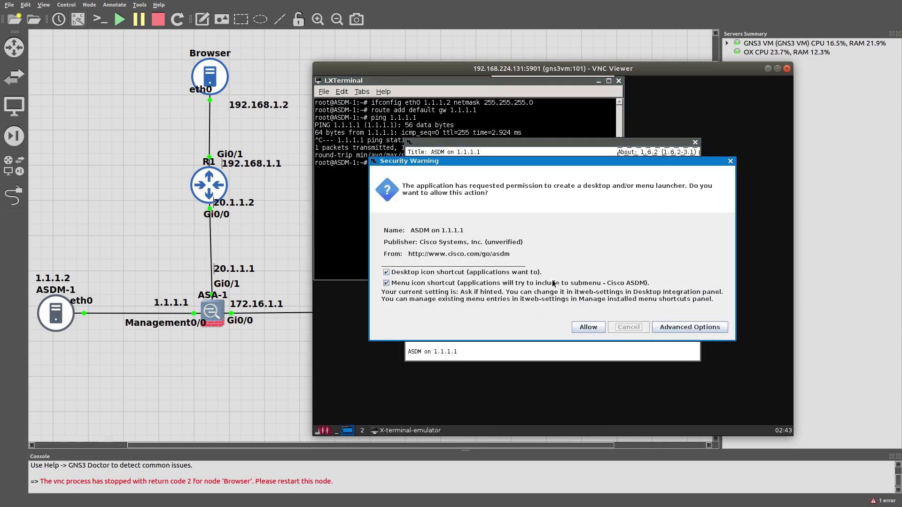
click(585, 330)
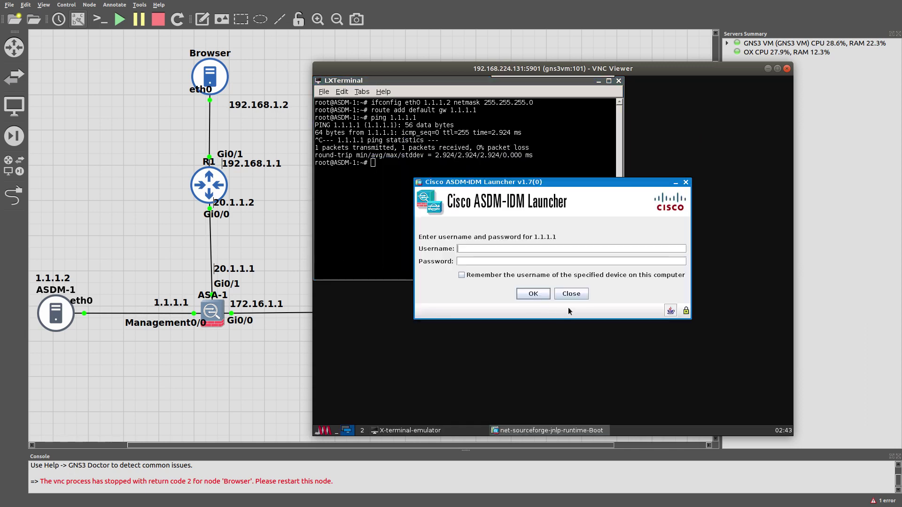
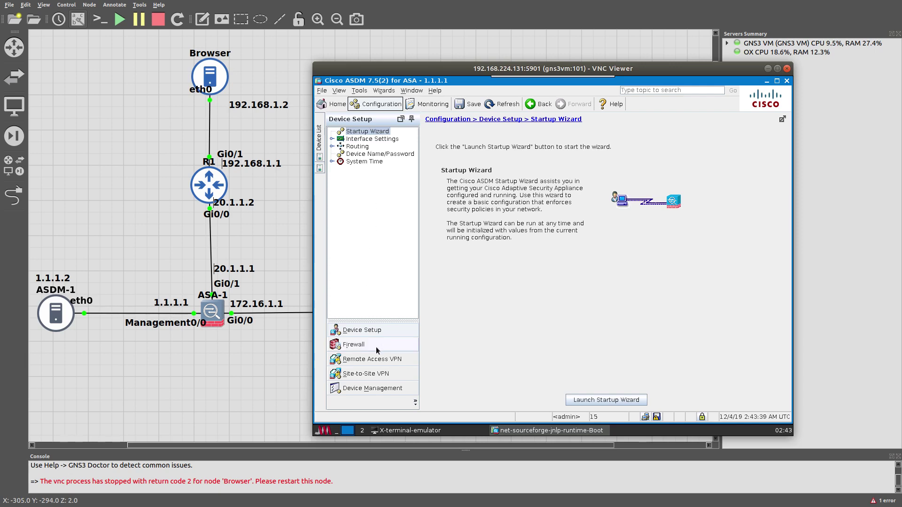
- Enable Allow Access for the outside interface under Clientless SSL VPN Connection Profiles and apply it
click(374, 361)
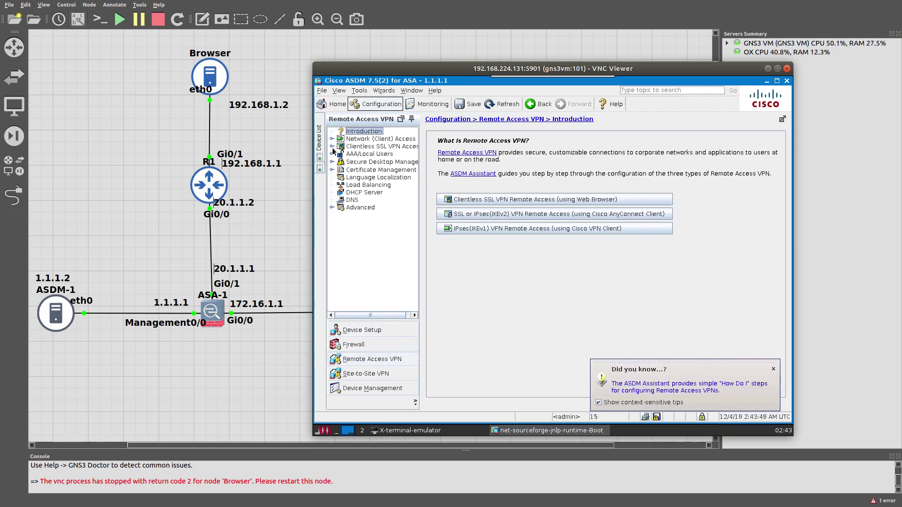
click(334, 147)
click(368, 155)
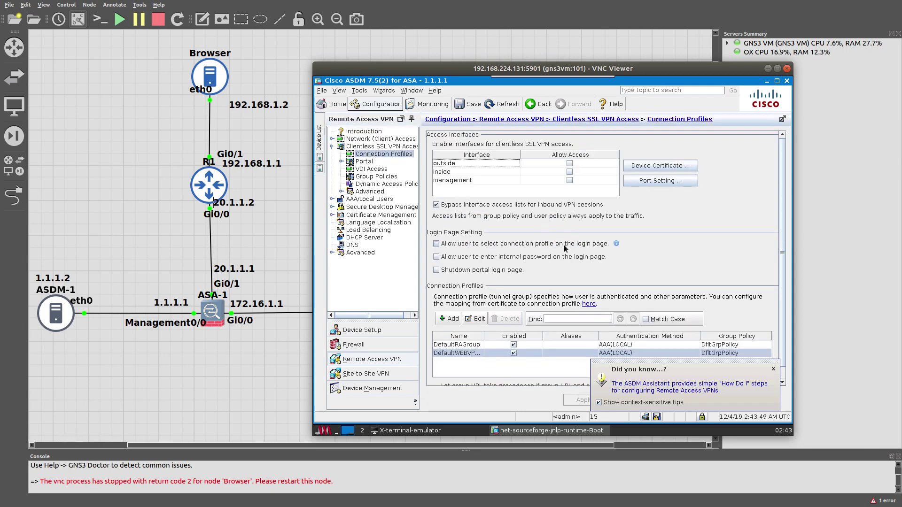
click(570, 163)
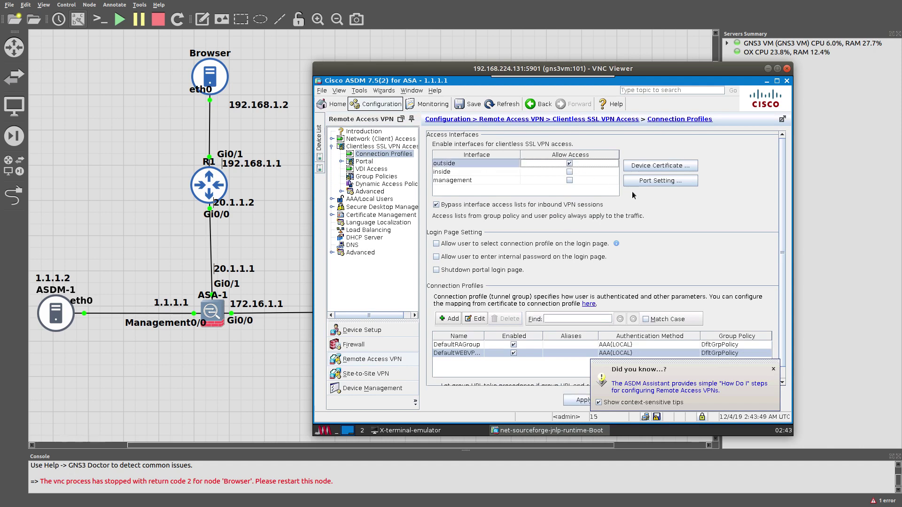
click(773, 369)
click(583, 399)
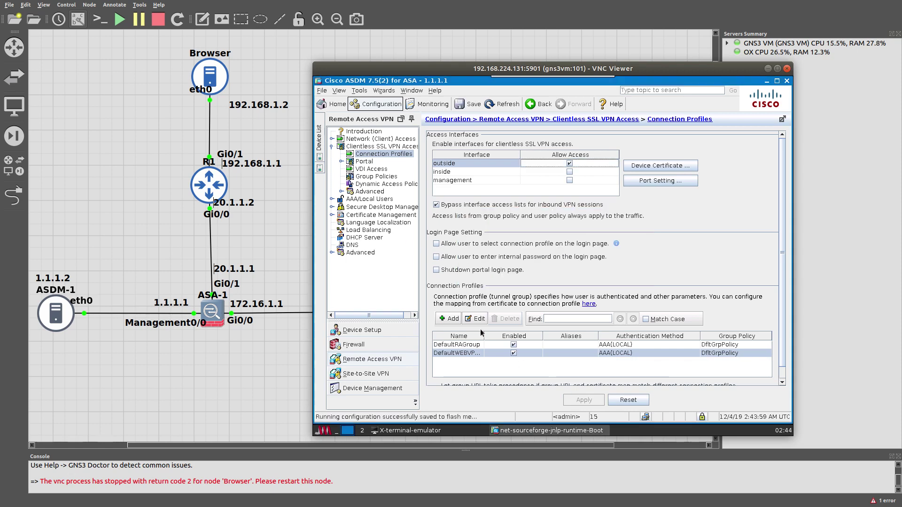
- Add a new clientless connection profile and name it Clientless-profile
click(450, 319)
drag(532, 97, 452, 98)
key(BackSpace)
text(Co)
key(BackSpace)
text(loe)
key(BackSpace)
key(BackSpace)
key(BackSpace)
text(lientless-p)
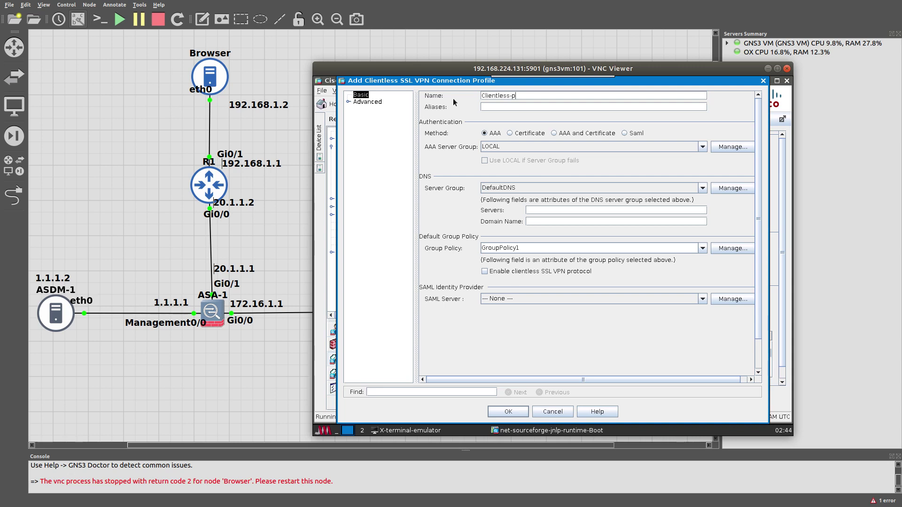
text(rofile)
- Keep LOCAL as the AAA server group, reviewing and cancelling the server group management dialog
click(501, 145)
click(500, 145)
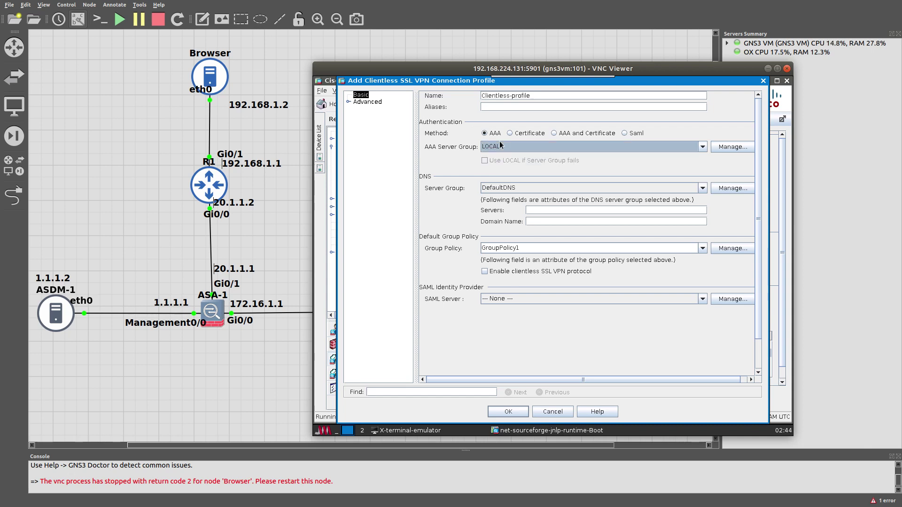
click(741, 146)
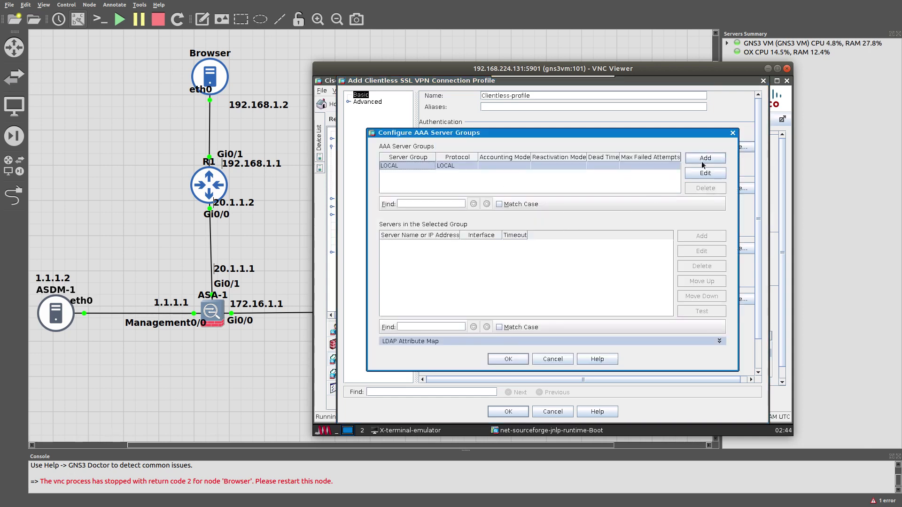
click(570, 358)
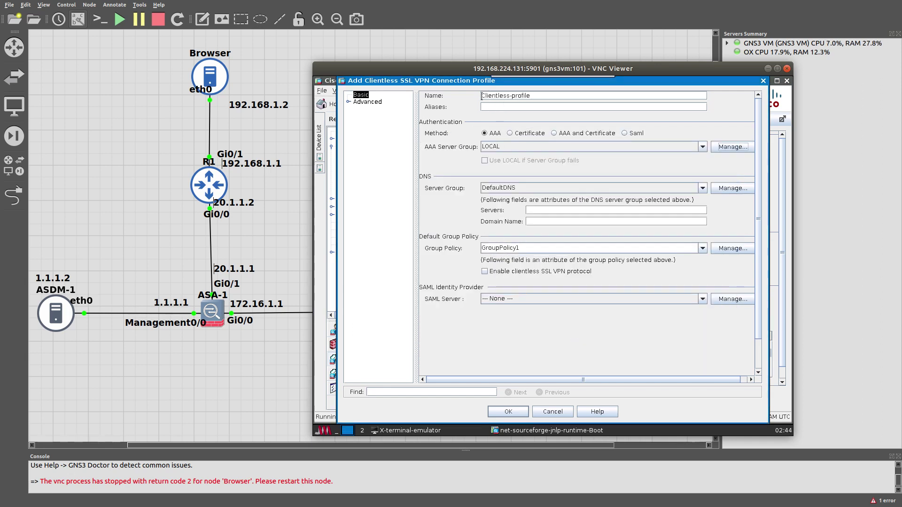
triple_click(541, 95)
triple_click(535, 94)
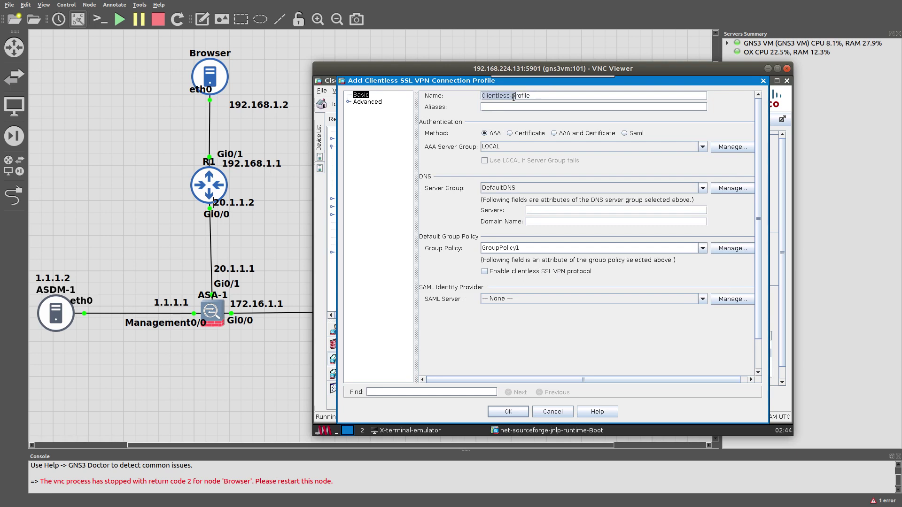
triple_click(523, 95)
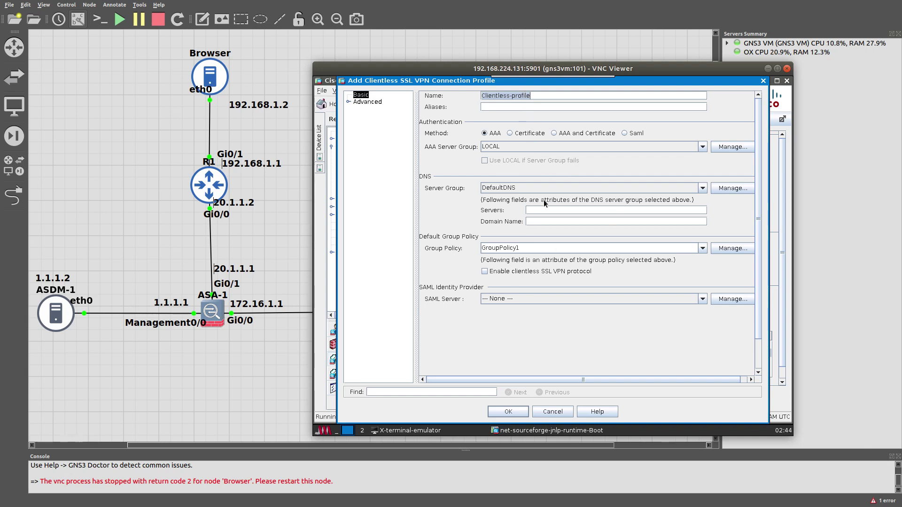
drag(525, 245, 485, 243)
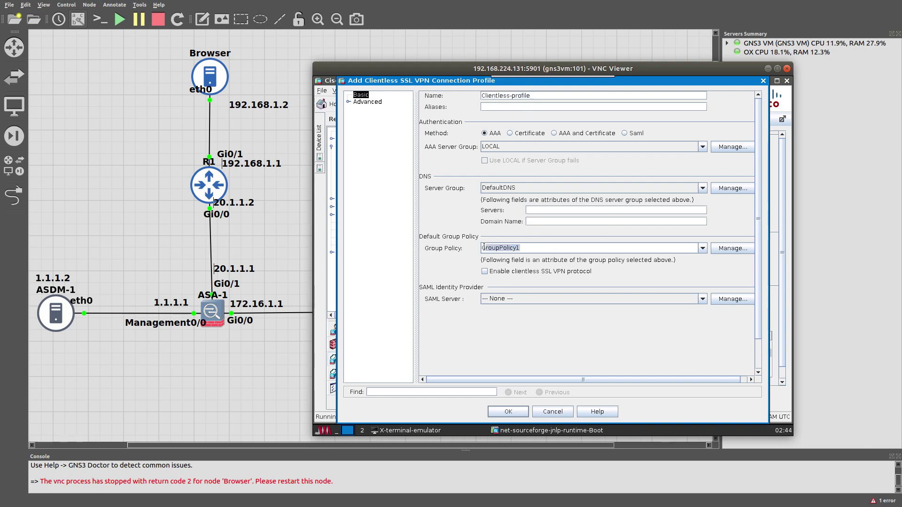
- Add a new internal group policy named Clientless-group from the group policy management dialog
click(726, 249)
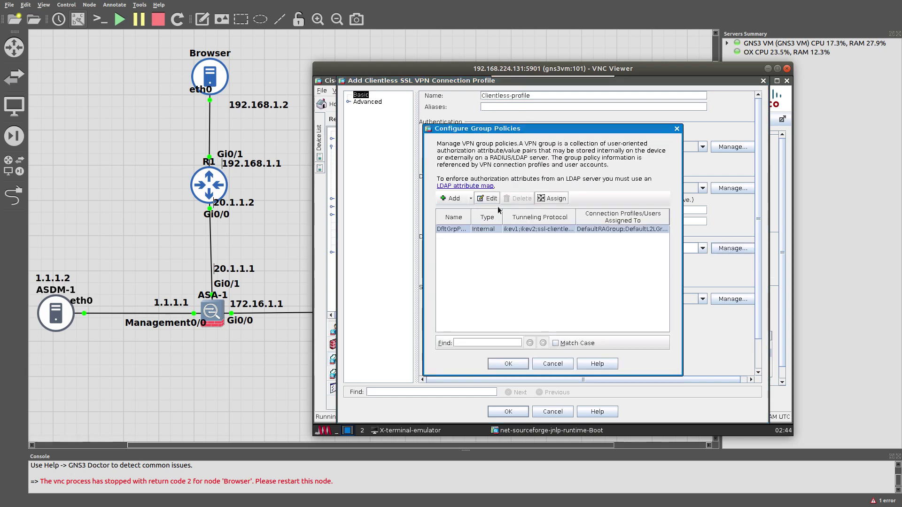
click(458, 201)
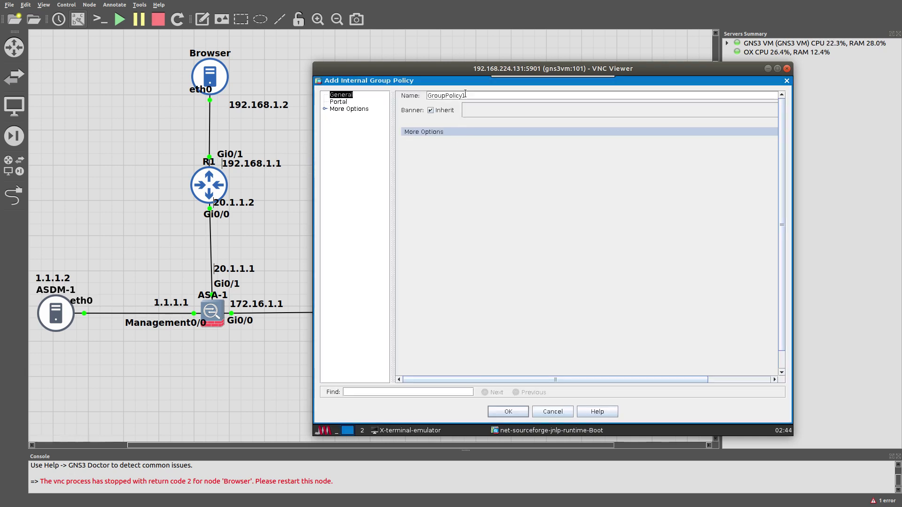
double_click(435, 96)
text(Clientless-gr)
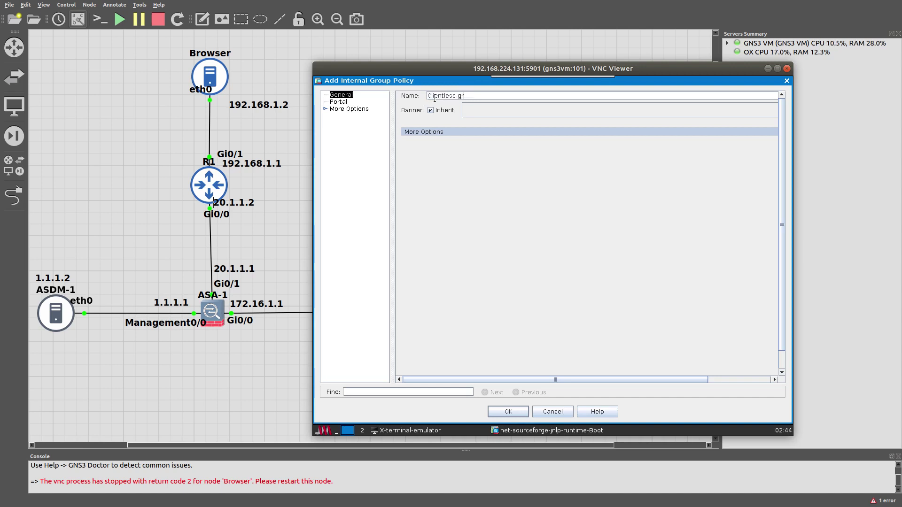
text(up)
- Set the banner to 'Welcome to Clientless SSL VPN' and allow only Clientless SSL VPN tunneling
click(437, 111)
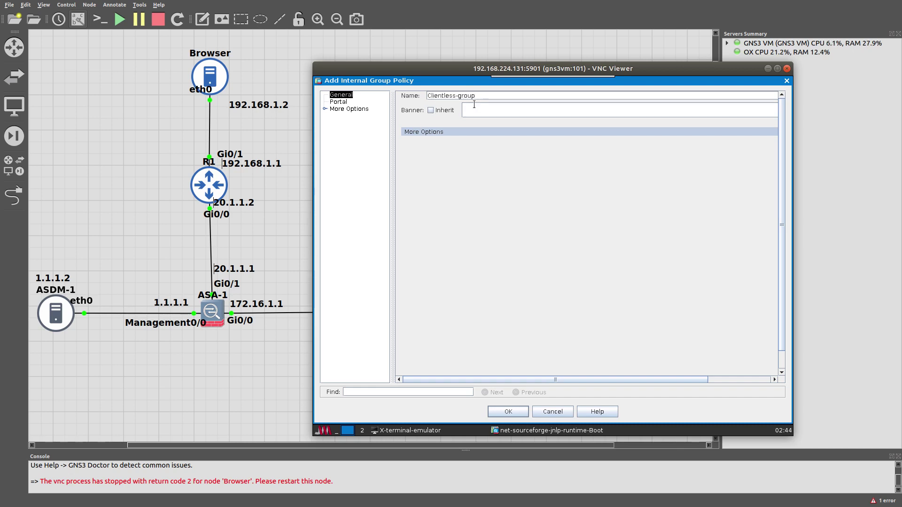
click(481, 108)
text(Welcome to Clientless SSL VPN)
click(429, 131)
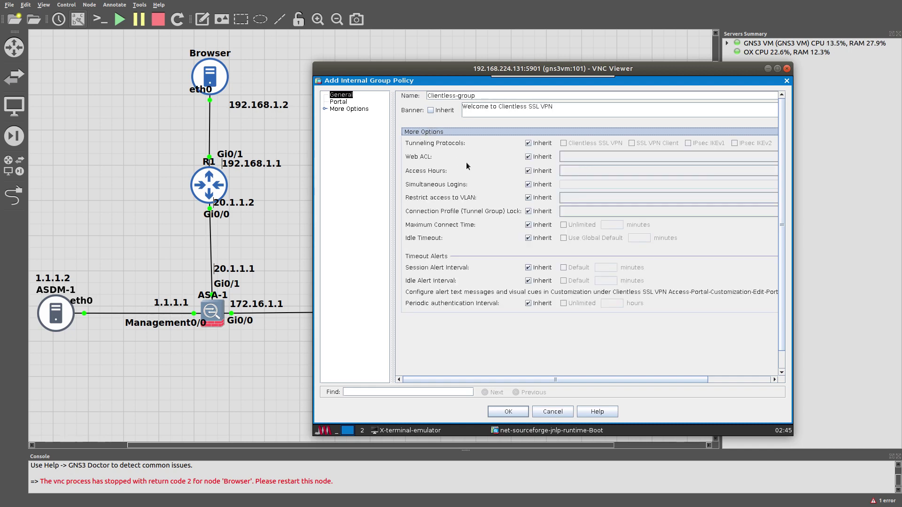
click(531, 144)
click(574, 142)
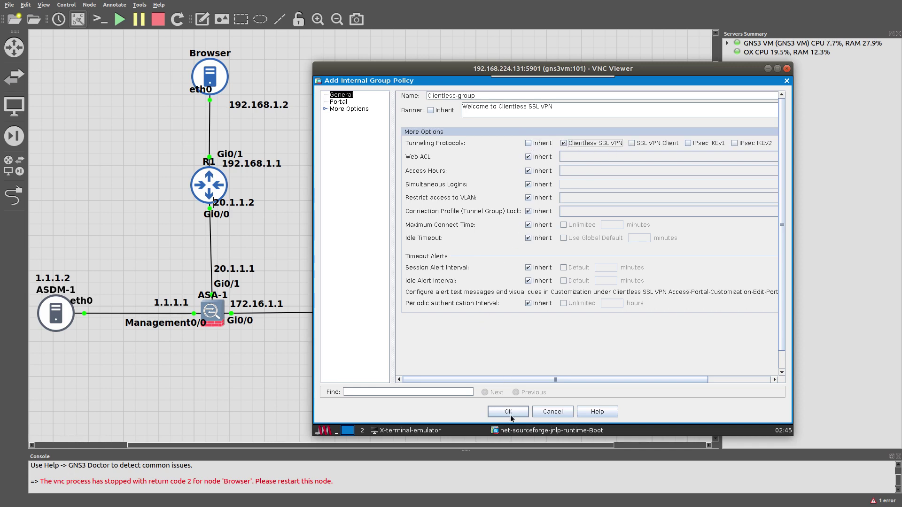
- In the policy's Portal settings, stop inheriting the bookmark list and create a list named Book
click(338, 102)
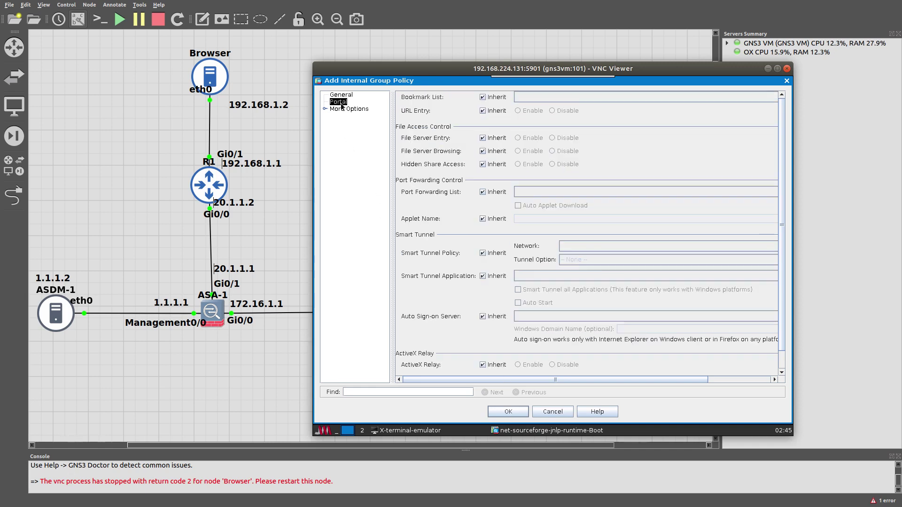
click(482, 97)
drag(539, 381, 662, 382)
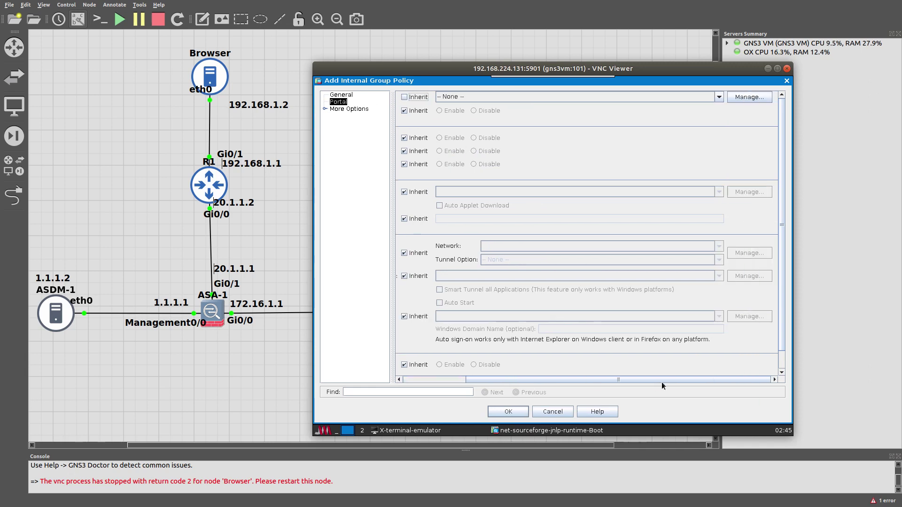
click(742, 98)
click(467, 249)
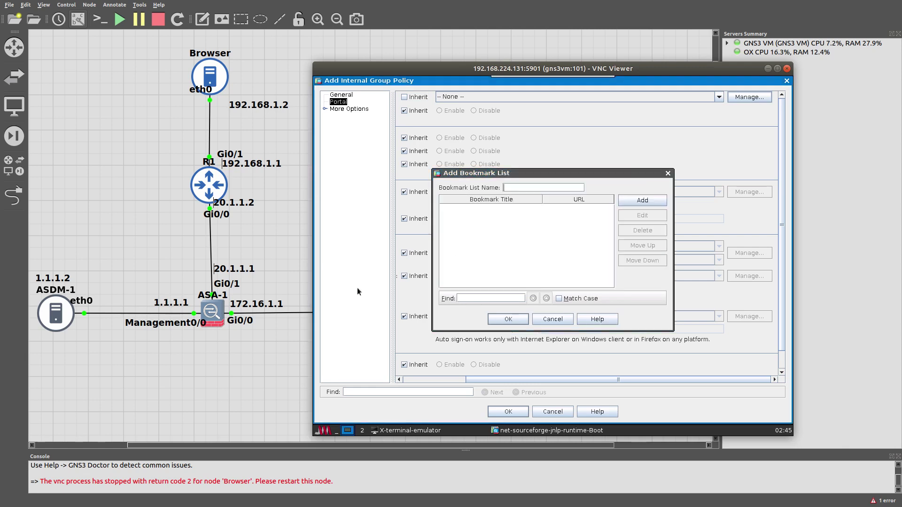
text(Book)
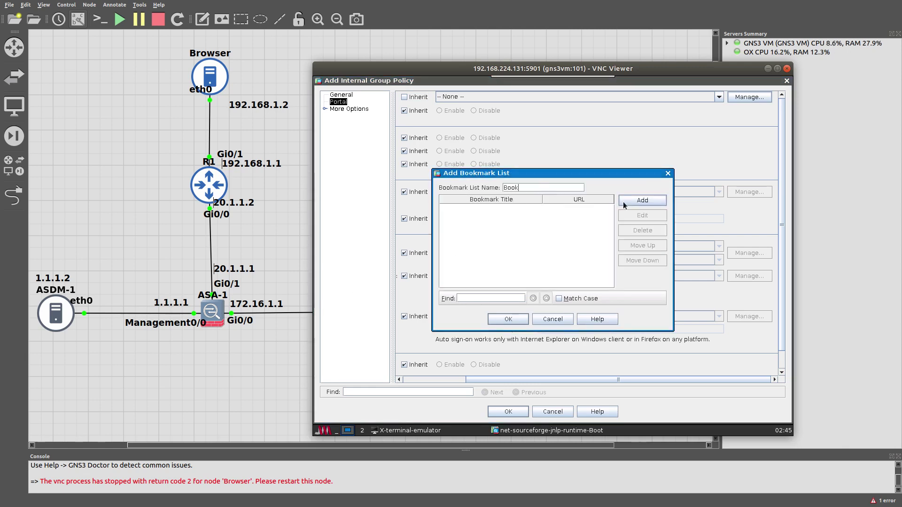
- Add a Website bookmark to 172.16.1.2 in Book and set Book as the policy's bookmark list
click(642, 200)
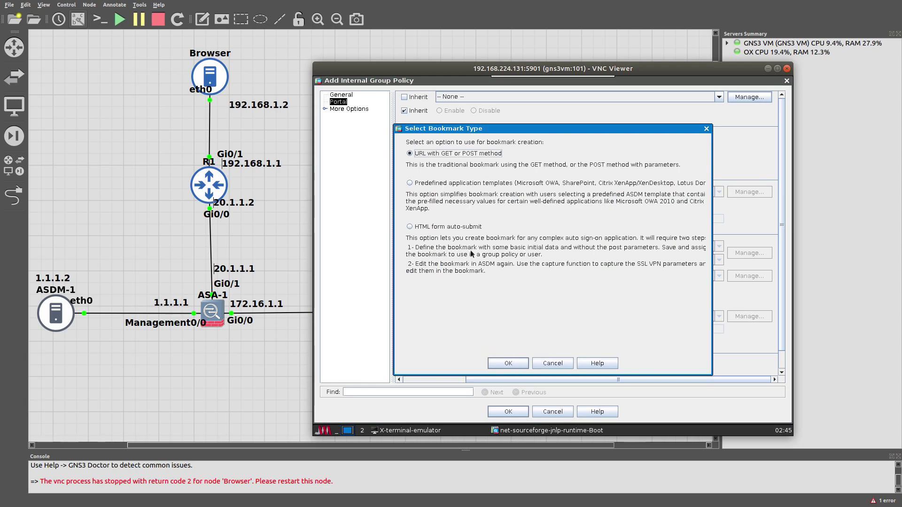
key(Return)
text(Web)
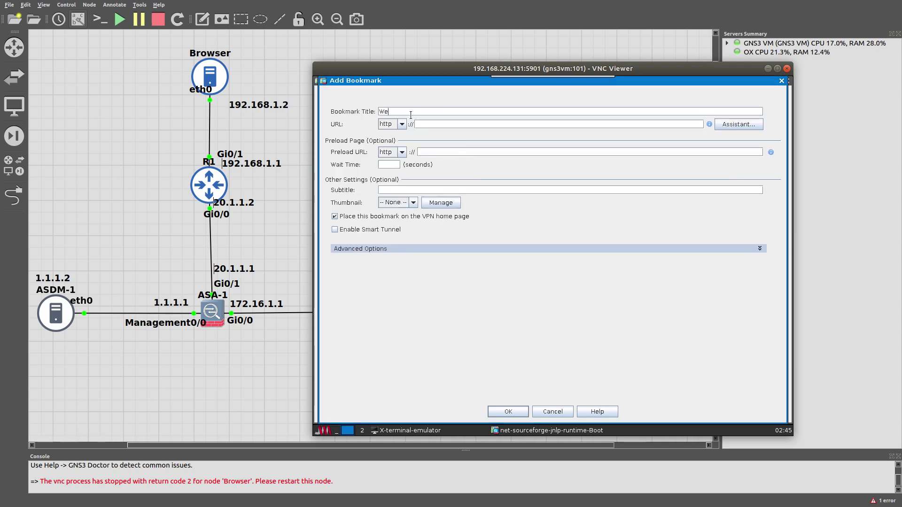
key(Tab)
key(Tab)
text(172.16)
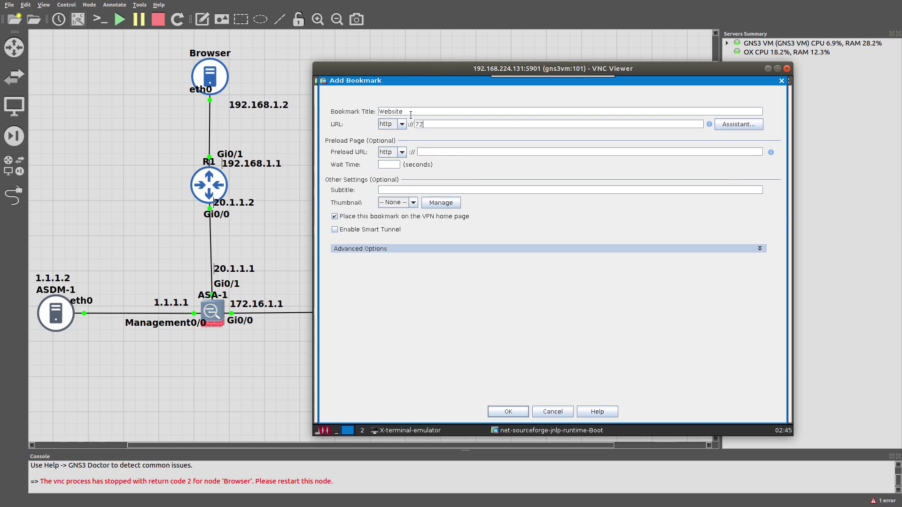
key(BackSpace)
key(BackSpace)
key(BackSpace)
key(BackSpace)
key(BackSpace)
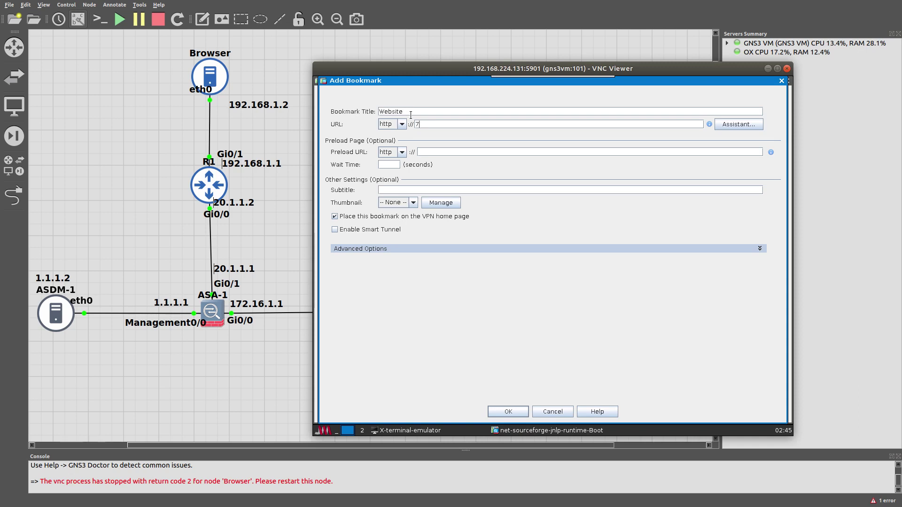
text(172.16.1.2)
click(508, 411)
click(509, 318)
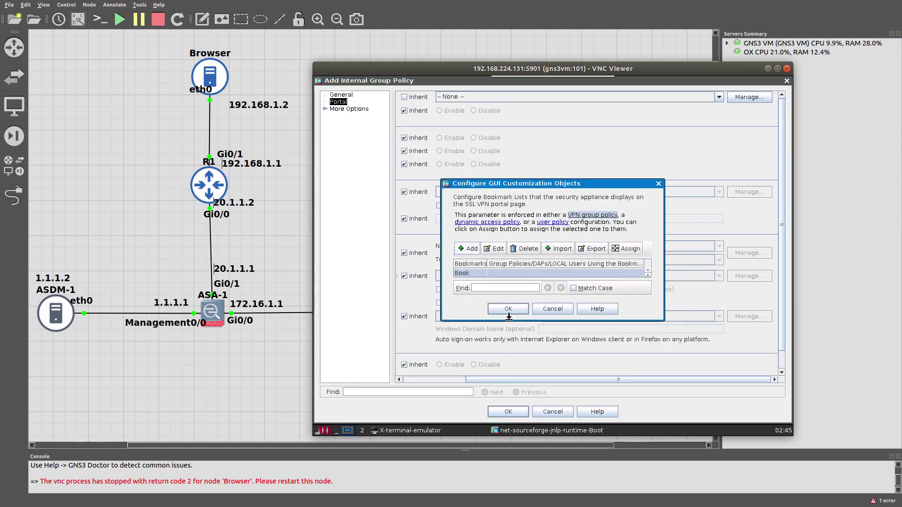
click(508, 309)
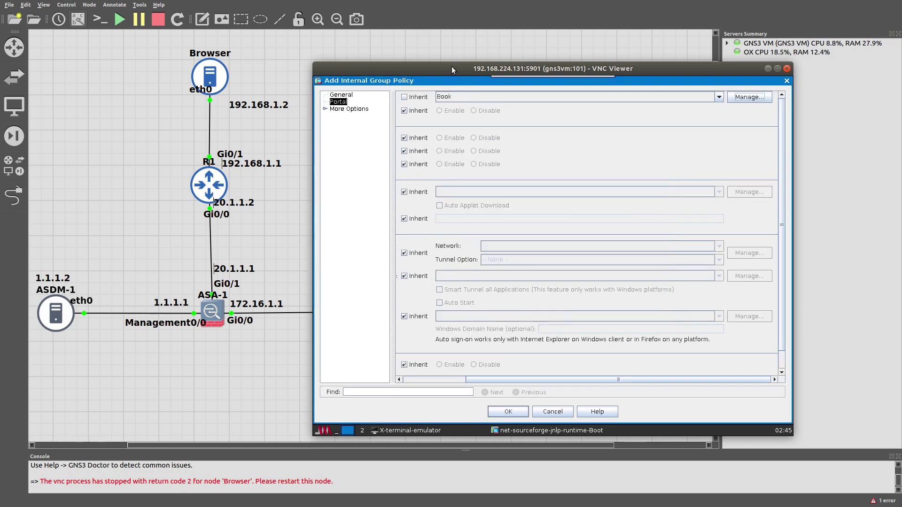
- Save the Clientless-group policy and keep it as Clientless-profile's group policy
key(Up)
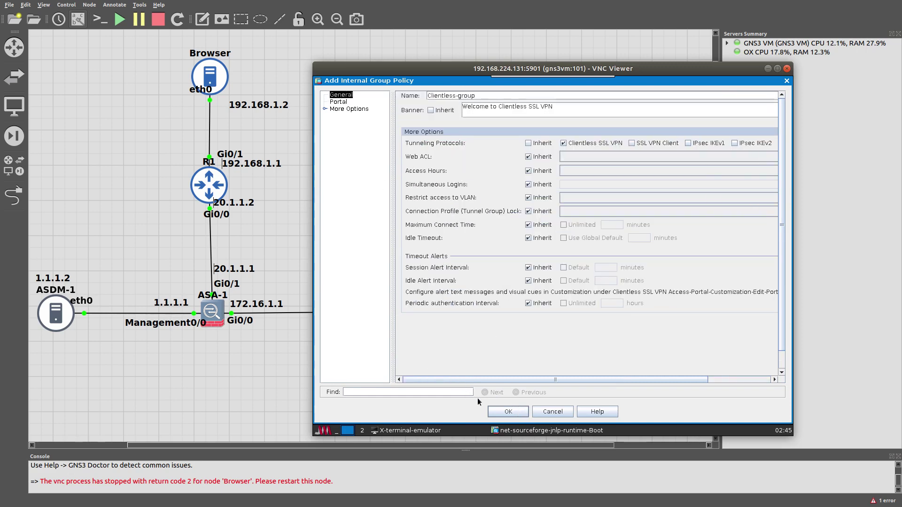
click(499, 410)
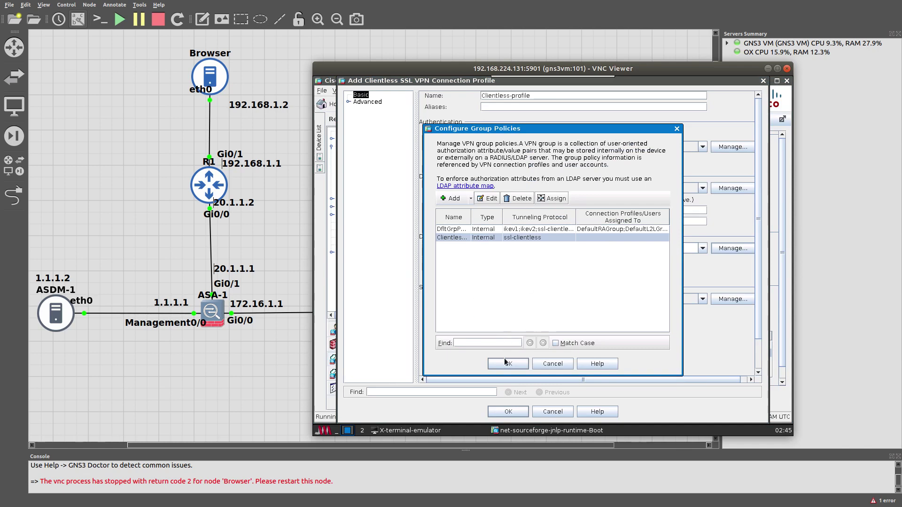
click(507, 365)
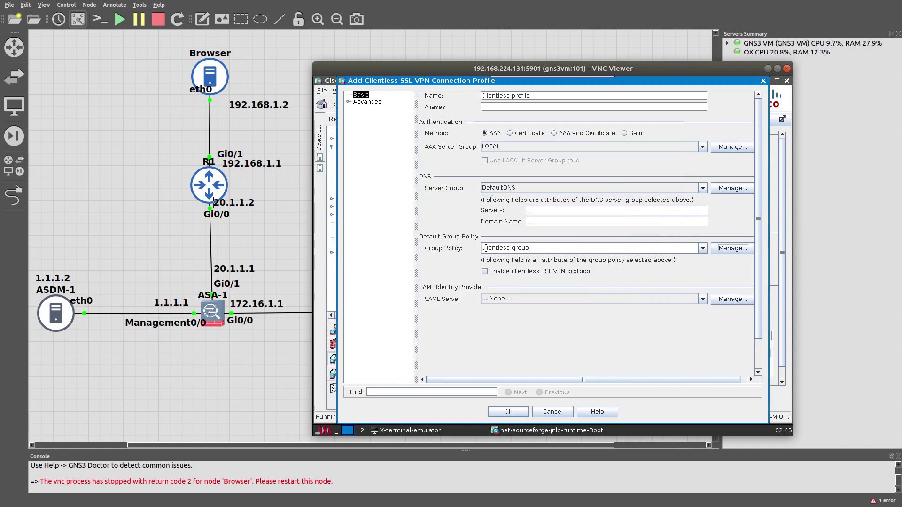
drag(488, 248, 530, 248)
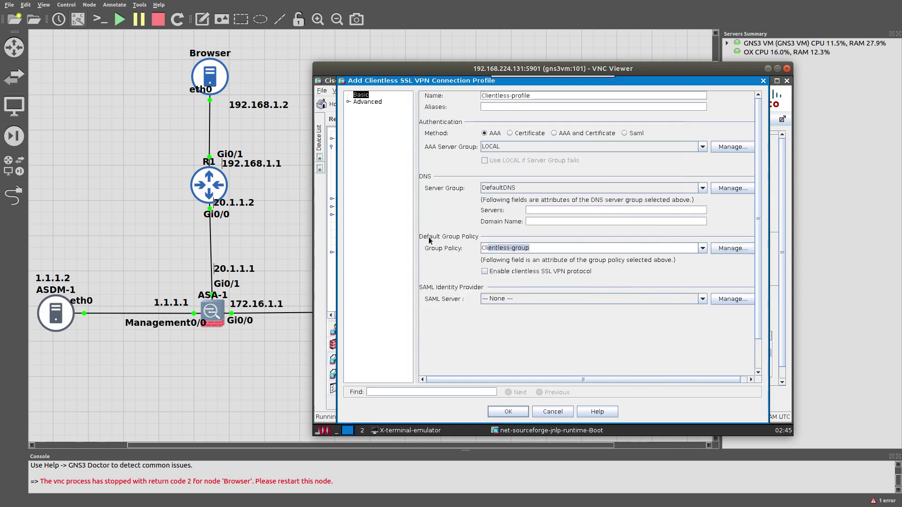
drag(529, 95, 511, 95)
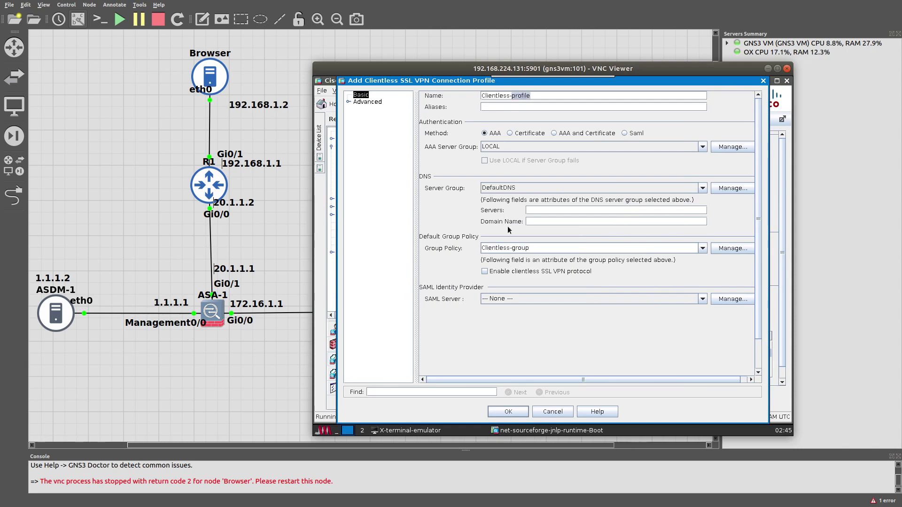
- Save Clientless-profile, accept the missing DNS warning, enable the profile, and apply the configuration
click(518, 411)
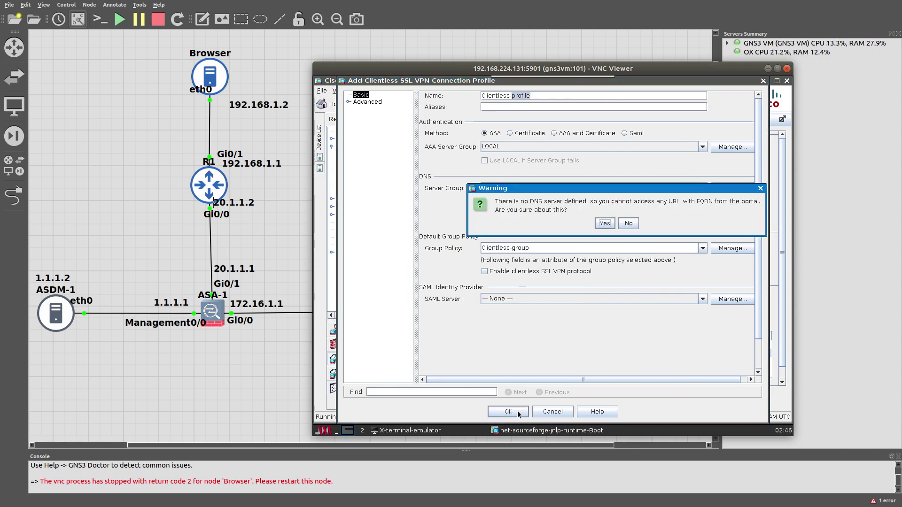
click(609, 223)
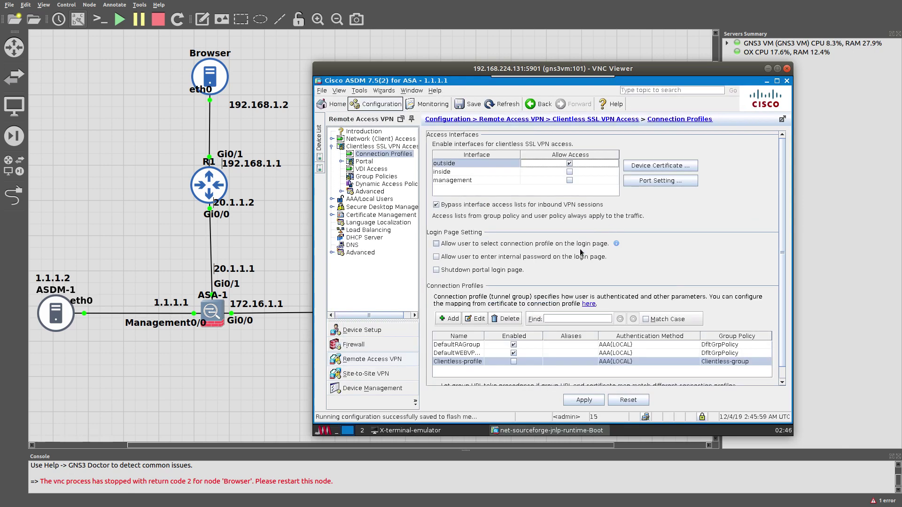
click(513, 361)
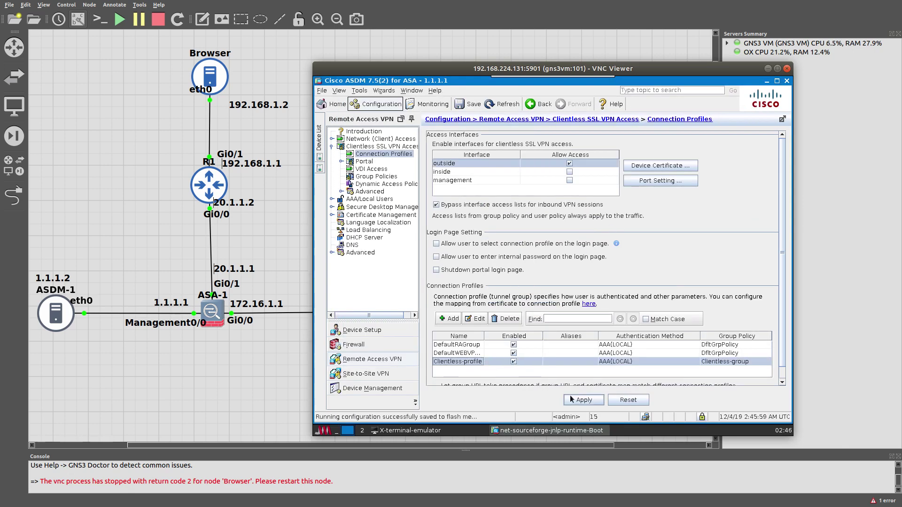
click(594, 399)
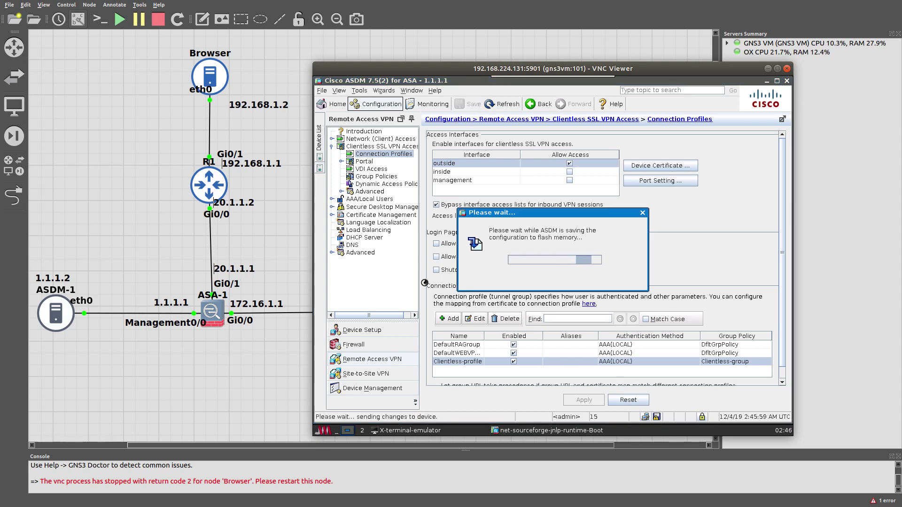
- Add a new local user under AAA/Local Users, entering the username and password
click(364, 199)
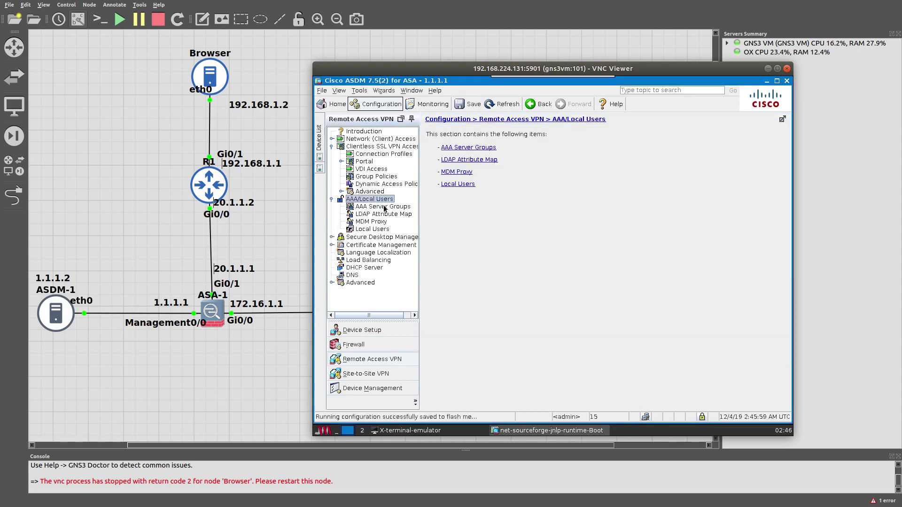
click(373, 229)
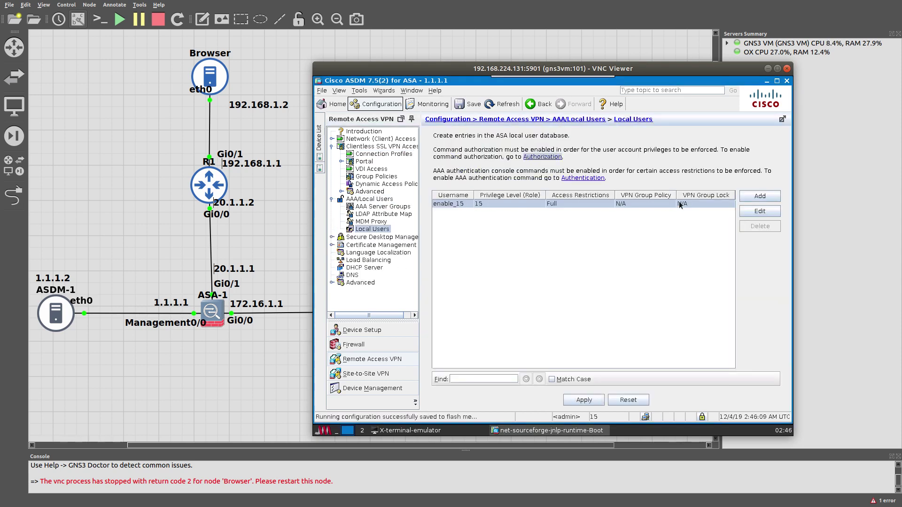
click(759, 198)
text(user1)
double_click(467, 105)
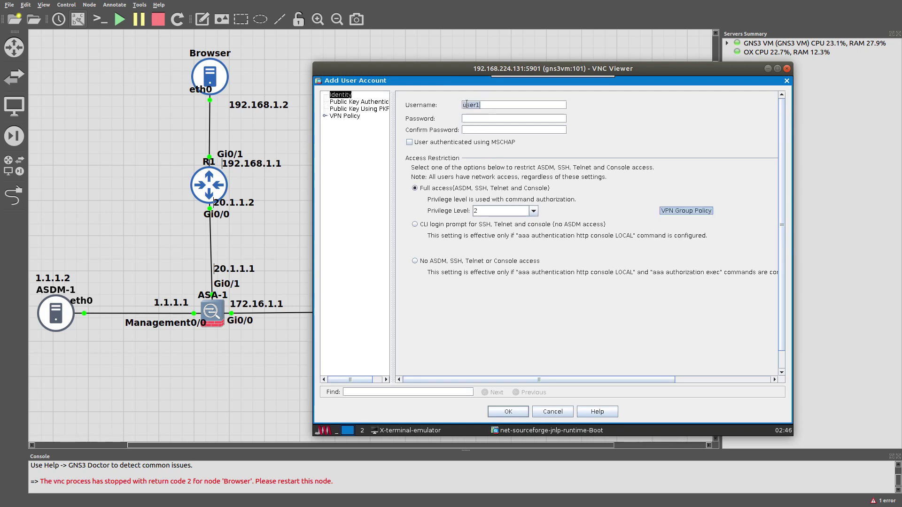
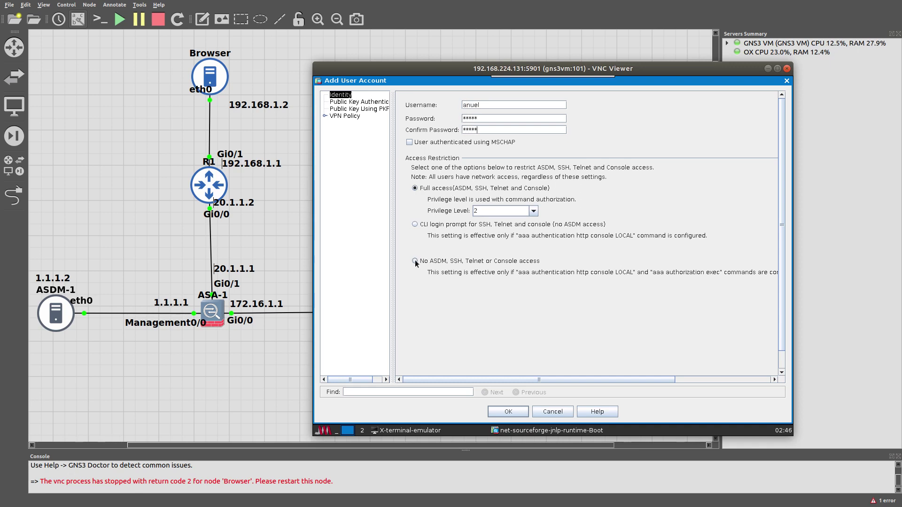
- Deny the user ASDM, SSH, Telnet and console access, then apply and save to flash
click(415, 261)
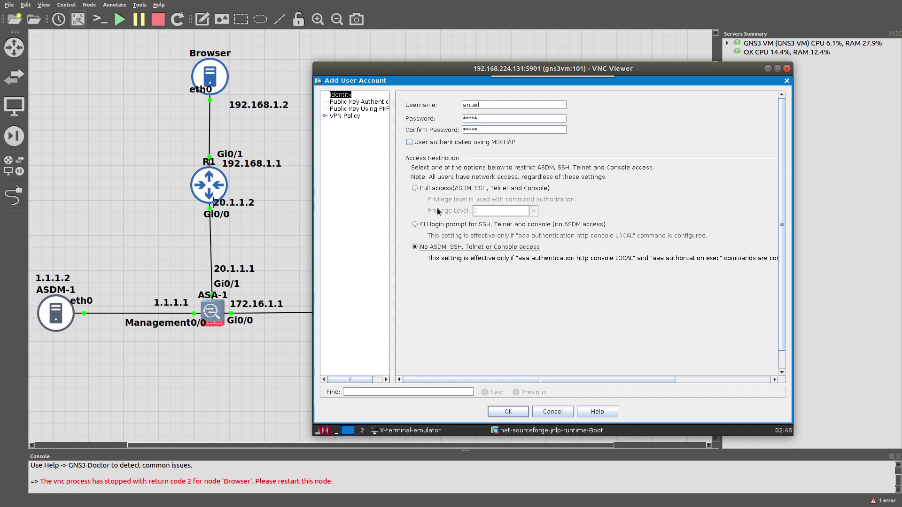
click(514, 412)
click(574, 402)
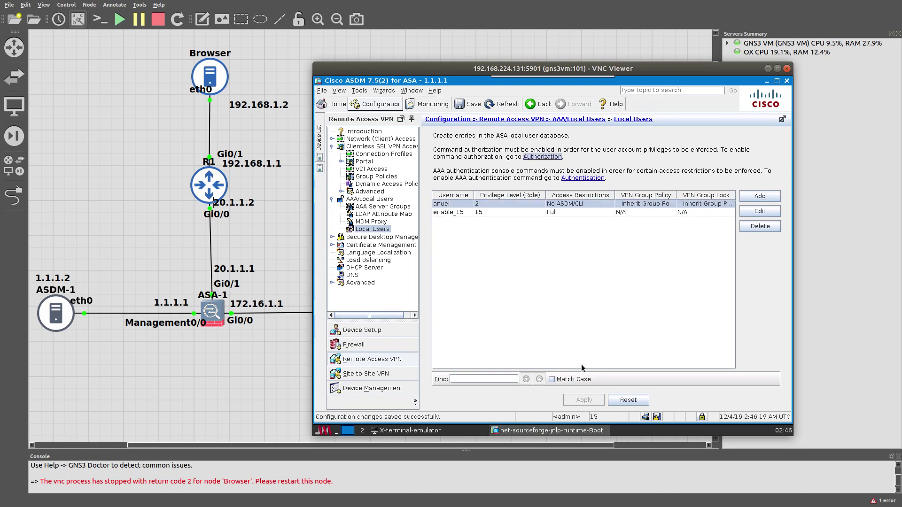
click(656, 417)
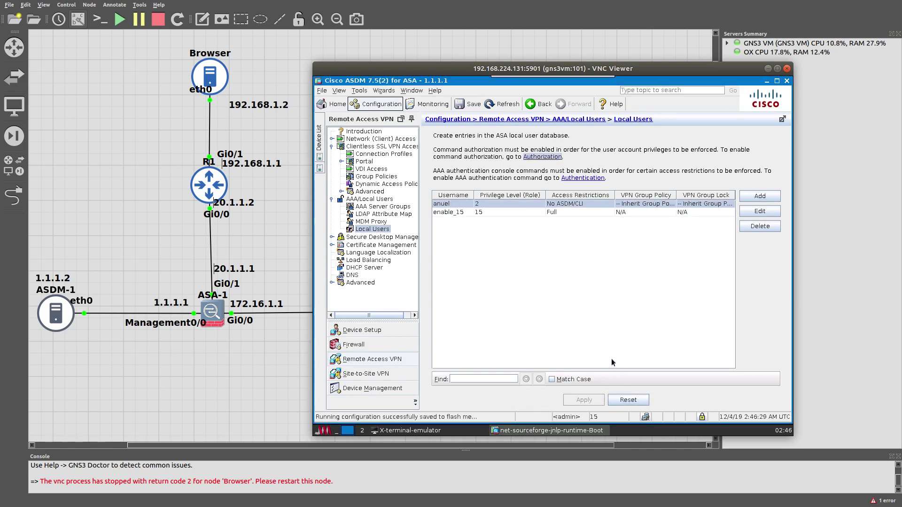
- Assign Clientless-group to the new local user, then apply and save the configuration to flash
click(379, 177)
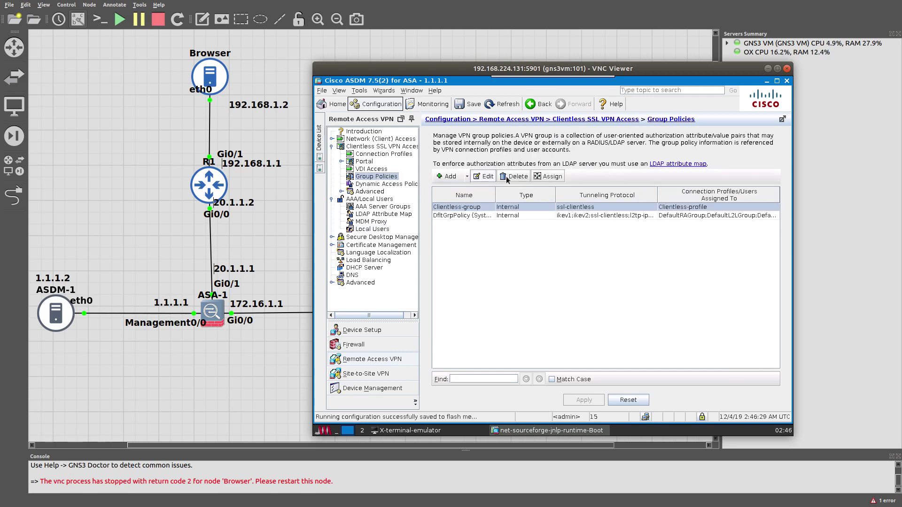
click(541, 178)
click(506, 229)
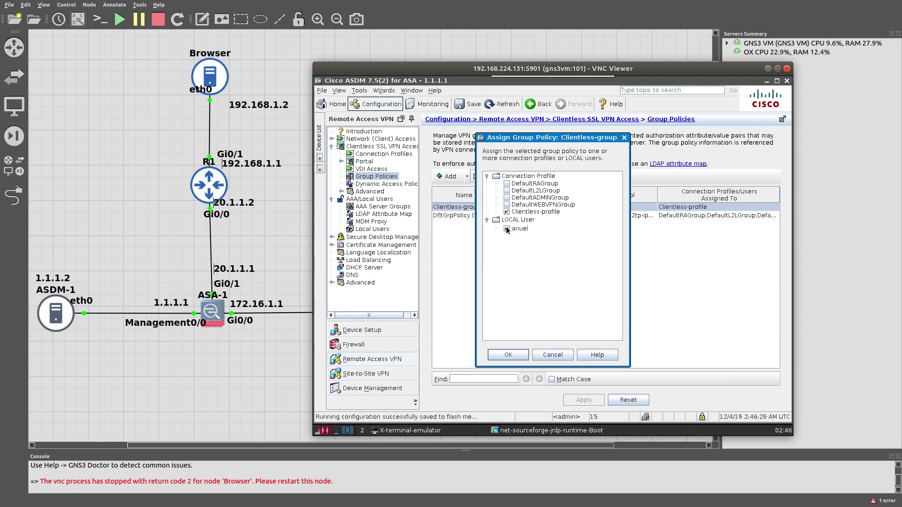
click(508, 355)
click(584, 400)
click(656, 418)
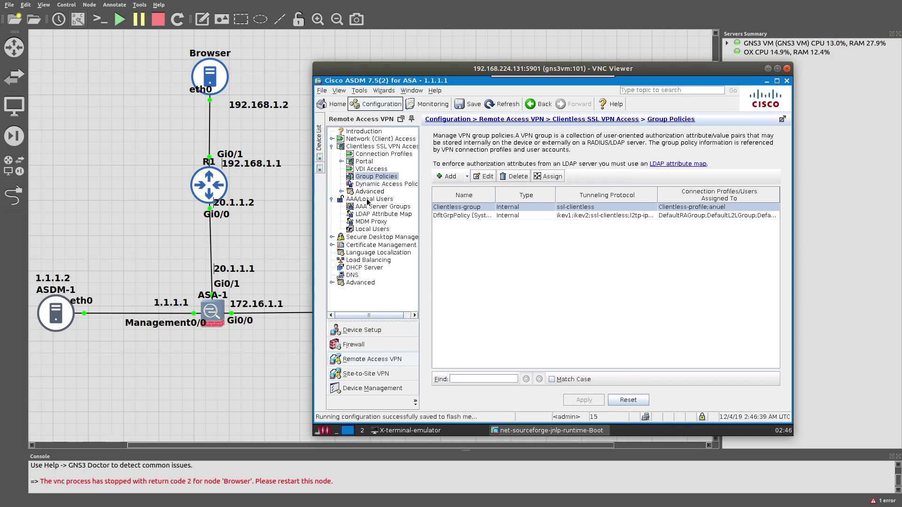
drag(415, 72, 462, 53)
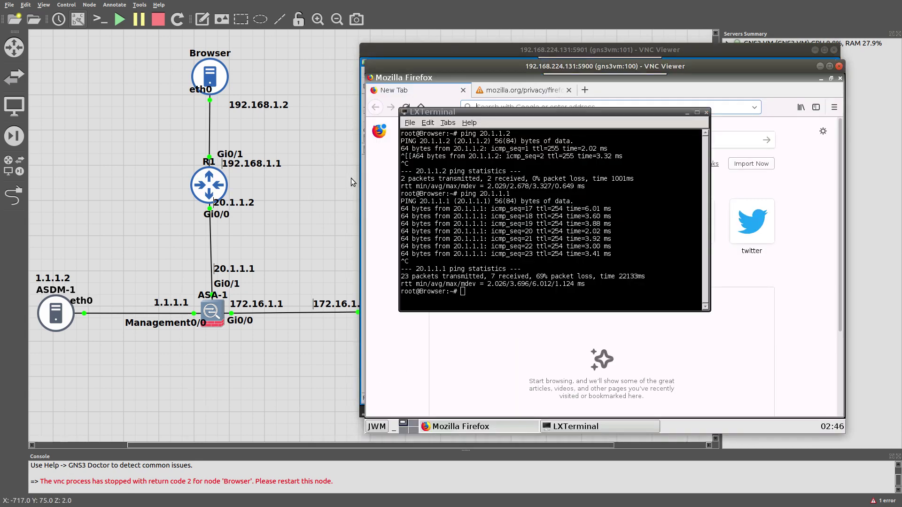
click(705, 113)
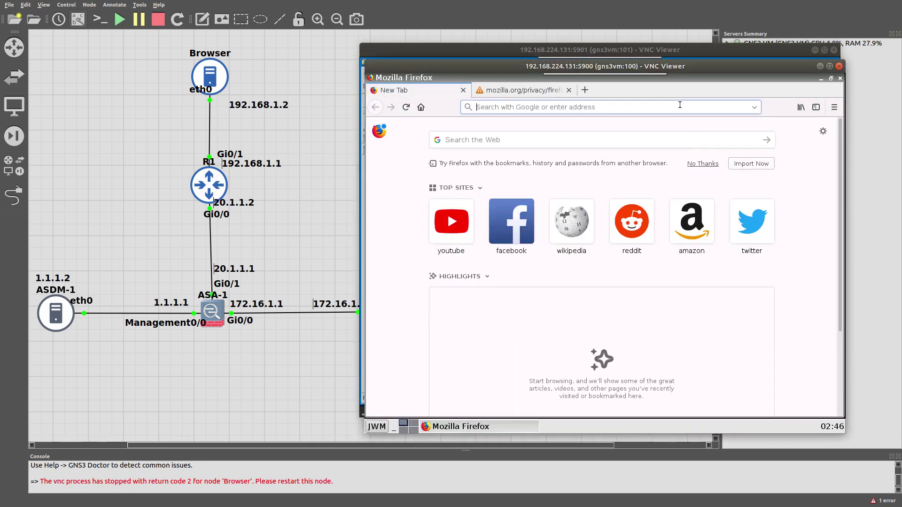
text(https://20.1.1.1)
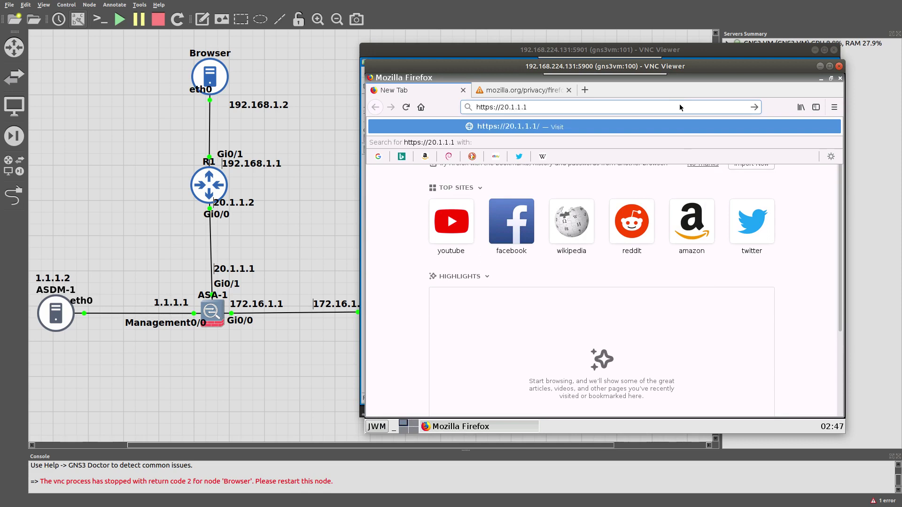
key(Return)
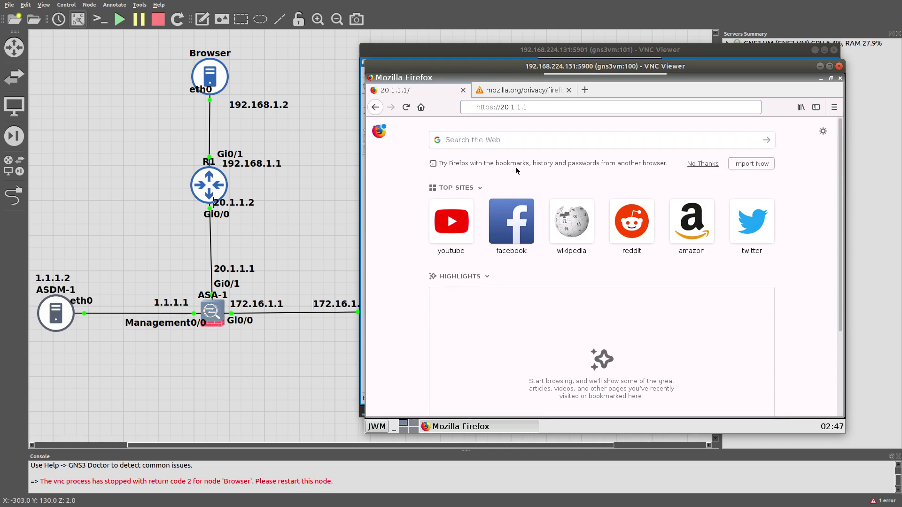
click(740, 313)
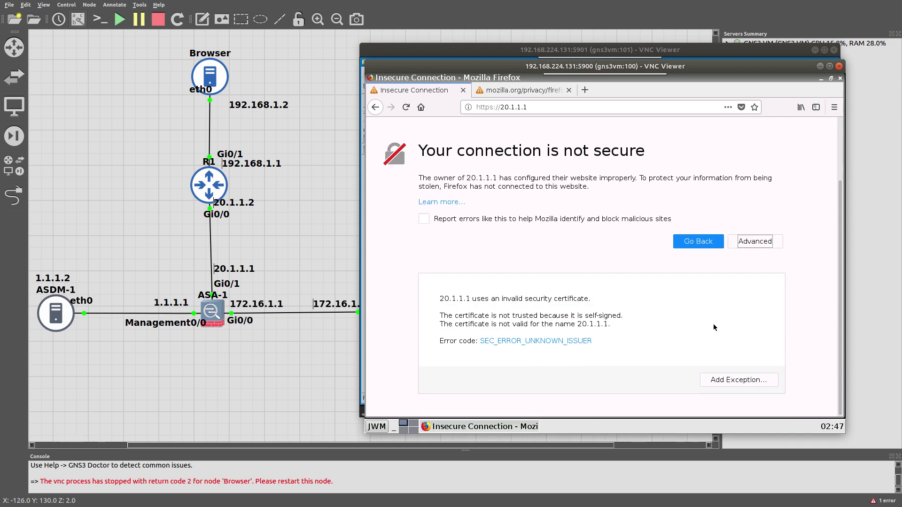
click(739, 380)
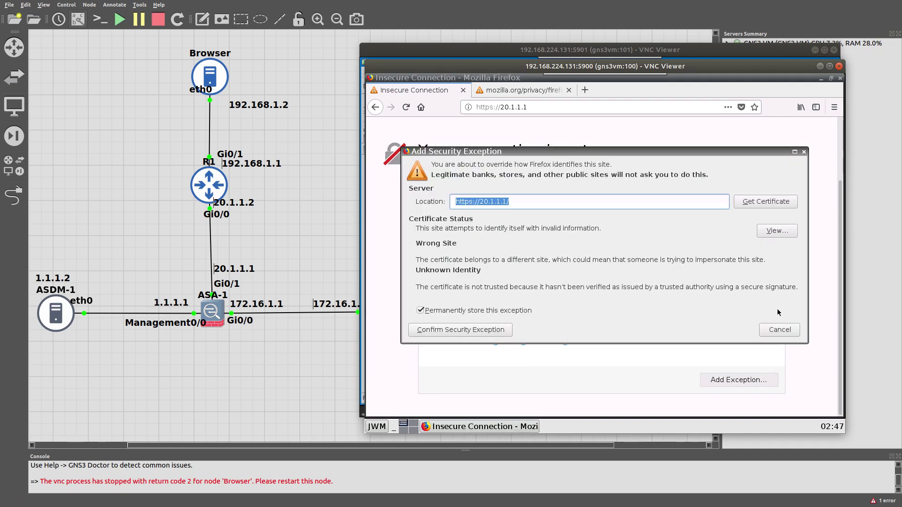
- Confirm the security exception and log into the portal with the local user's credentials
click(479, 335)
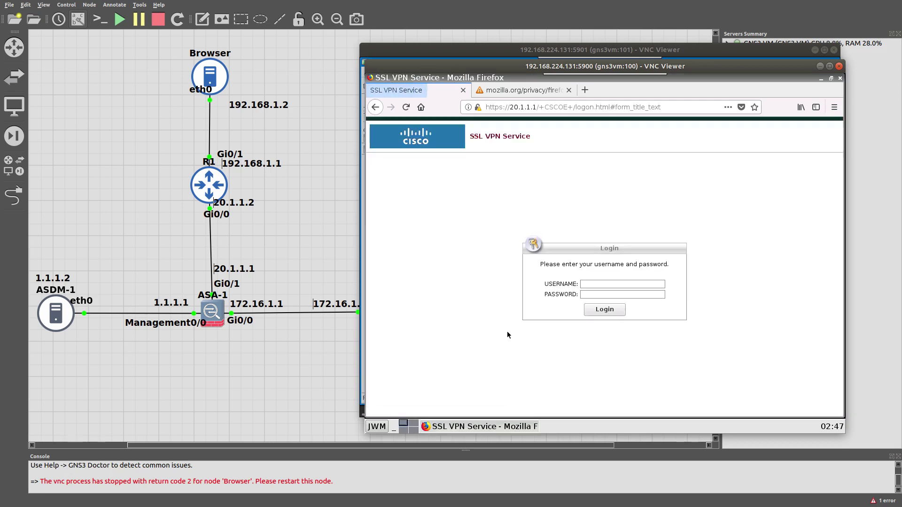
key(BackSpace)
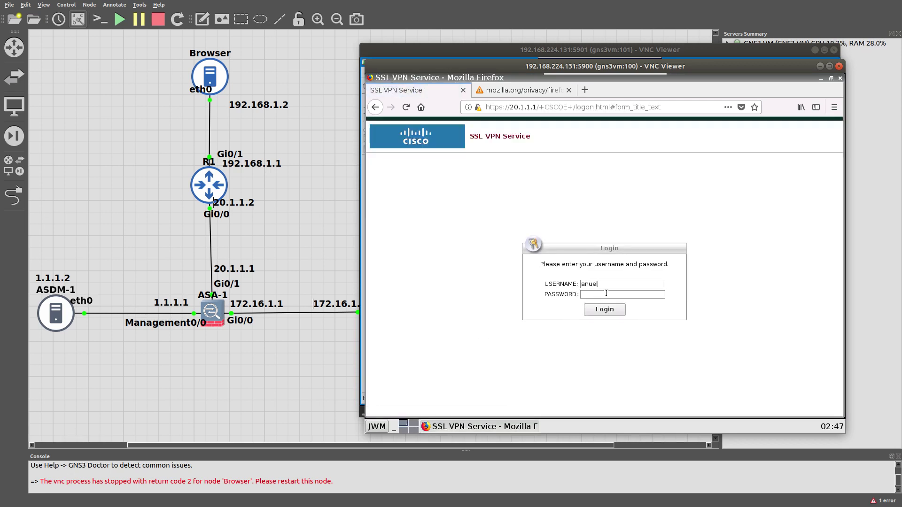
click(605, 293)
key(Return)
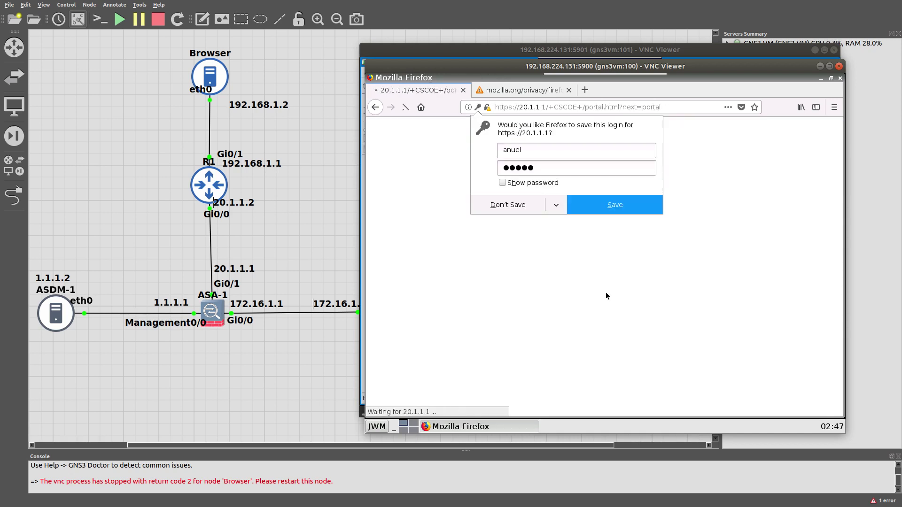
- Decline saving the login and continue past the welcome banner to the Web Bookmarks portal page
click(508, 205)
double_click(573, 280)
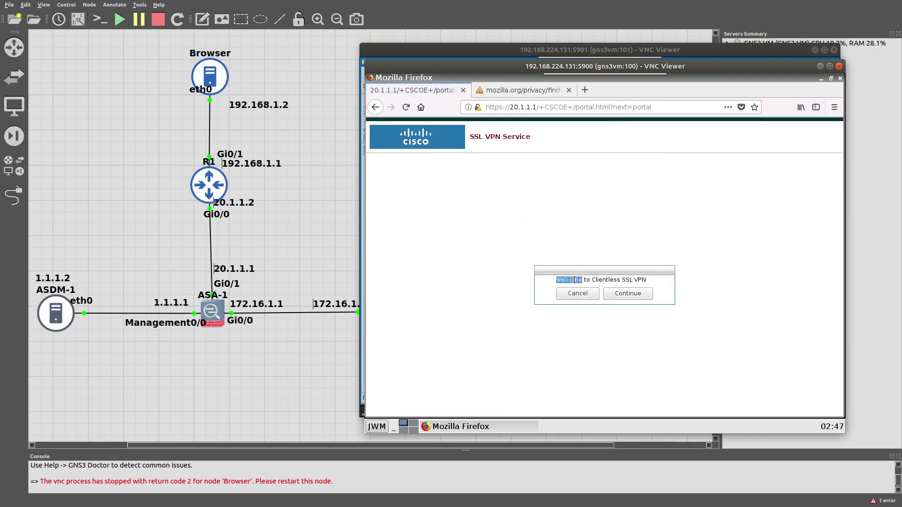
click(626, 293)
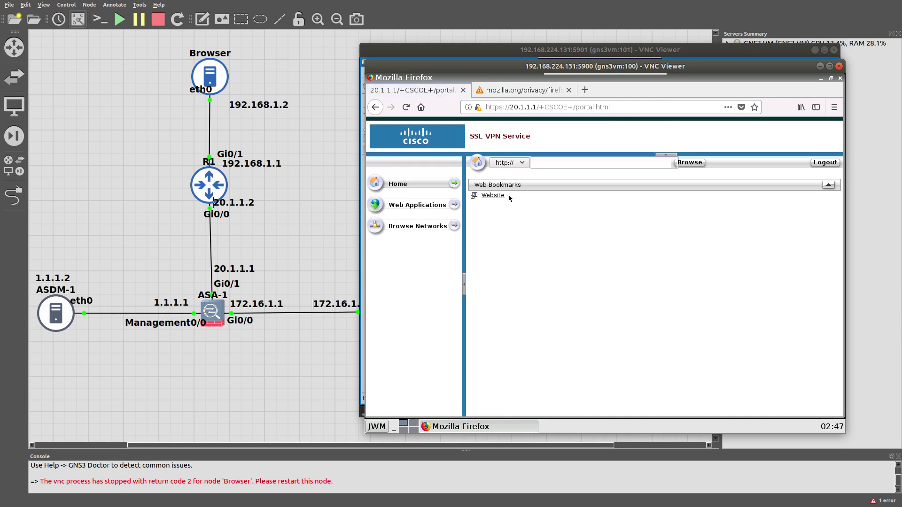
double_click(489, 185)
triple_click(489, 185)
- Rearrange the ASDM and browser viewer windows, bringing the browser back to the front
click(484, 50)
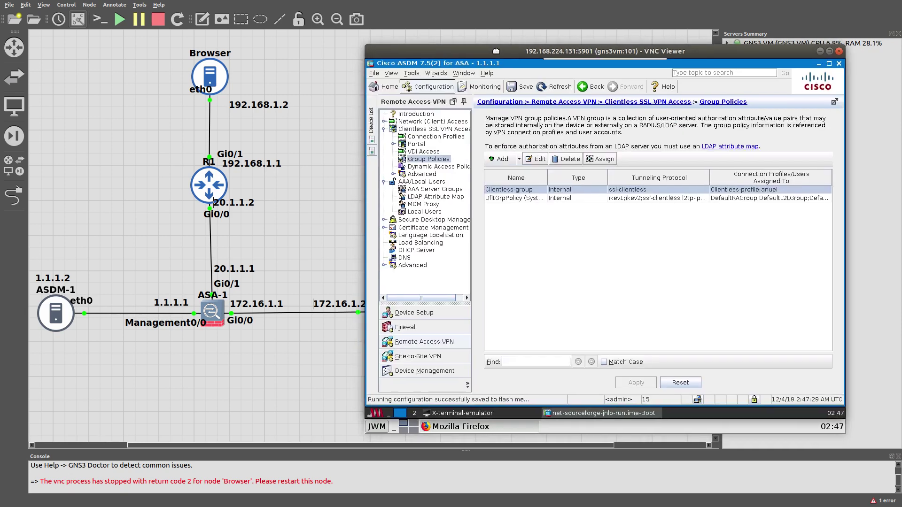
drag(485, 50, 551, 62)
drag(437, 67, 494, 75)
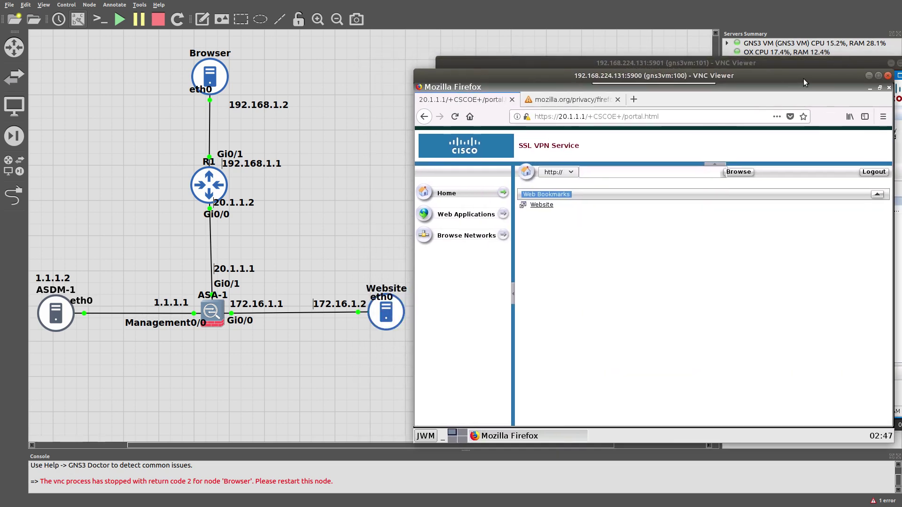
click(868, 75)
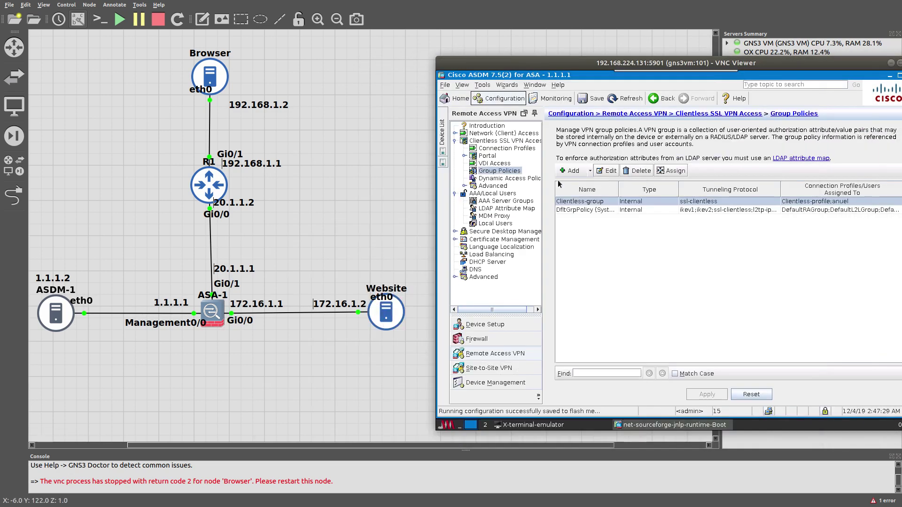
drag(593, 67, 561, 67)
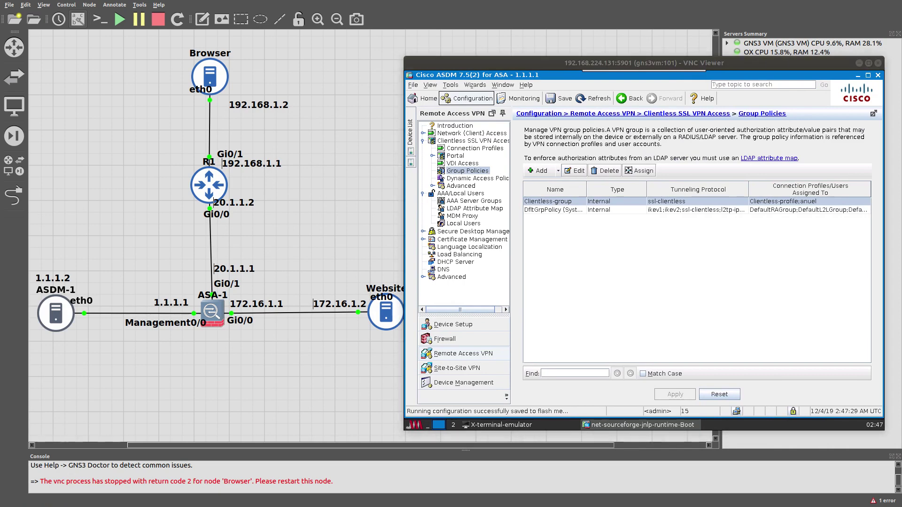
key(alt+Tab)
- Open the Website bookmark, highlight the Congrats on 1K Subscribers heading, then close the browser viewer
click(544, 206)
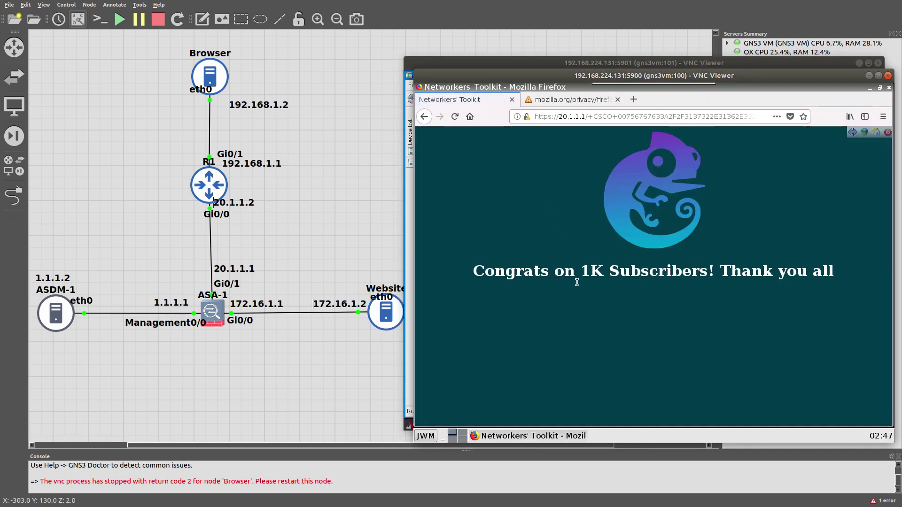
triple_click(521, 269)
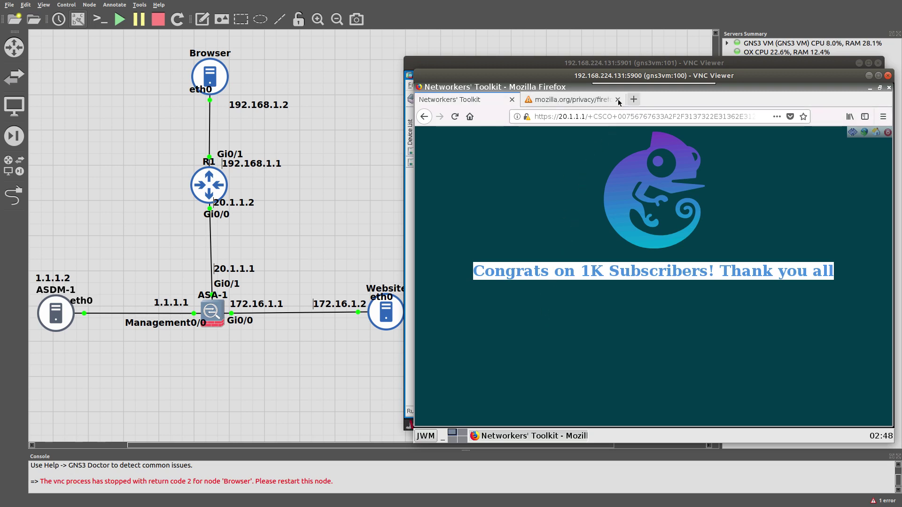
double_click(540, 274)
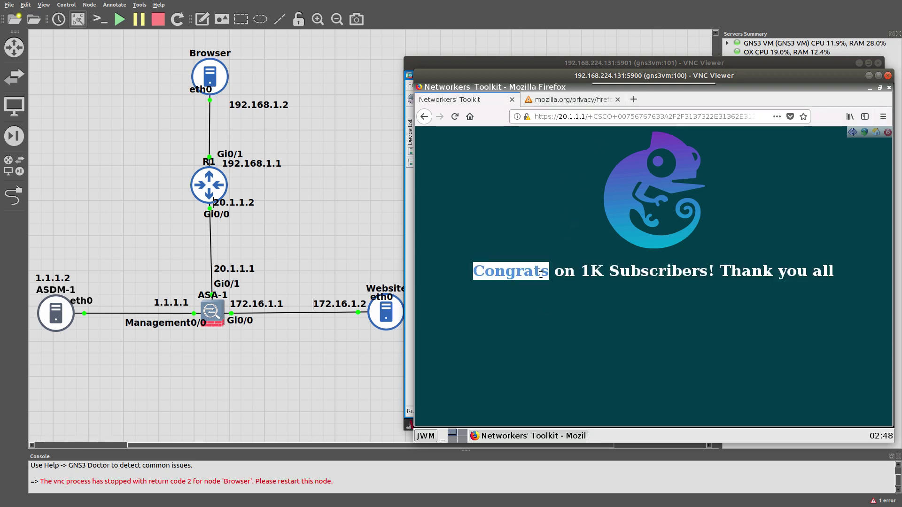
click(540, 274)
drag(473, 271, 845, 269)
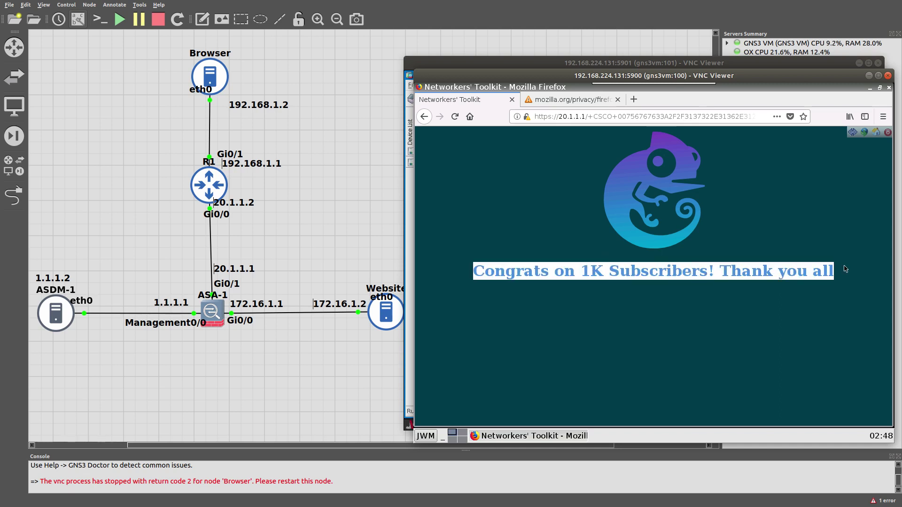
click(886, 74)
drag(654, 61, 640, 52)
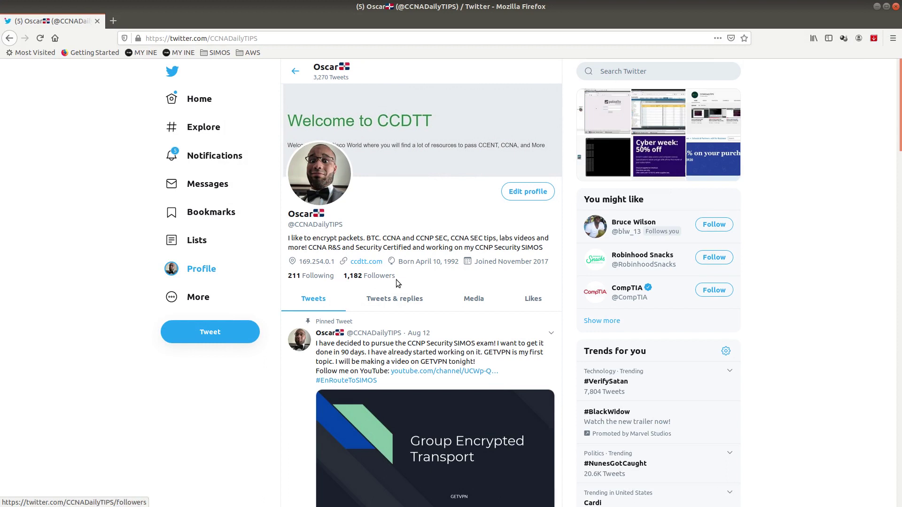
- Highlight the profile's account handle and scroll the timeline down to the Clientless SSL VPN ASDM tweet
drag(350, 226, 288, 225)
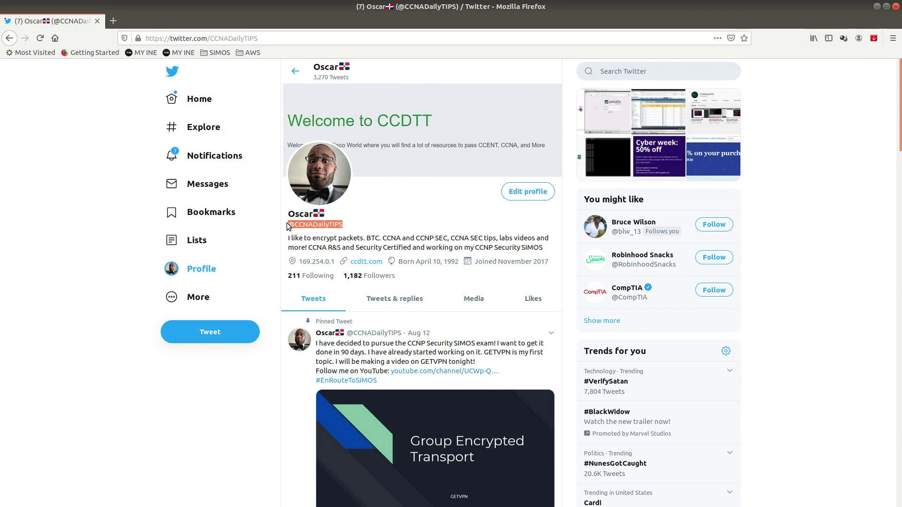
scroll(295, 228, down, 3)
scroll(295, 227, down, 20)
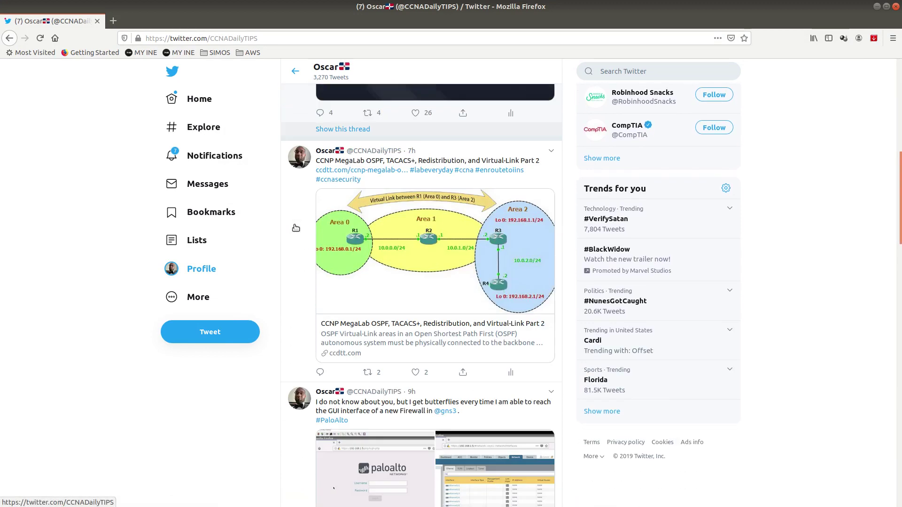
scroll(296, 228, down, 18)
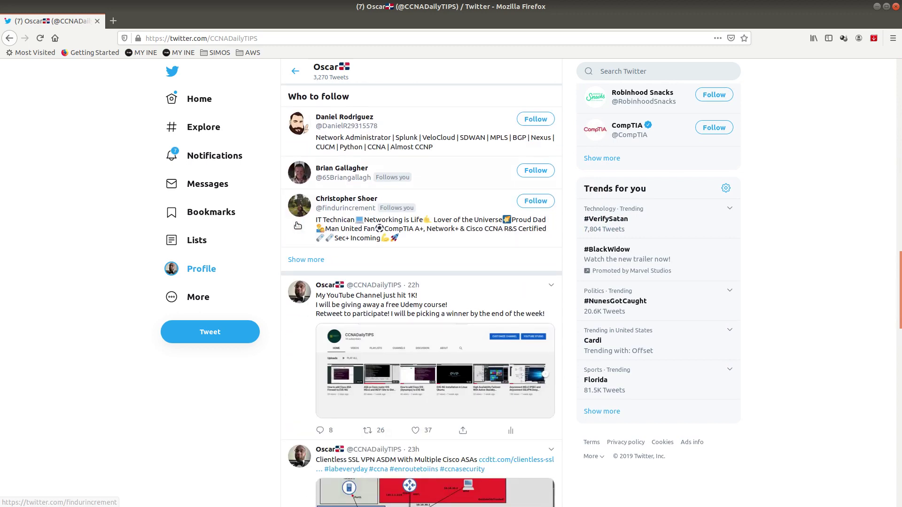